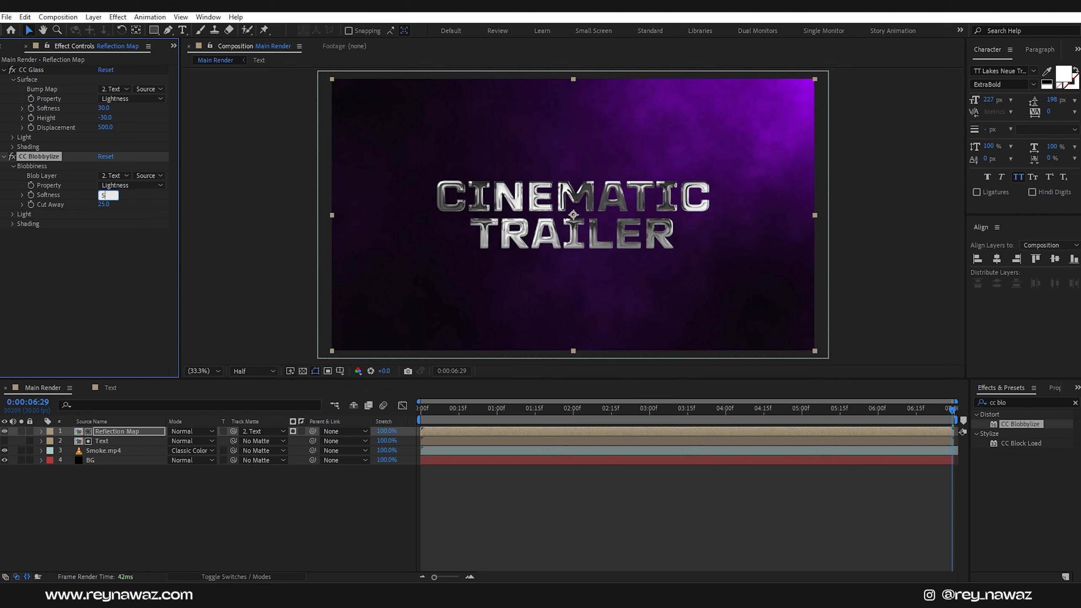
- Set CC Blobbylize's Softness to 5 and Cut Away to 0 on the Reflection Map layer
{"action": "key", "text": "Tab"}
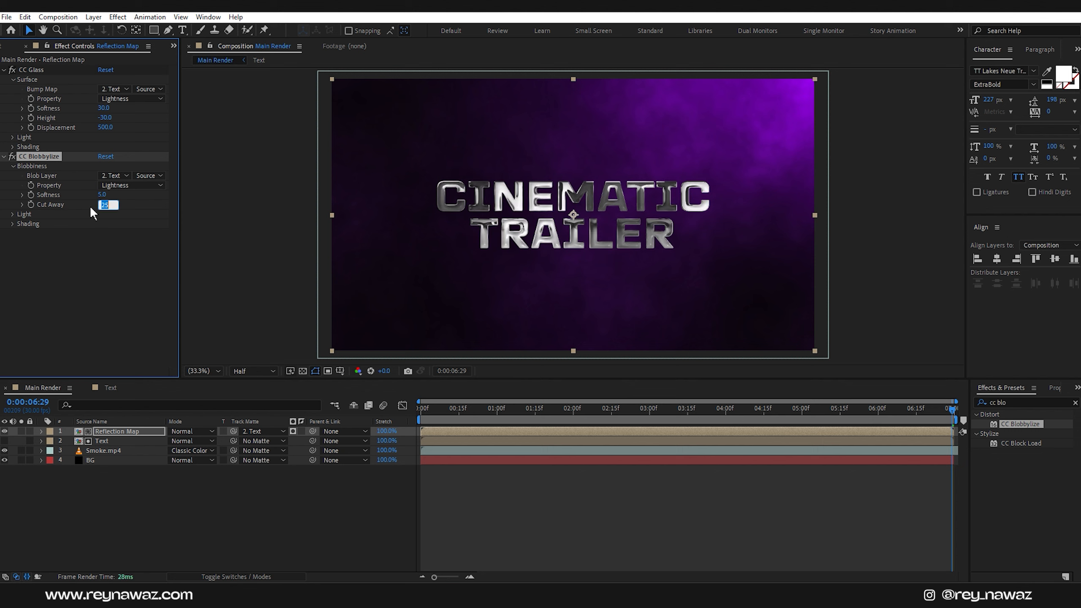
{"action": "key", "text": "Return"}
- Find the Tint effect and apply it to the Reflection Map layer below CC Blobbylize
{"action": "left_click", "coordinate": [1020, 401]}
{"action": "type", "text": "tint"}
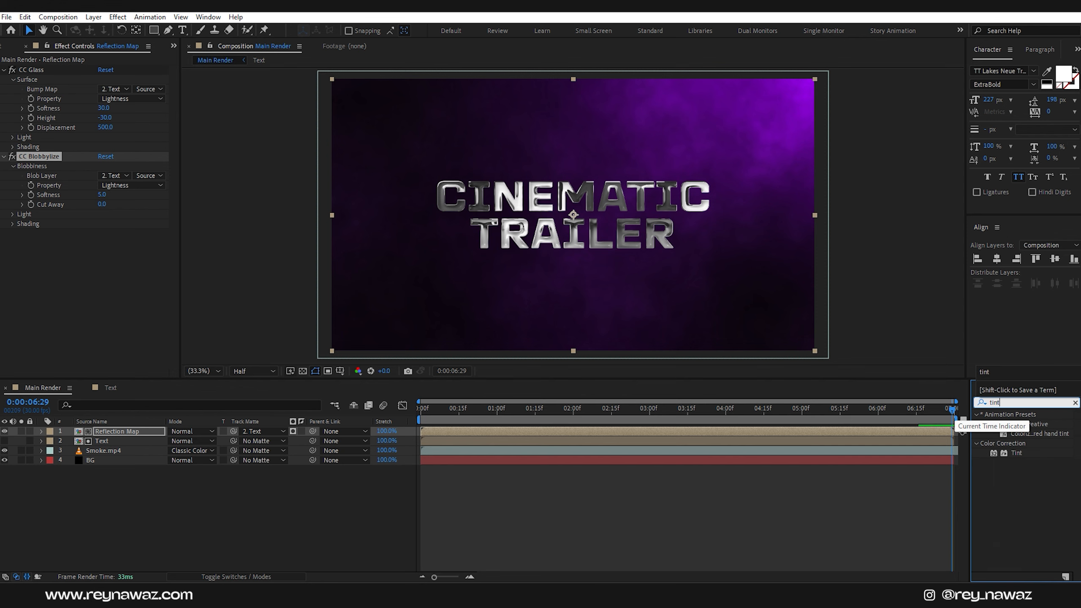
{"action": "left_click_drag", "start_coordinate": [1017, 453], "coordinate": [80, 314]}
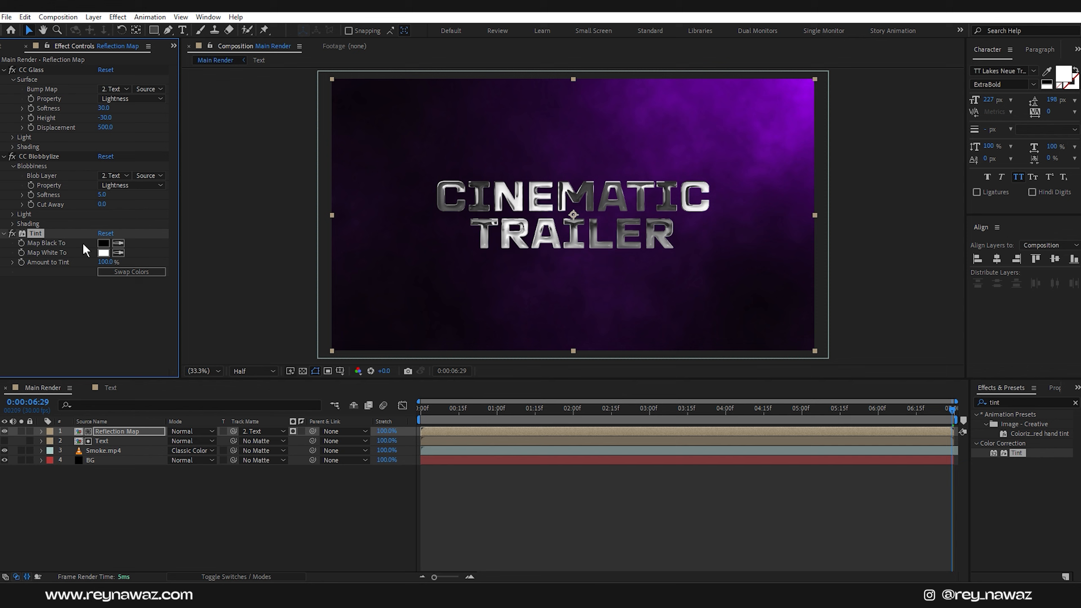
- Set Tint's Map Black To colour to purple 890FAC
{"action": "left_click", "coordinate": [103, 242]}
{"action": "left_click", "coordinate": [345, 354]}
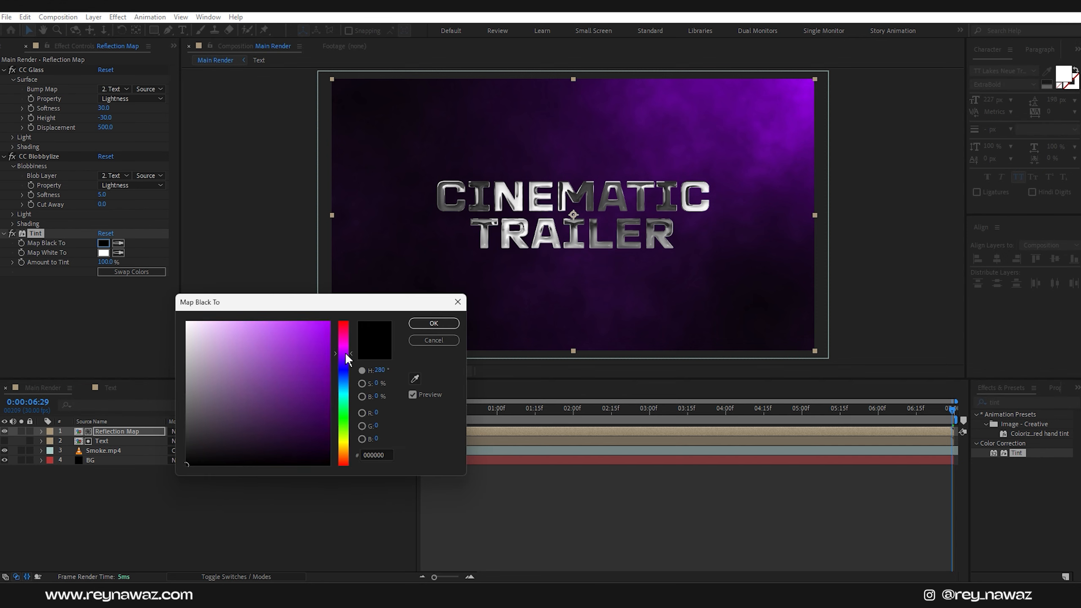
{"action": "left_click_drag", "start_coordinate": [304, 324], "coordinate": [265, 302]}
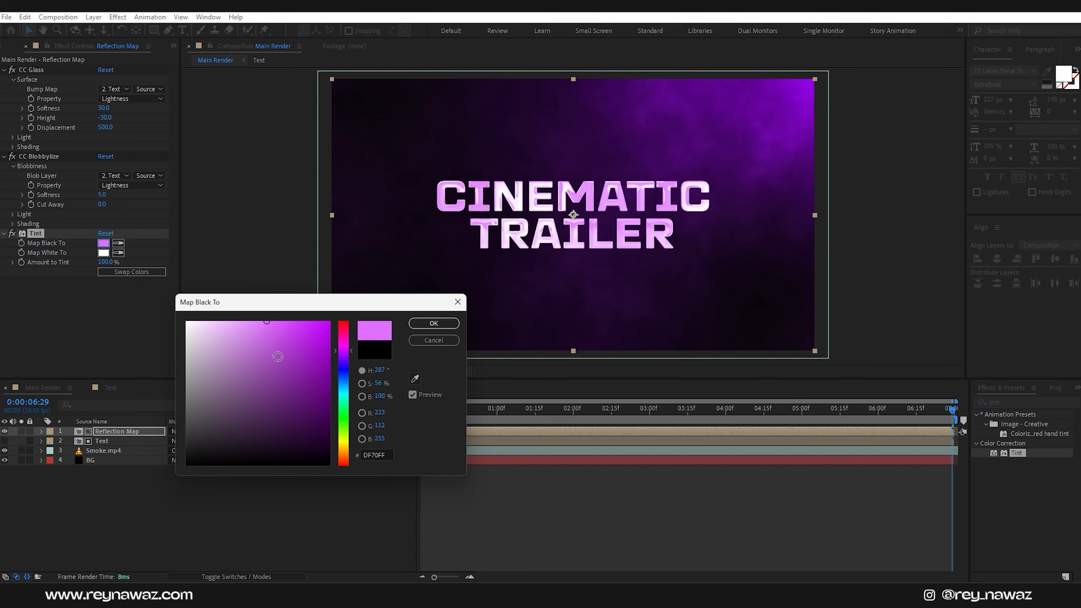
{"action": "left_click_drag", "start_coordinate": [278, 358], "coordinate": [317, 367]}
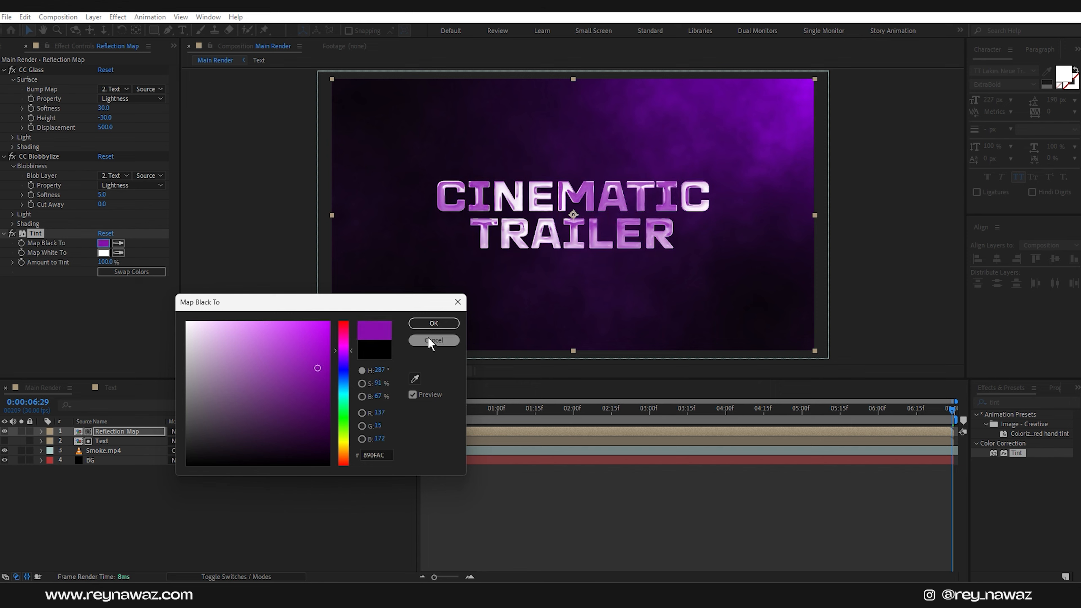
{"action": "left_click", "coordinate": [434, 323]}
- Set Tint's Map White To colour to a pale pink-purple, about F6BDFF
{"action": "left_click", "coordinate": [104, 252]}
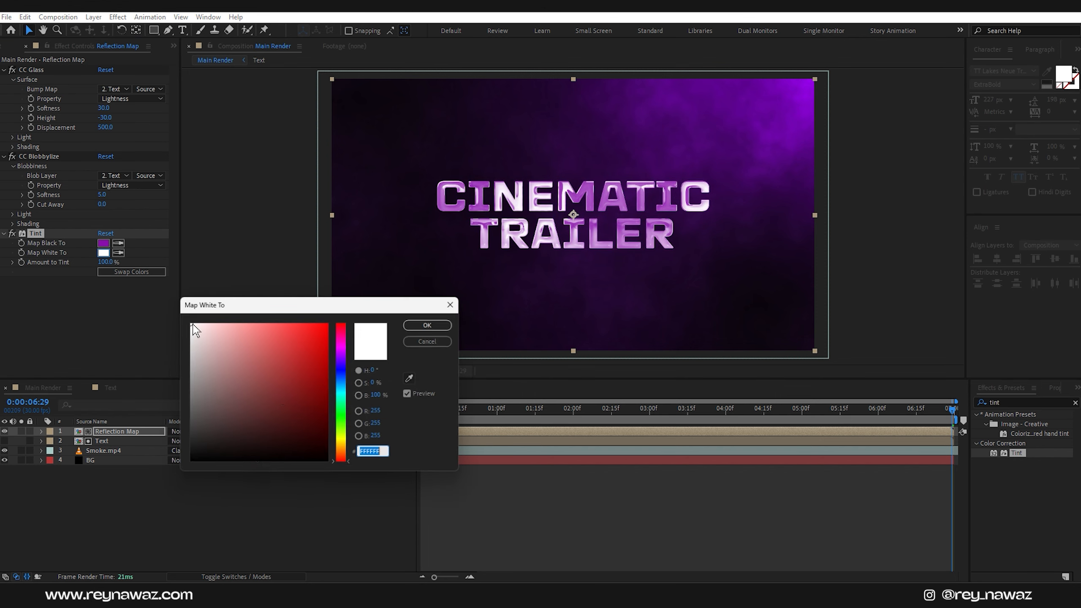
{"action": "left_click", "coordinate": [343, 350]}
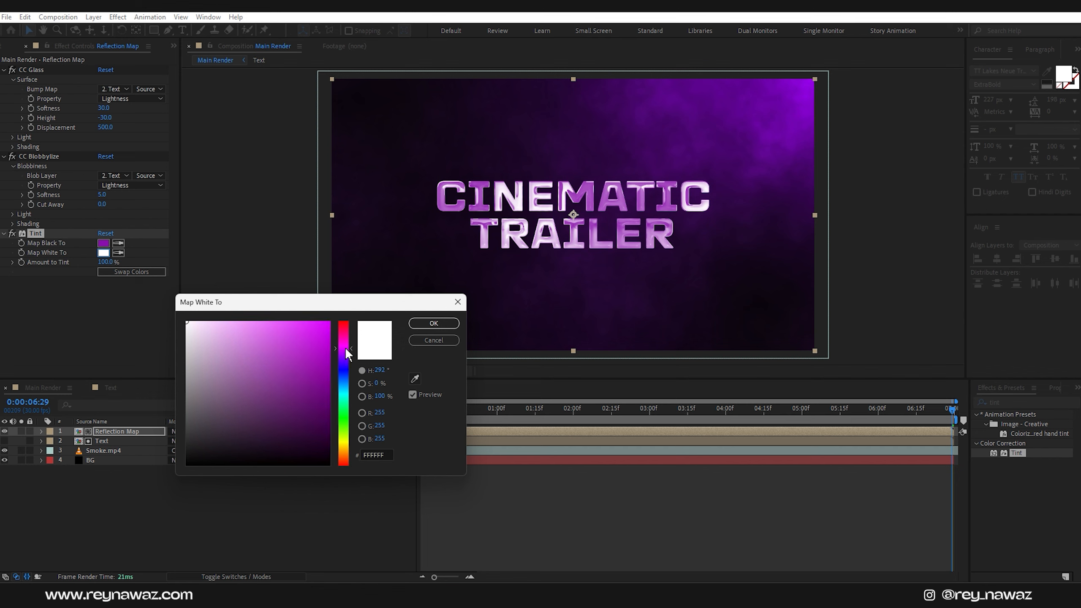
{"action": "left_click", "coordinate": [222, 321]}
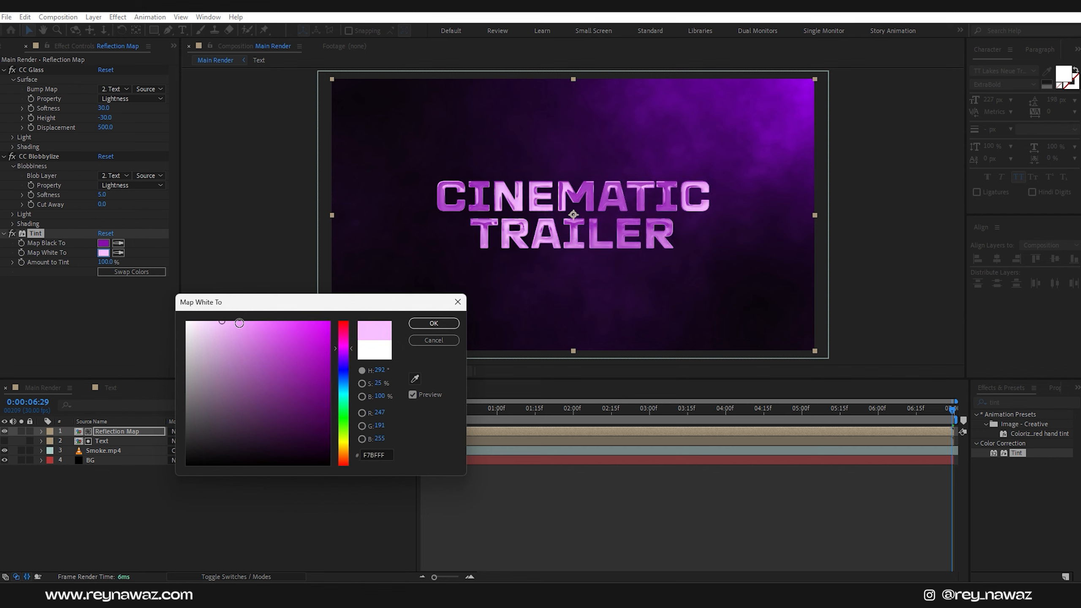
{"action": "left_click", "coordinate": [219, 322]}
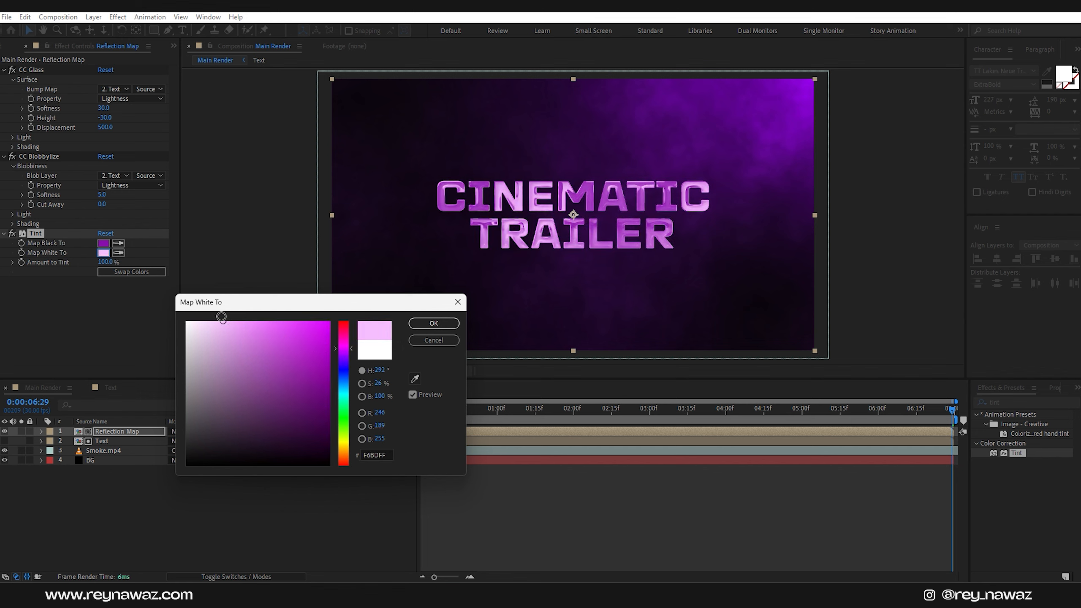
{"action": "left_click", "coordinate": [433, 325]}
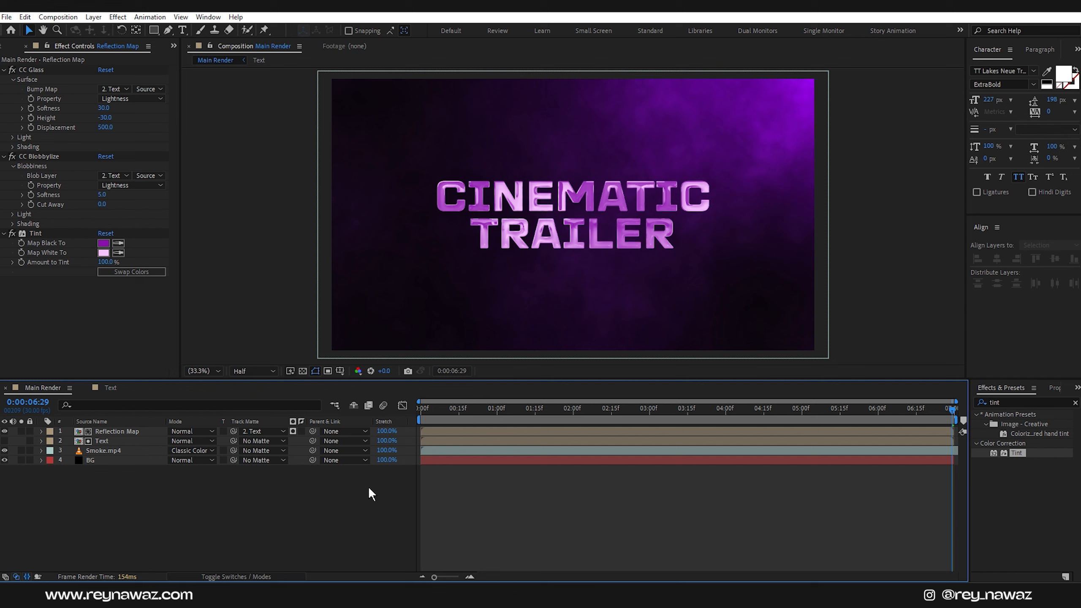
- Create a new 2560 x 1440 px black solid named Saber in the Main Render composition
{"action": "right_click", "coordinate": [201, 503]}
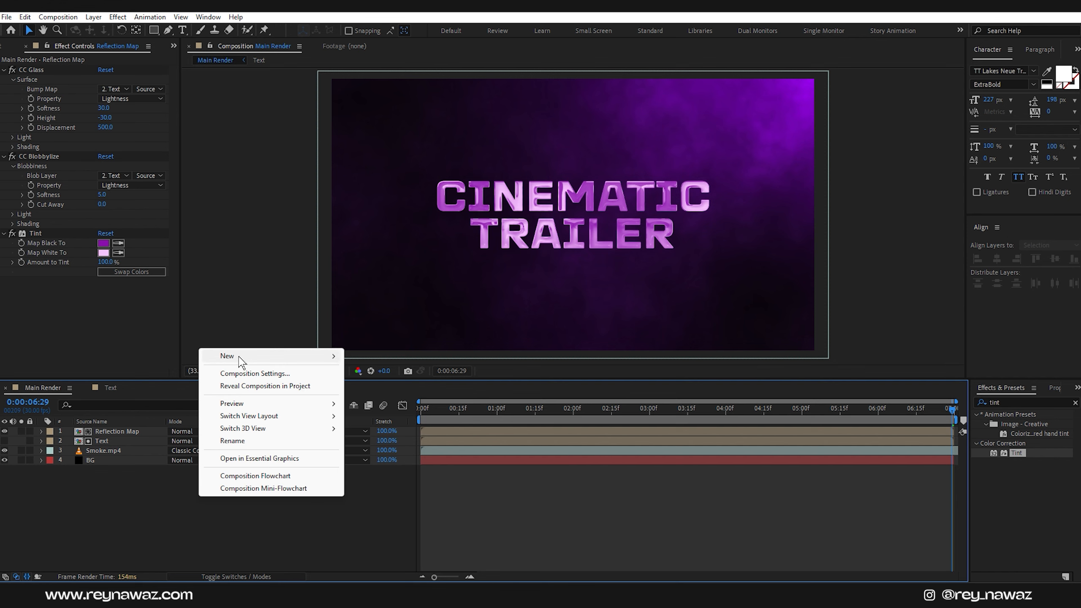
{"action": "mouse_move", "coordinate": [241, 358]}
{"action": "left_click", "coordinate": [372, 386]}
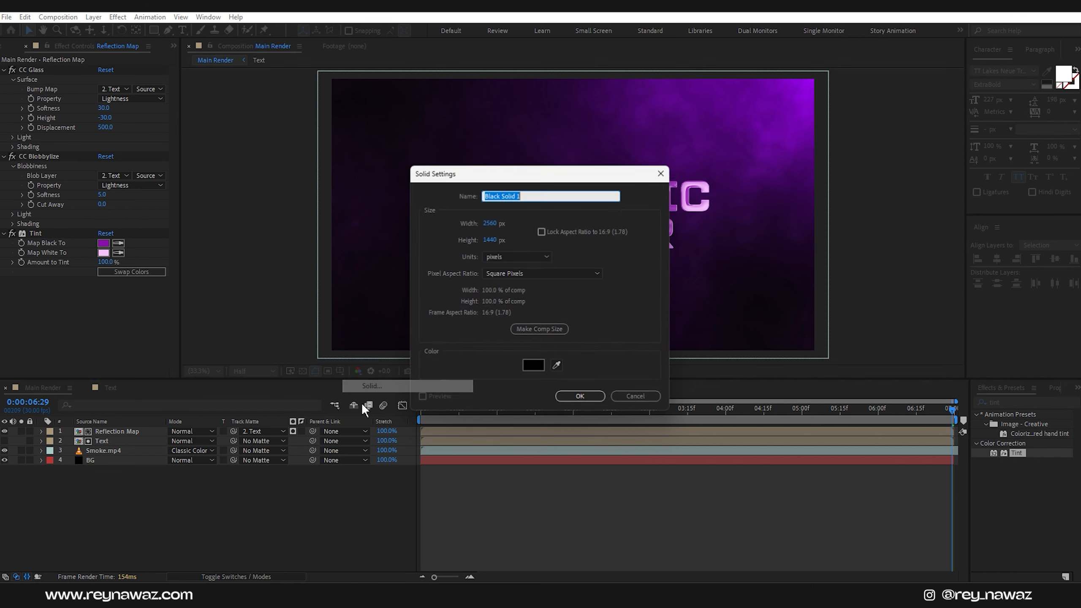
{"action": "type", "text": "Sba"}
{"action": "key", "text": "BackSpace"}
{"action": "key", "text": "BackSpace"}
{"action": "type", "text": "aber"}
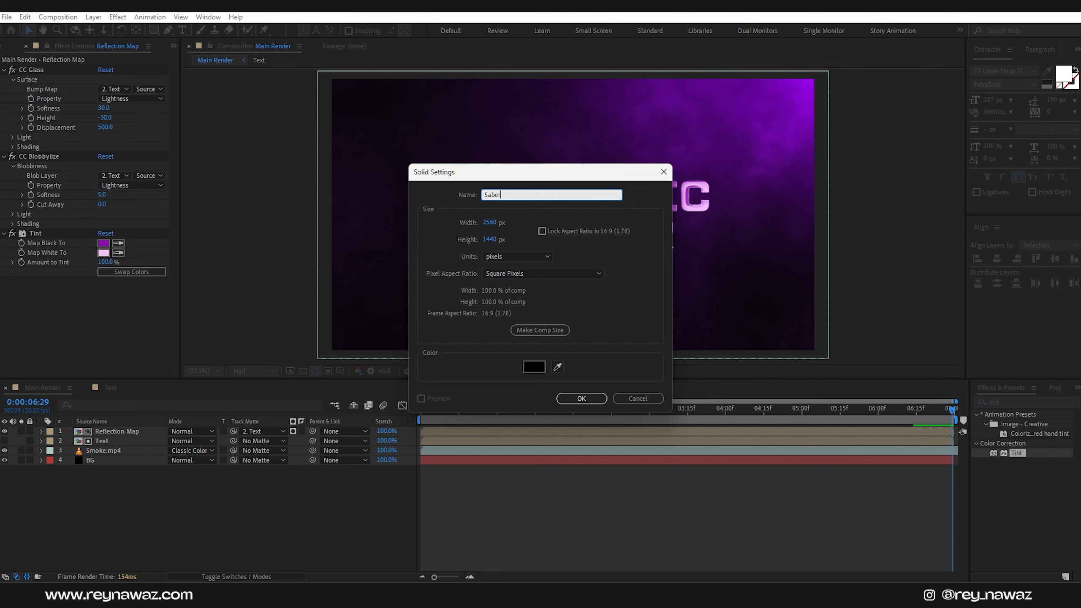
{"action": "left_click", "coordinate": [585, 399]}
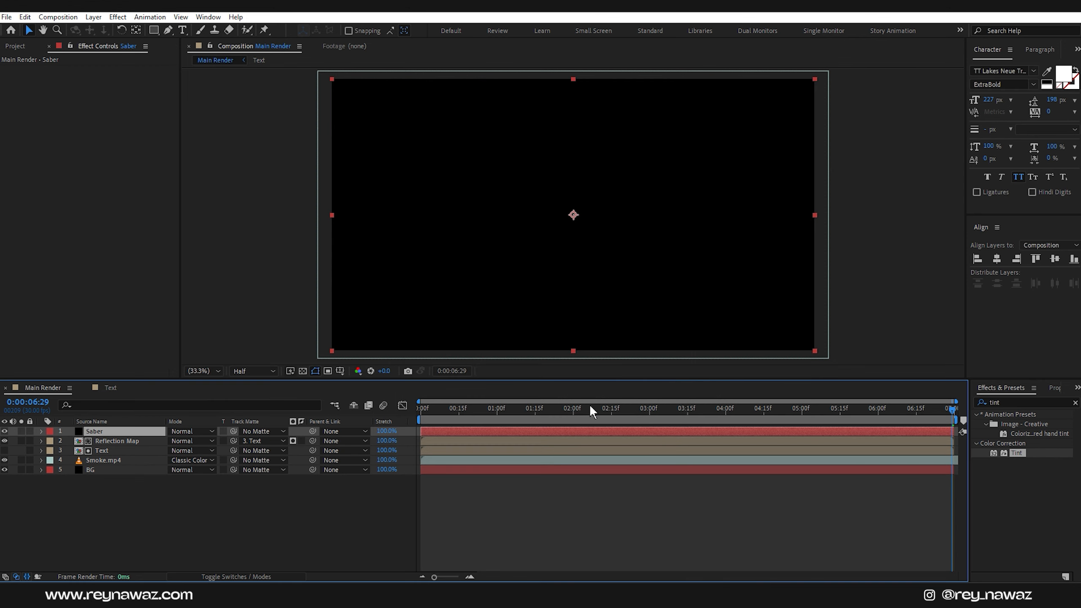
- Search the effects library for the Video Copilot Saber effect
{"action": "left_click", "coordinate": [994, 403]}
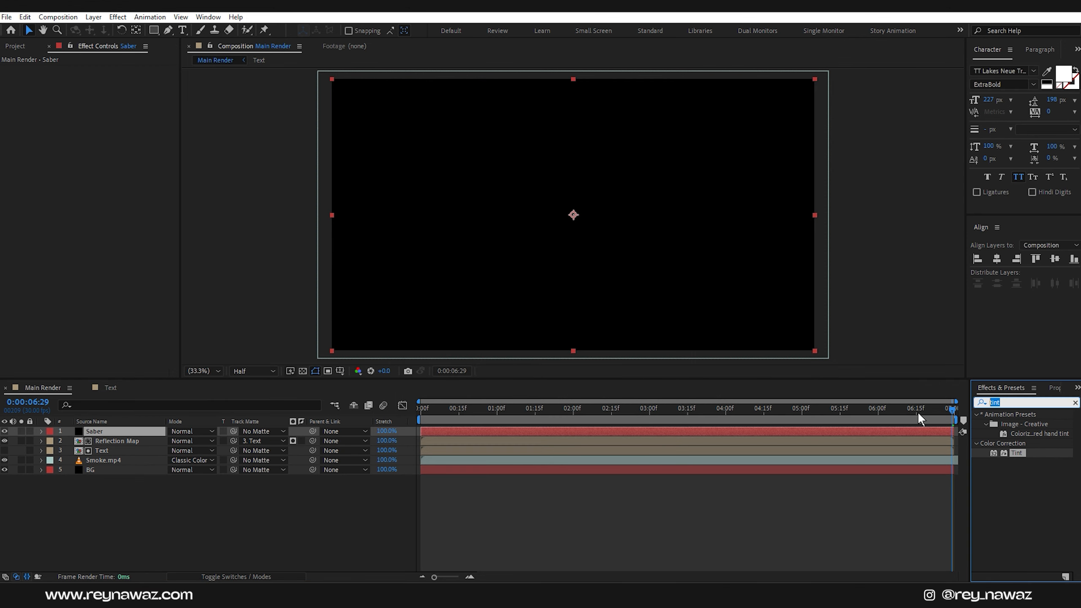
{"action": "type", "text": "sabe"}
{"action": "double_click", "coordinate": [1008, 426]}
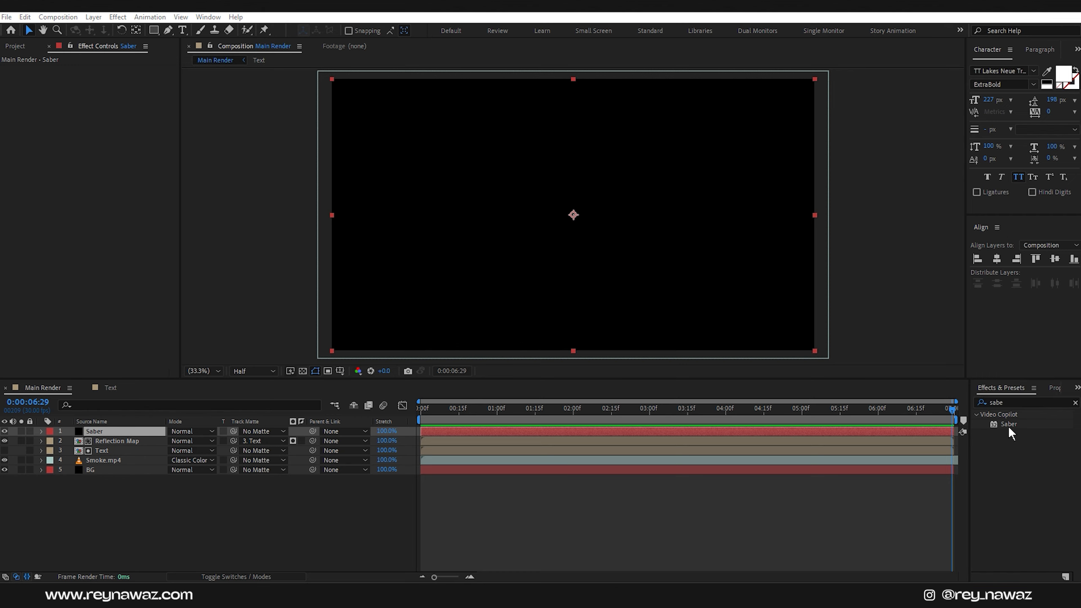
- Switch to Chrome, look over Video Copilot's page for the free Saber plug-in, and return to the composition
{"action": "mouse_move", "coordinate": [342, 594]}
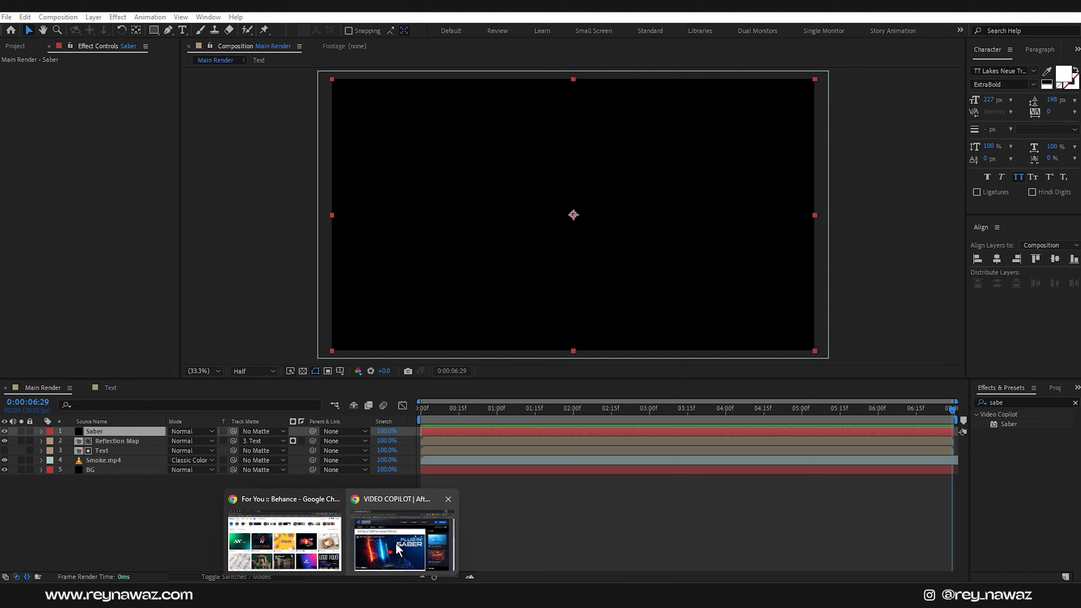
{"action": "left_click", "coordinate": [399, 550]}
{"action": "scroll", "coordinate": [722, 374], "scroll_direction": "down", "scroll_amount": 1}
{"action": "scroll", "coordinate": [721, 372], "scroll_direction": "down", "scroll_amount": 3}
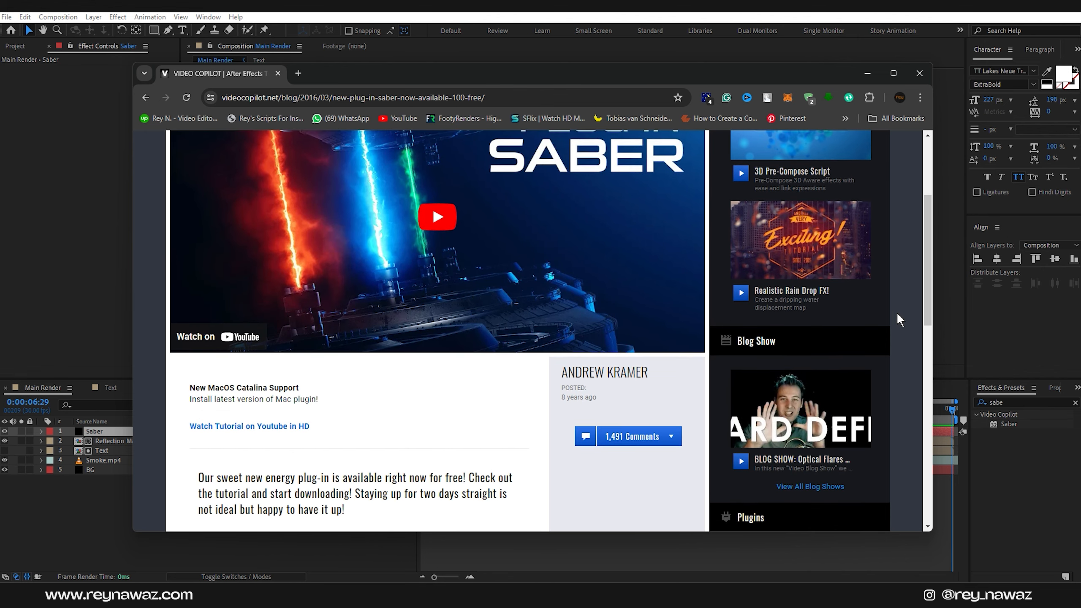
{"action": "scroll", "coordinate": [897, 311], "scroll_direction": "down", "scroll_amount": 4}
{"action": "scroll", "coordinate": [897, 312], "scroll_direction": "up", "scroll_amount": 10}
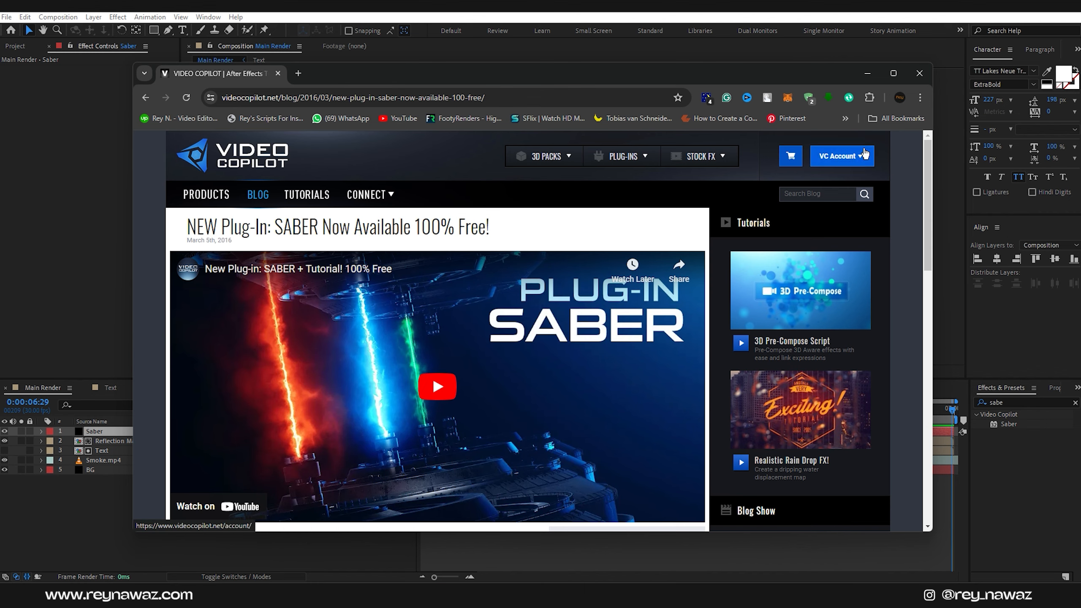
{"action": "left_click", "coordinate": [870, 79]}
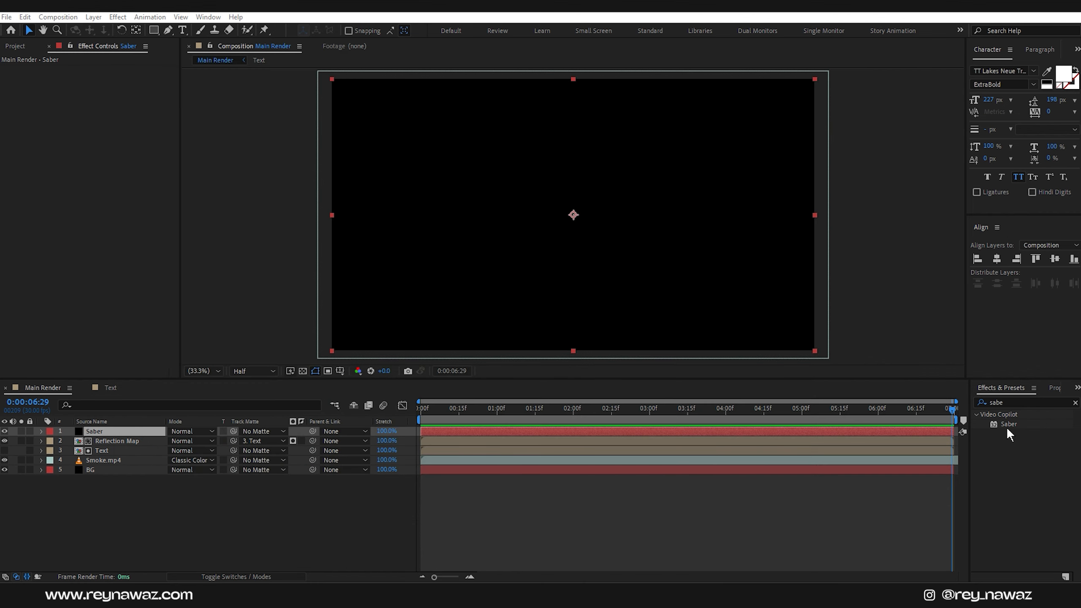
- Apply the Saber effect to the Saber solid layer
{"action": "left_click_drag", "start_coordinate": [1012, 422], "coordinate": [118, 429]}
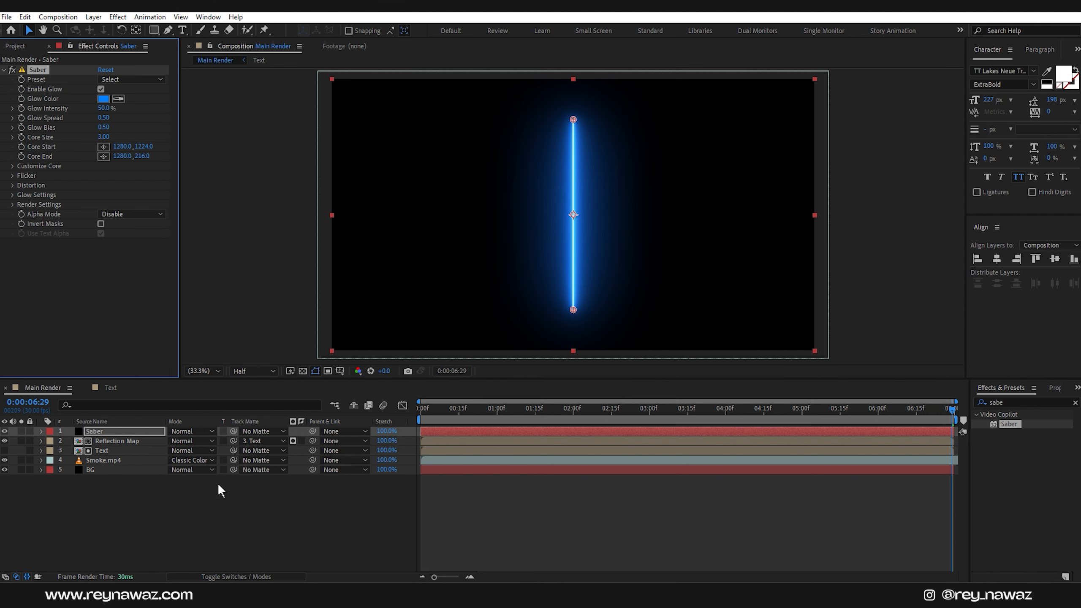
- Copy the Cinematic trailer text layer from the Text composition into Main Render and place it directly below the Saber layer
{"action": "left_click", "coordinate": [111, 388]}
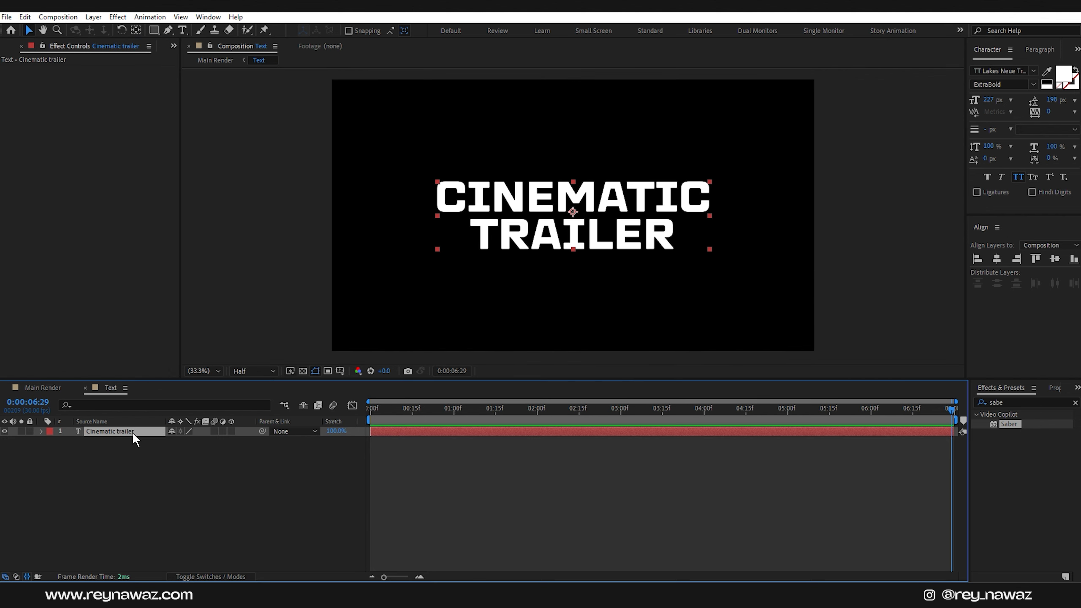
{"action": "left_click", "coordinate": [39, 385]}
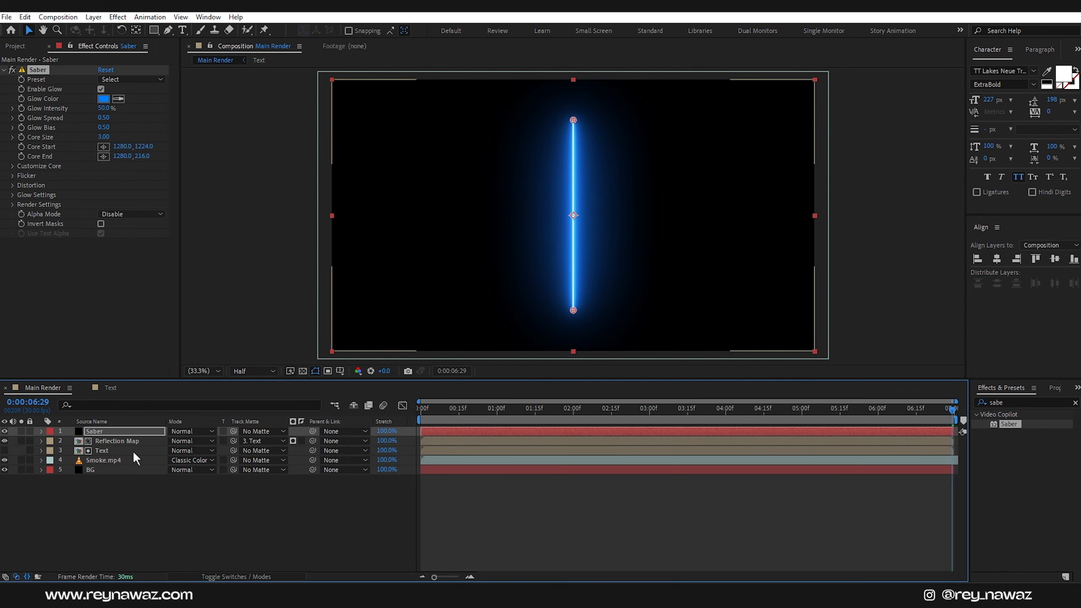
{"action": "key", "text": "ctrl+v"}
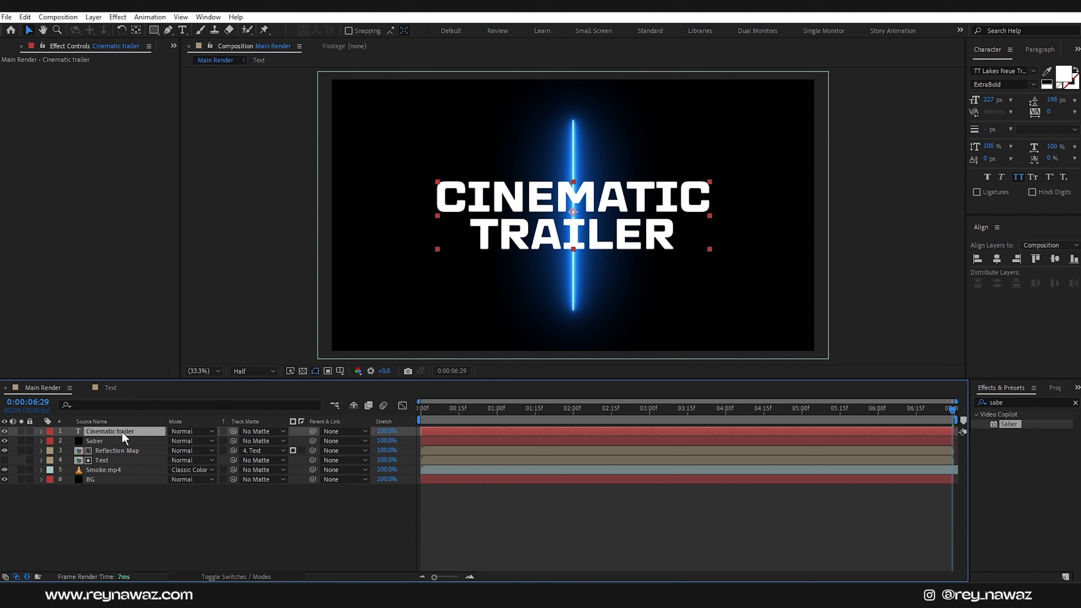
{"action": "left_click_drag", "start_coordinate": [121, 431], "coordinate": [115, 443]}
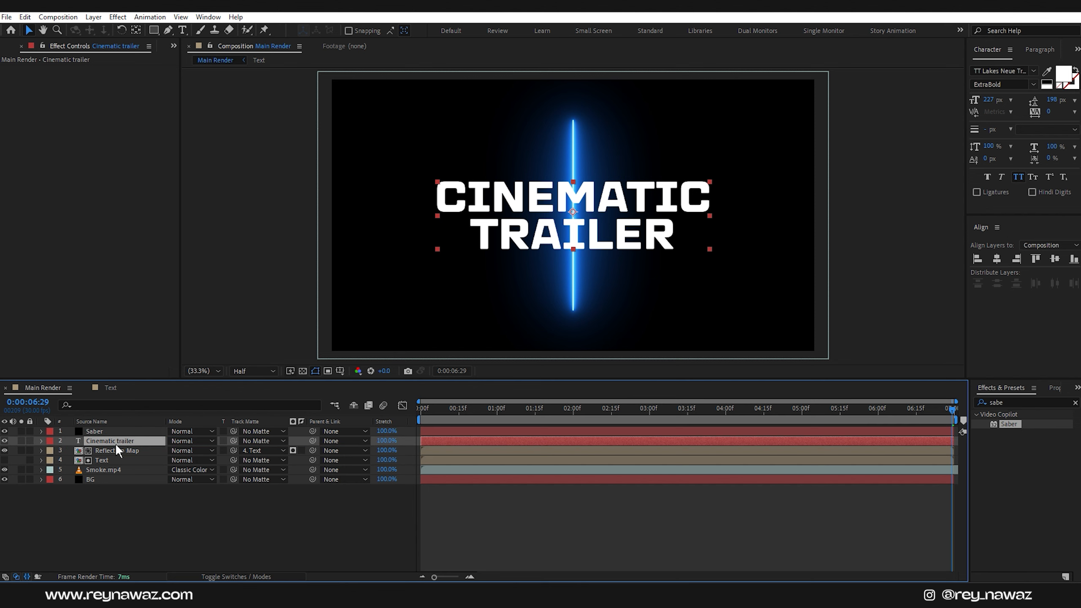
- Customize the Saber effect's core with Core Type set to Text Layer and Cinematic trailer as the text layer
{"action": "left_click", "coordinate": [114, 432]}
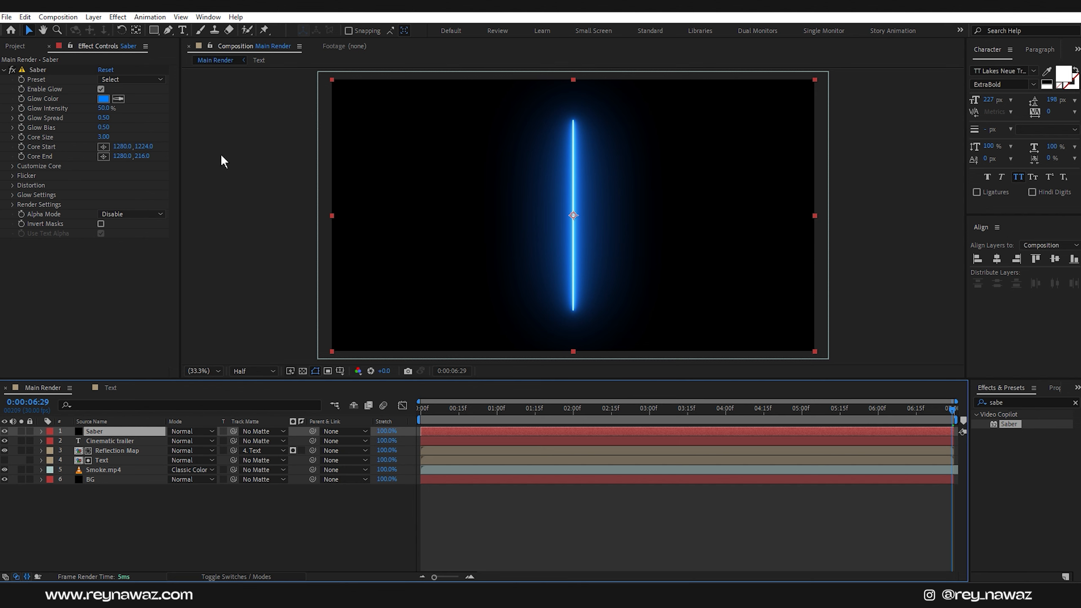
{"action": "left_click_drag", "start_coordinate": [182, 135], "coordinate": [216, 144]}
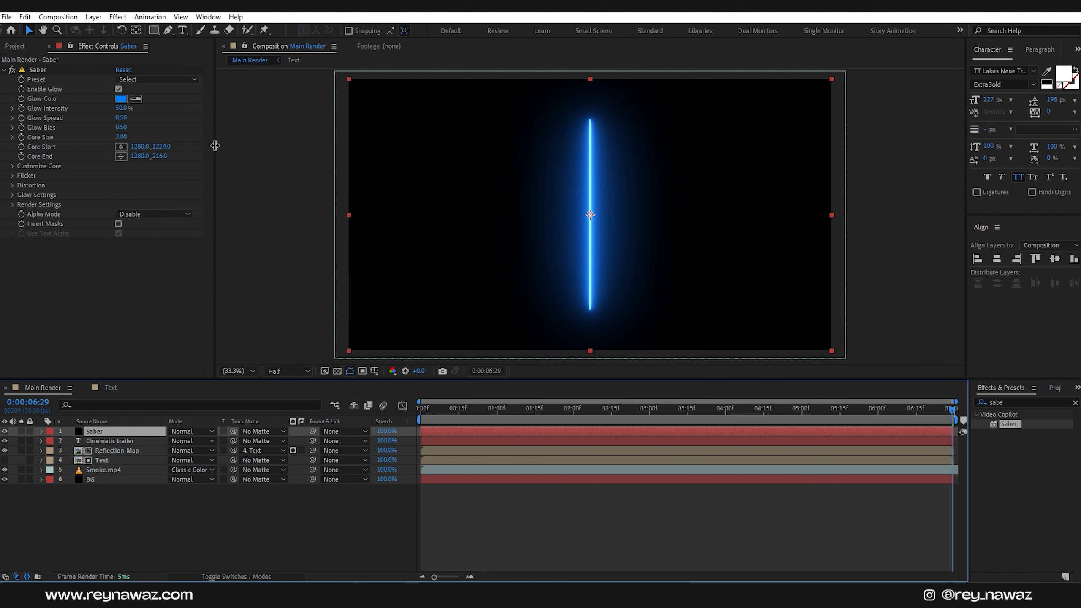
{"action": "left_click", "coordinate": [14, 164]}
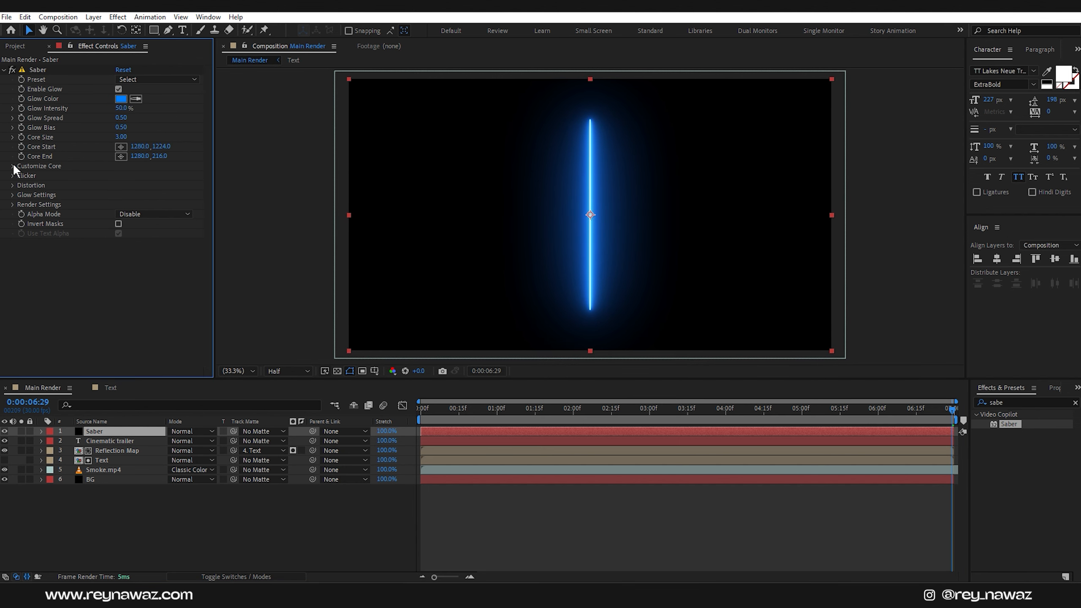
{"action": "left_click", "coordinate": [12, 163]}
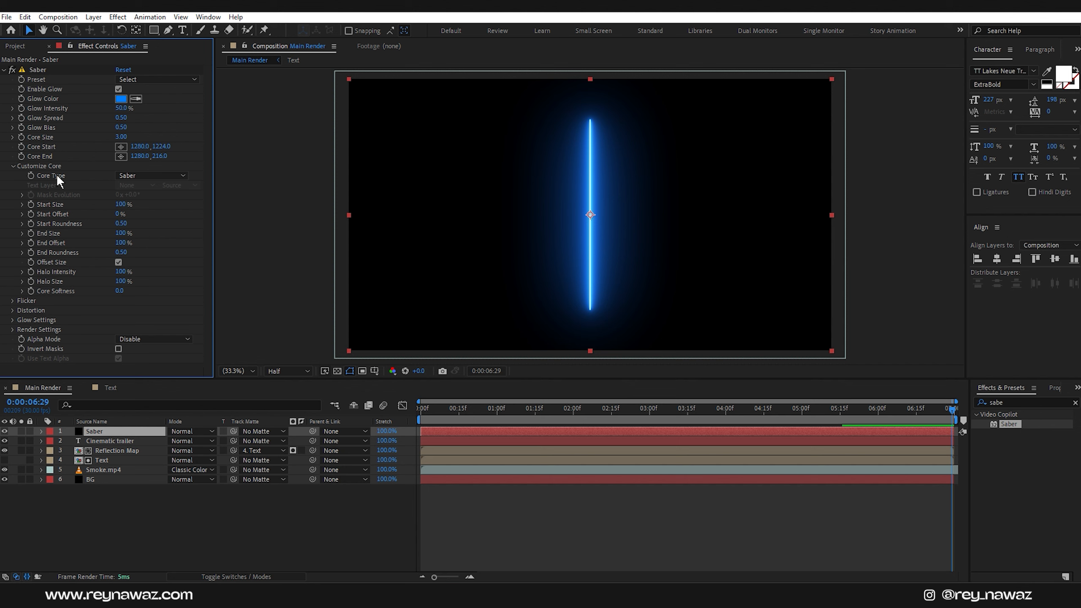
{"action": "left_click", "coordinate": [140, 175]}
{"action": "left_click", "coordinate": [162, 214]}
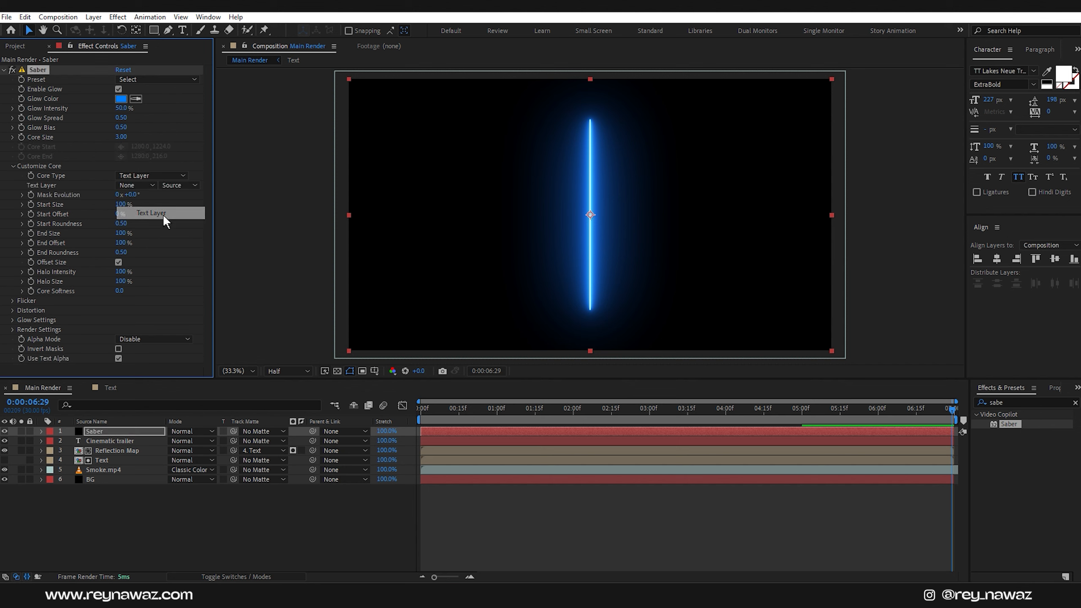
{"action": "left_click", "coordinate": [148, 186]}
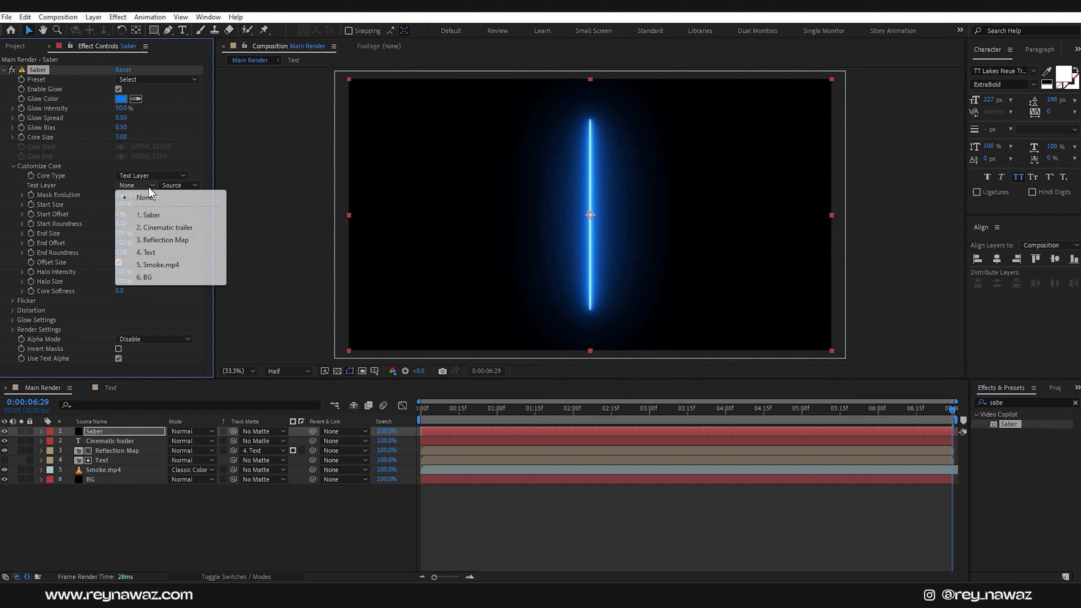
{"action": "left_click", "coordinate": [164, 228]}
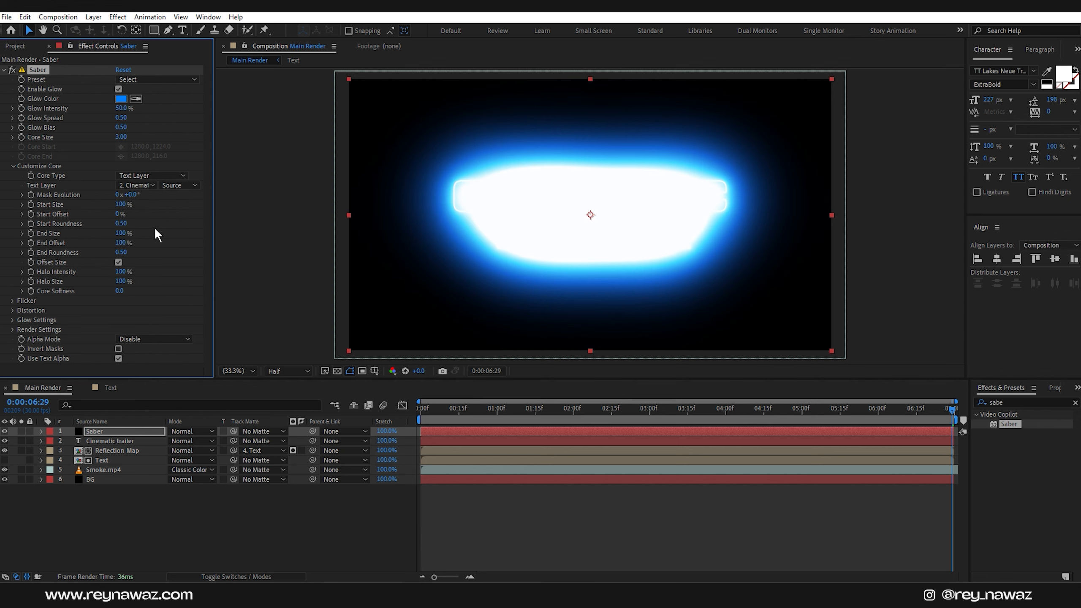
- Apply the Energize preset to the Saber effect
{"action": "left_click", "coordinate": [141, 79]}
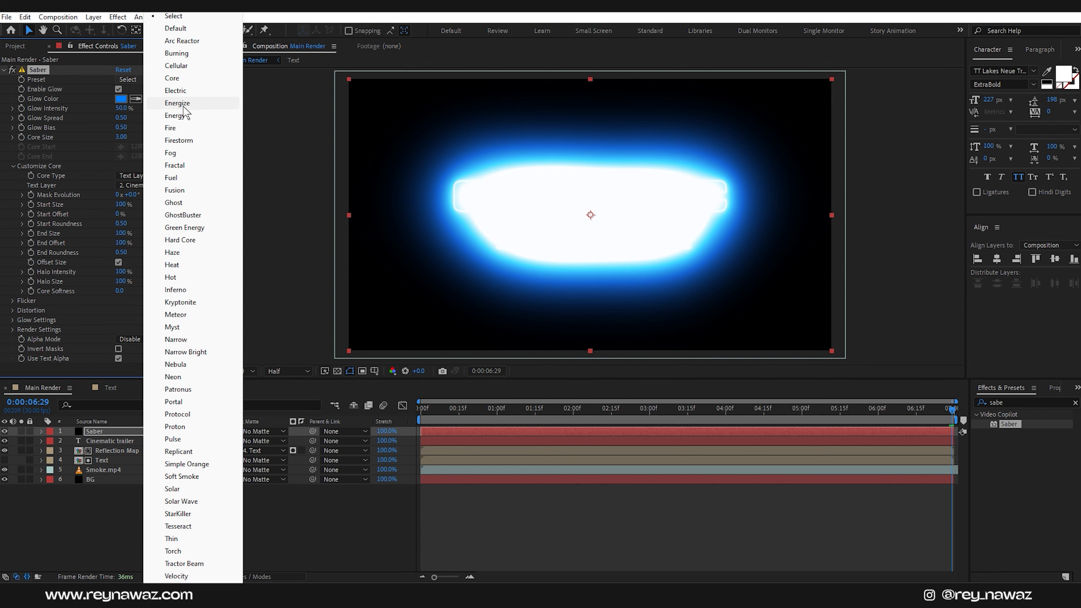
{"action": "left_click", "coordinate": [183, 104]}
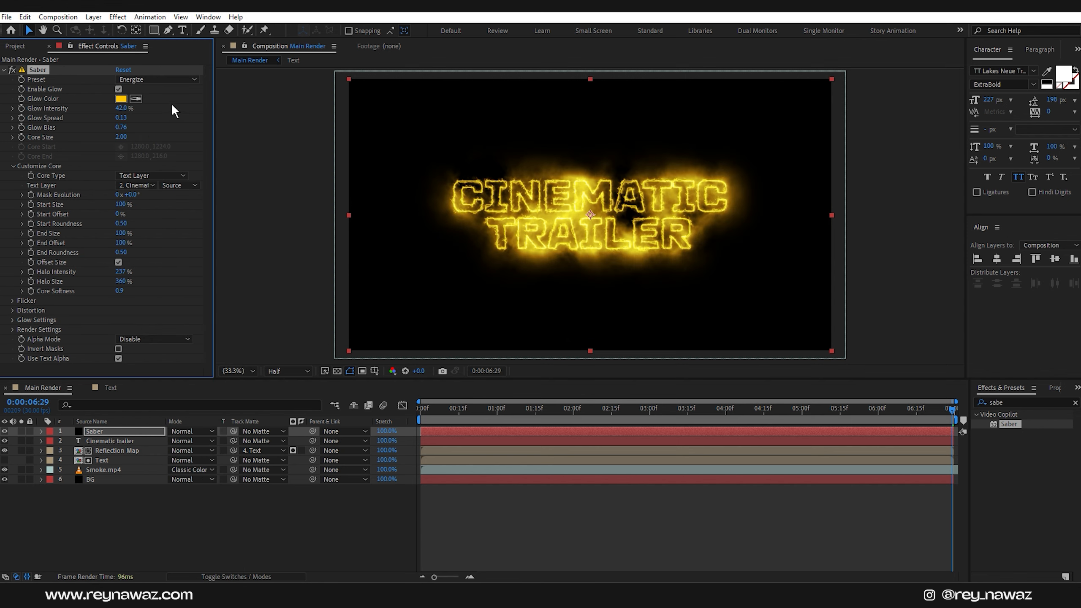
- Set the Saber effect's glow intensity to 31% and its glow color to magenta, ED2AFF
{"action": "left_click", "coordinate": [123, 109]}
{"action": "type", "text": "31"}
{"action": "key", "text": "Return"}
{"action": "left_click", "coordinate": [120, 99]}
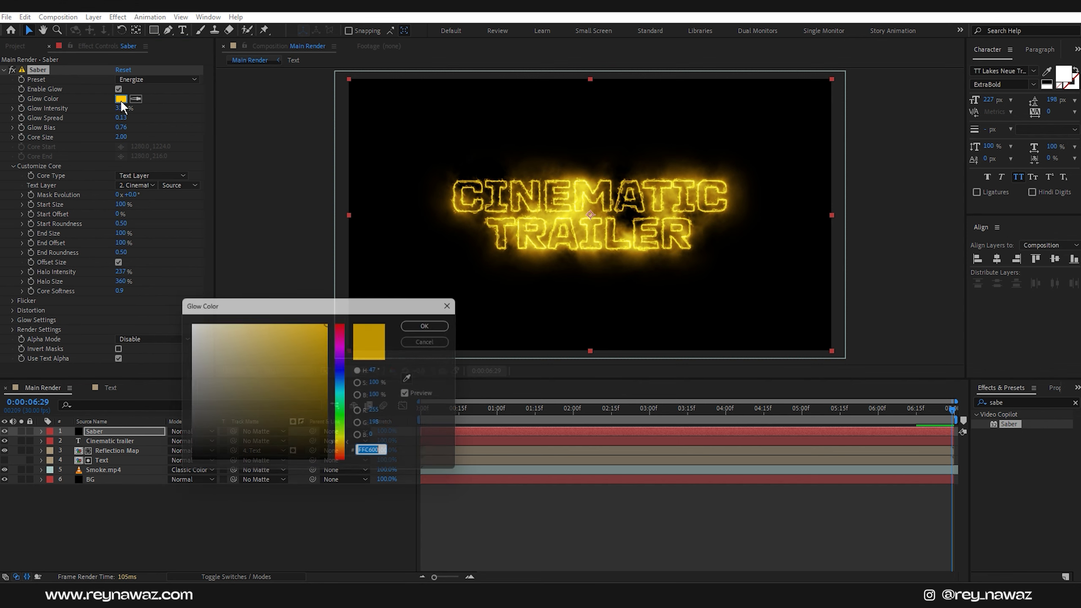
{"action": "left_click", "coordinate": [348, 348]}
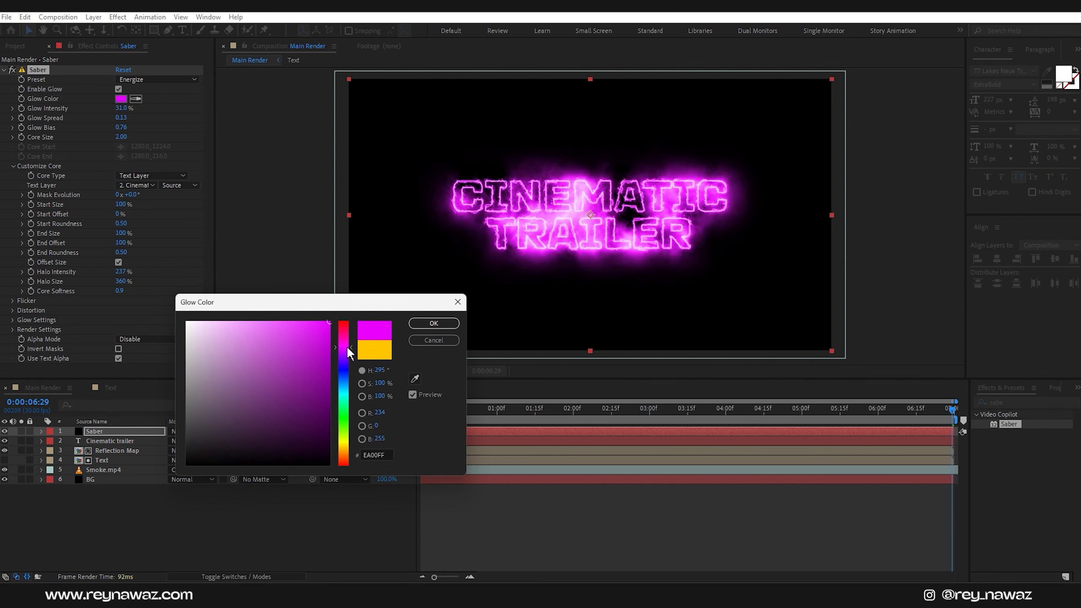
{"action": "left_click", "coordinate": [307, 321]}
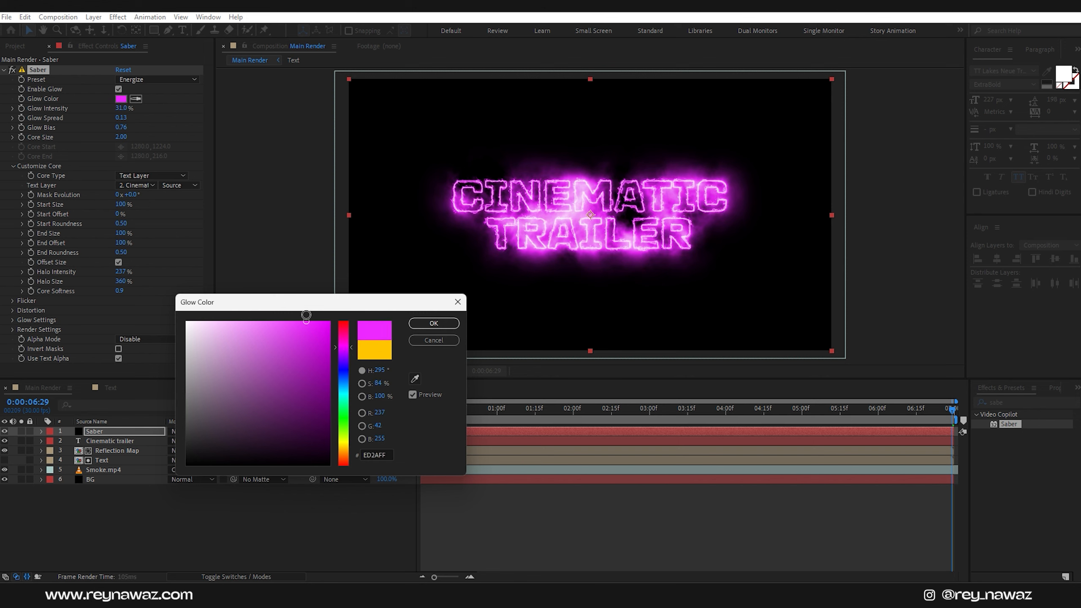
{"action": "left_click", "coordinate": [423, 324]}
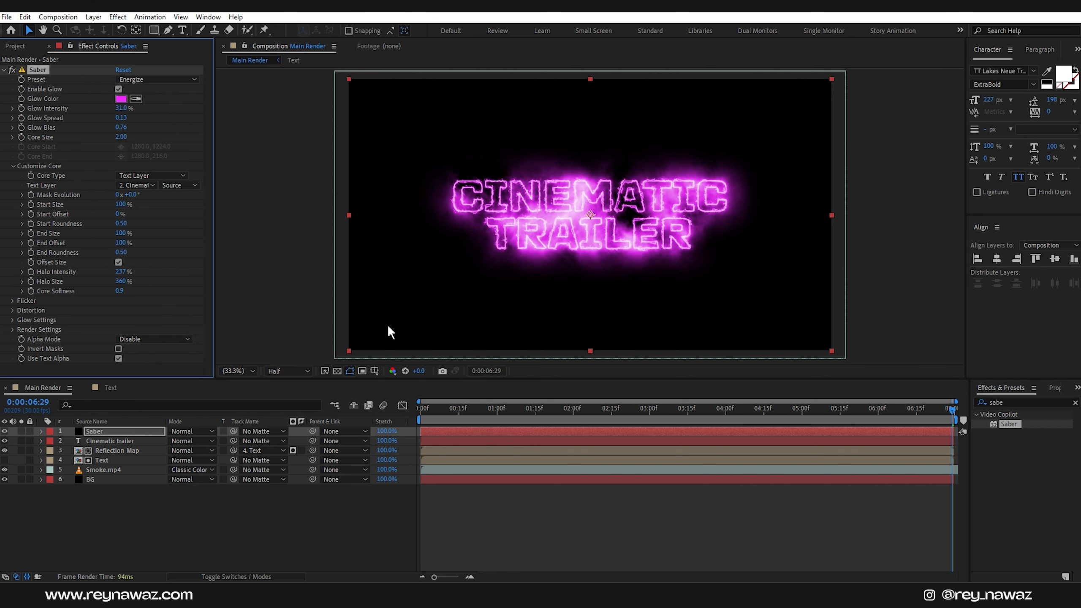
- Set the Saber layer's blending mode to Add and hide the Cinematic trailer text layer
{"action": "left_click", "coordinate": [194, 431]}
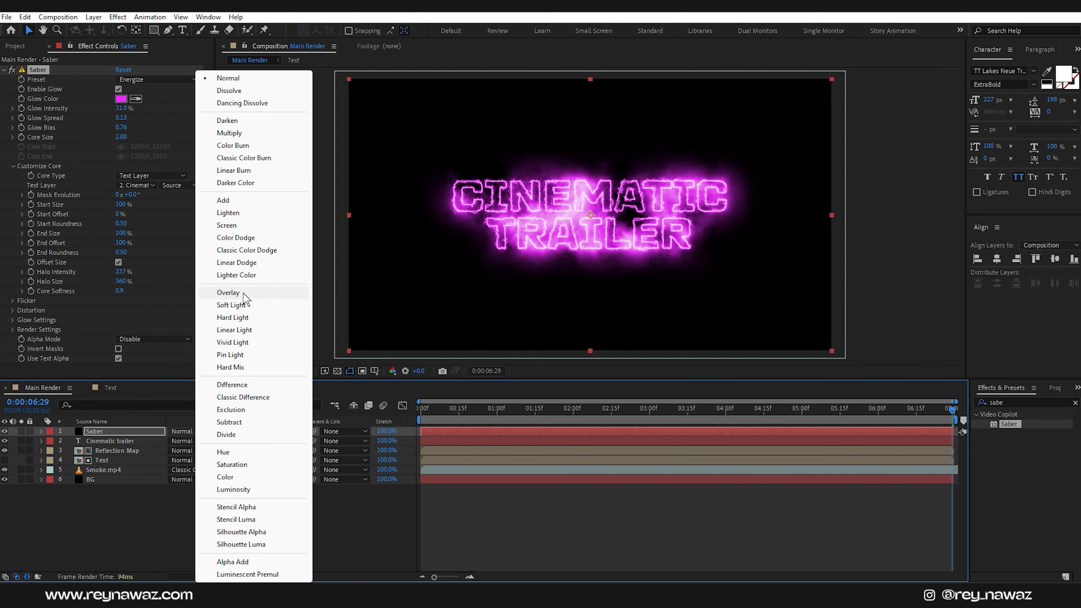
{"action": "left_click", "coordinate": [235, 201]}
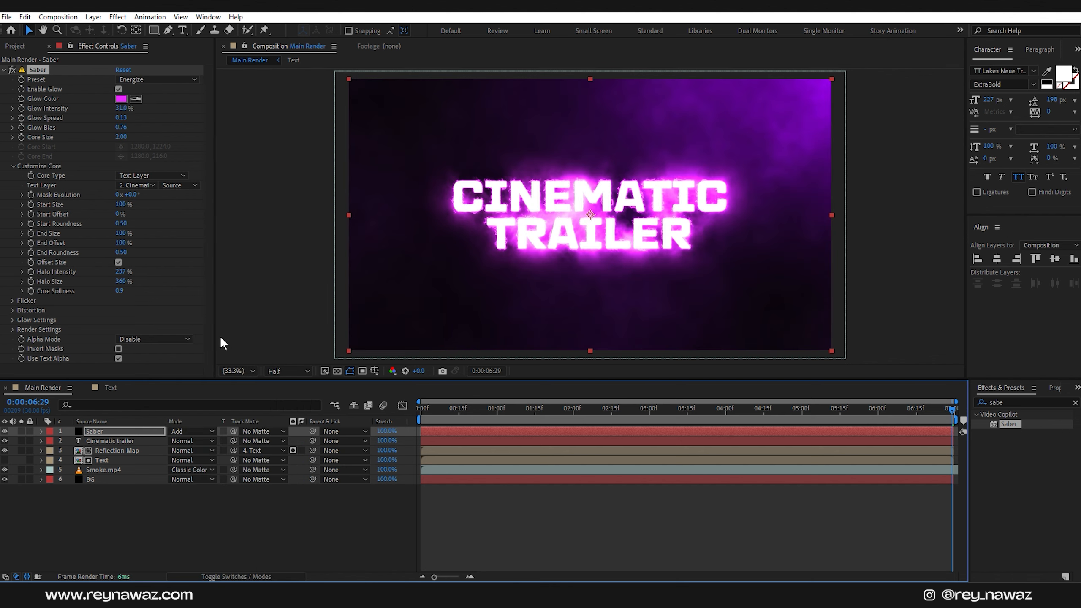
{"action": "left_click", "coordinate": [121, 441]}
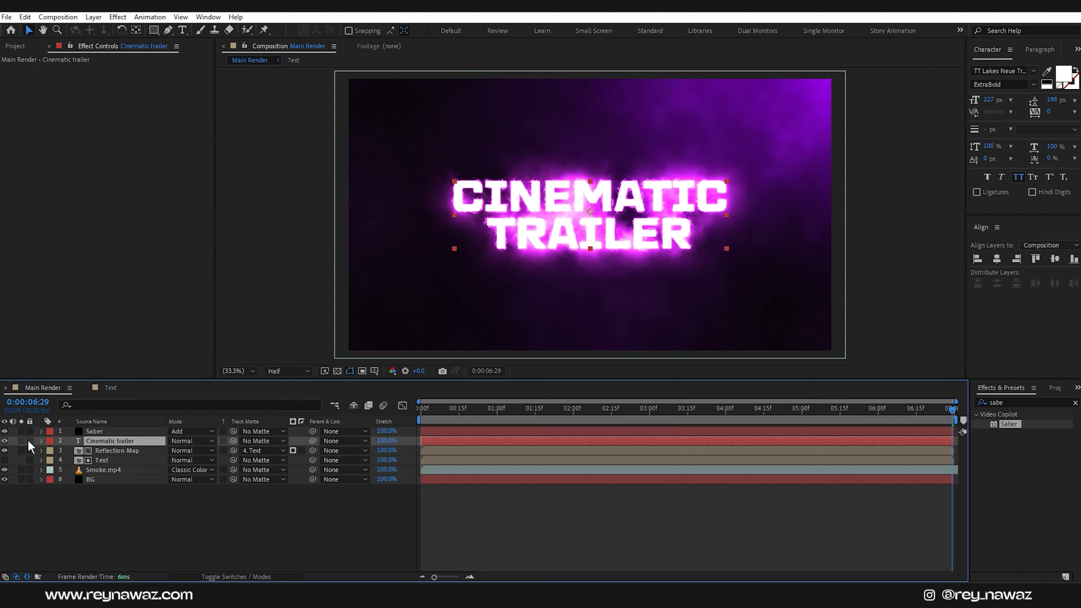
{"action": "left_click", "coordinate": [5, 440]}
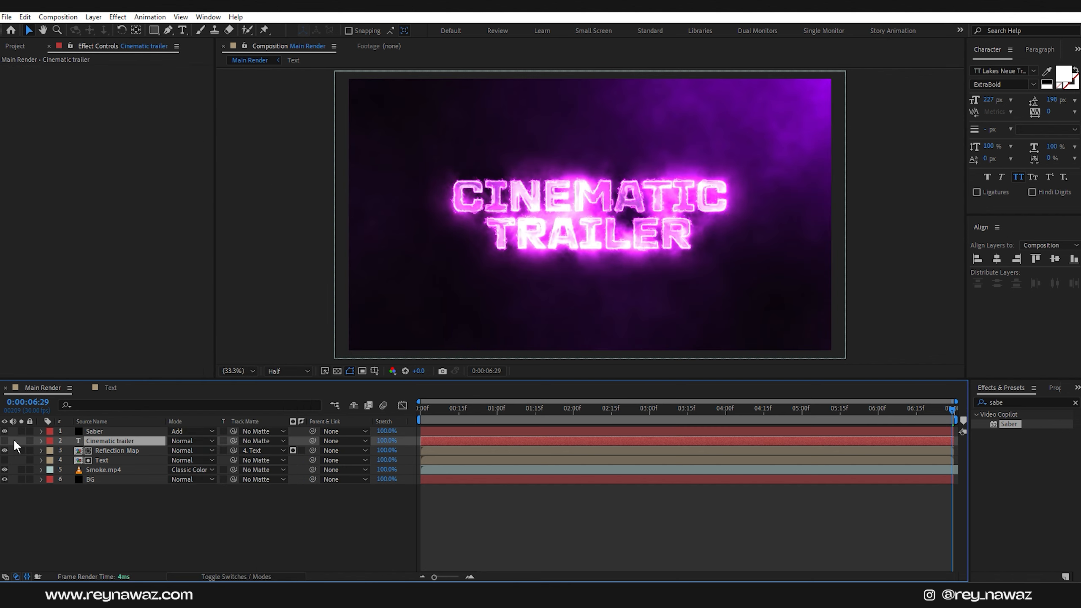
- At 0:00:00:00, set the Saber's End Offset to 0% and enable keyframing for End Offset and Mask Evolution
{"action": "left_click", "coordinate": [112, 433]}
{"action": "left_click_drag", "start_coordinate": [481, 412], "coordinate": [415, 416]}
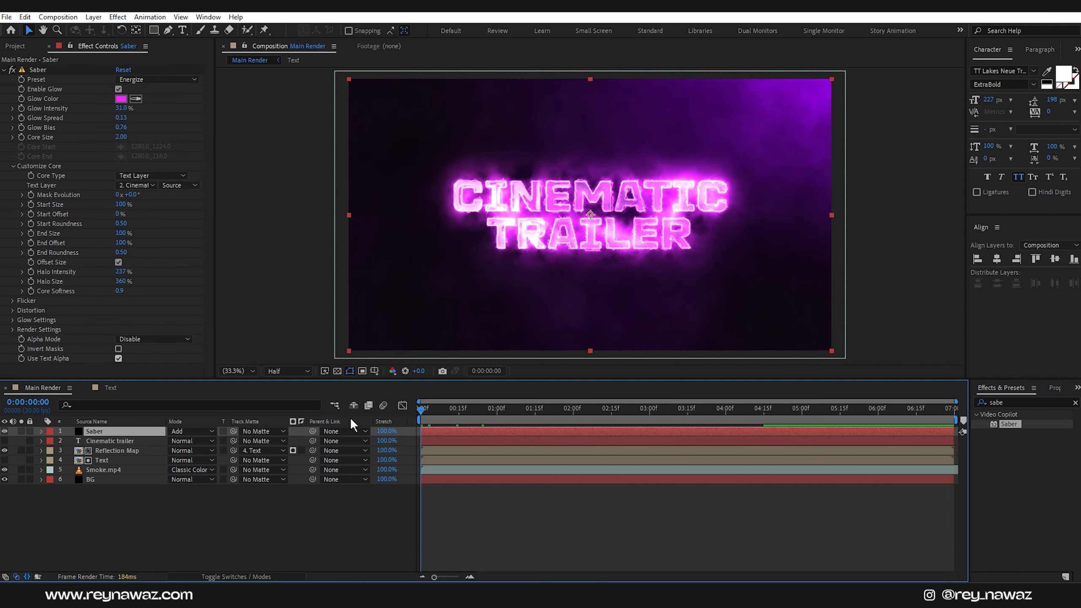
{"action": "left_click_drag", "start_coordinate": [120, 243], "coordinate": [31, 242]}
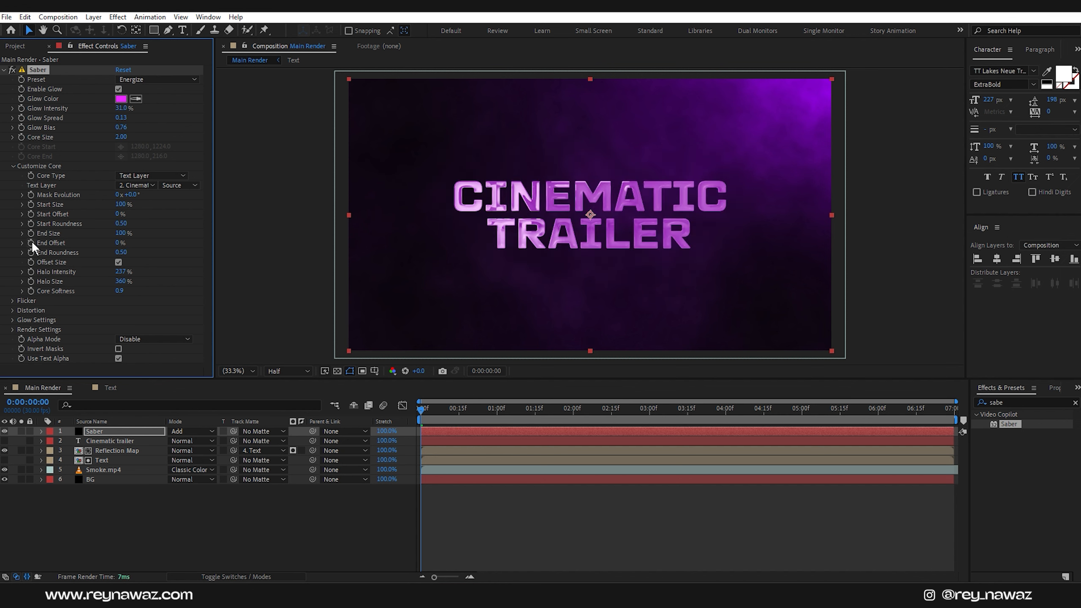
{"action": "left_click", "coordinate": [31, 243]}
{"action": "left_click", "coordinate": [31, 195]}
- At 0:00:02:00, keyframe the Saber's Mask Evolution at 180° and End Offset at 50%, and show the layer's keyframes
{"action": "left_click", "coordinate": [571, 410]}
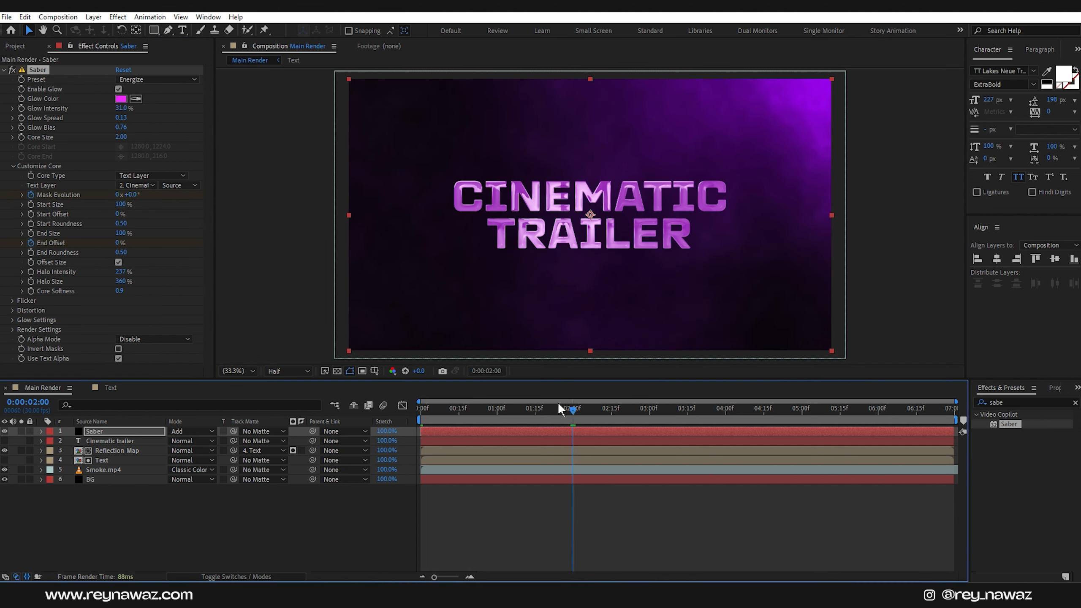
{"action": "left_click", "coordinate": [132, 195]}
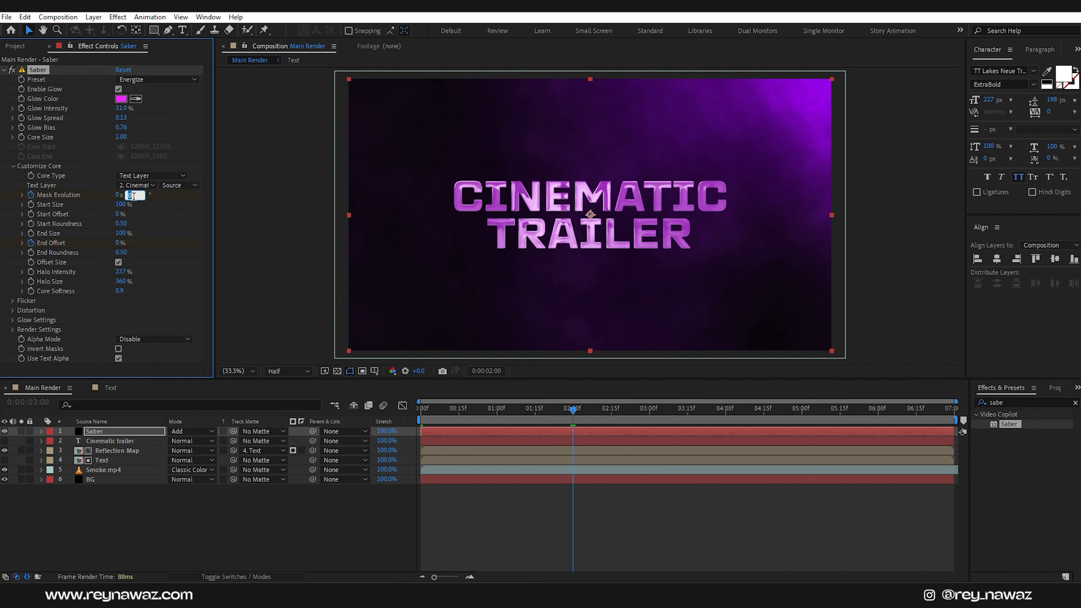
{"action": "type", "text": "19"}
{"action": "key", "text": "BackSpace"}
{"action": "type", "text": "80"}
{"action": "key", "text": "Return"}
{"action": "left_click", "coordinate": [119, 243]}
{"action": "type", "text": "50"}
{"action": "key", "text": "Return"}
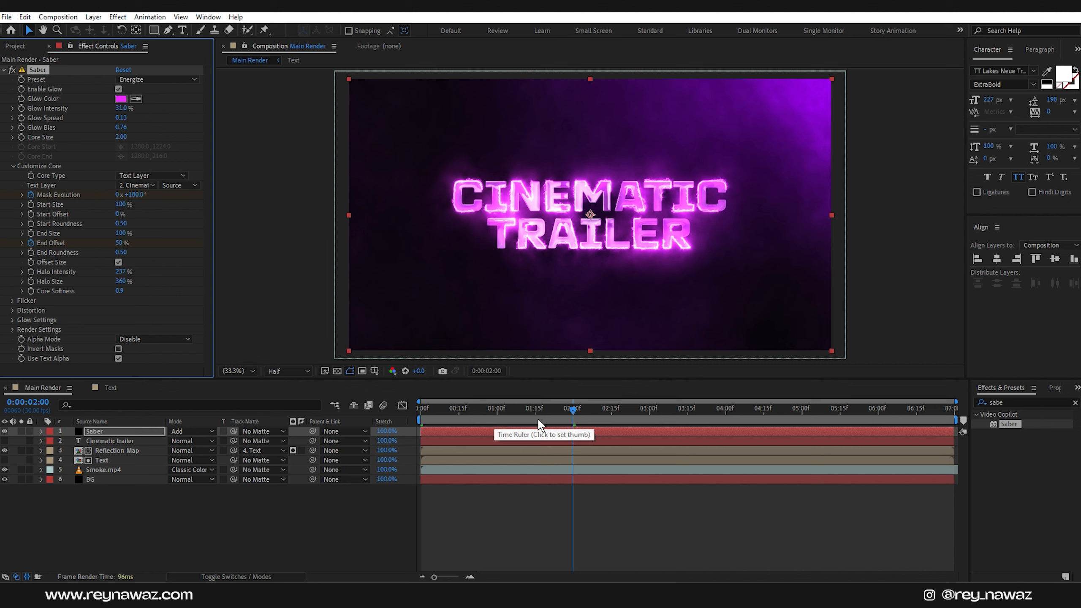
{"action": "key", "text": "u"}
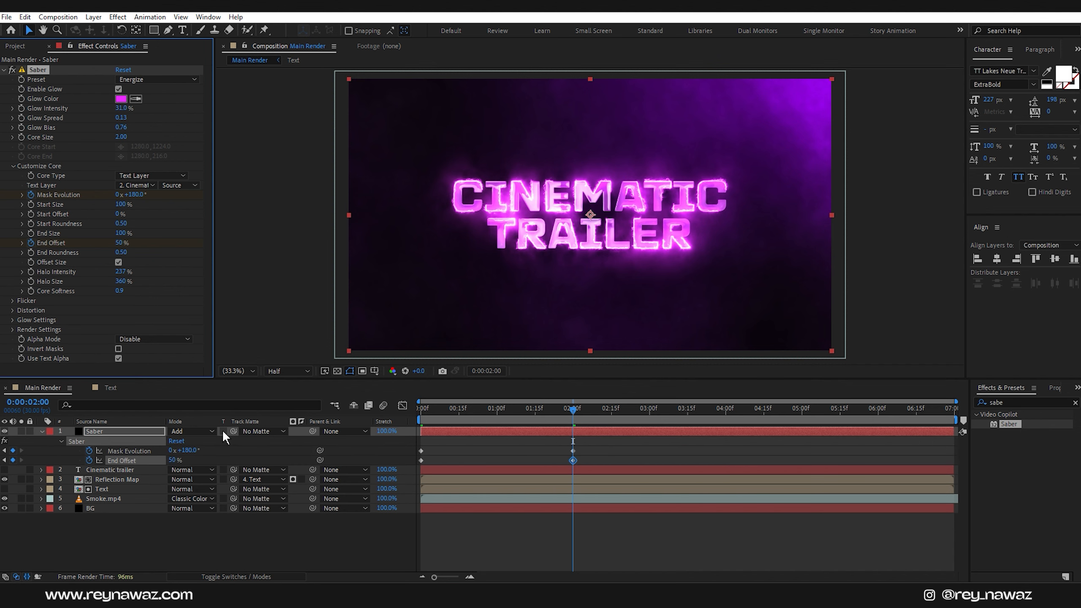
- Duplicate the Saber layer and set the copy's glow color to light blue, 2FCCFF
{"action": "left_click", "coordinate": [128, 431]}
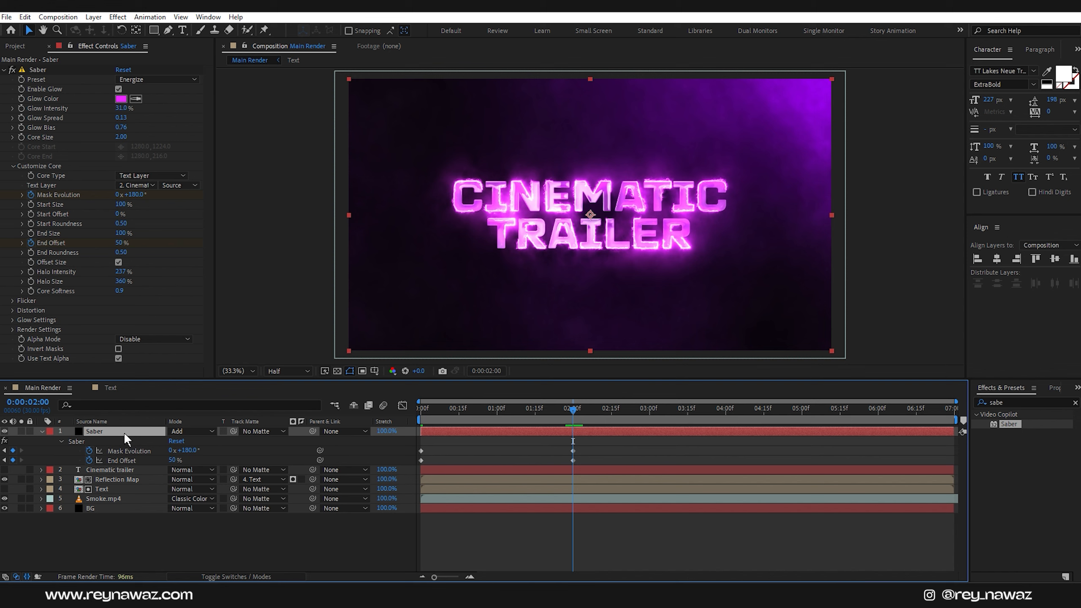
{"action": "key", "text": "ctrl+d"}
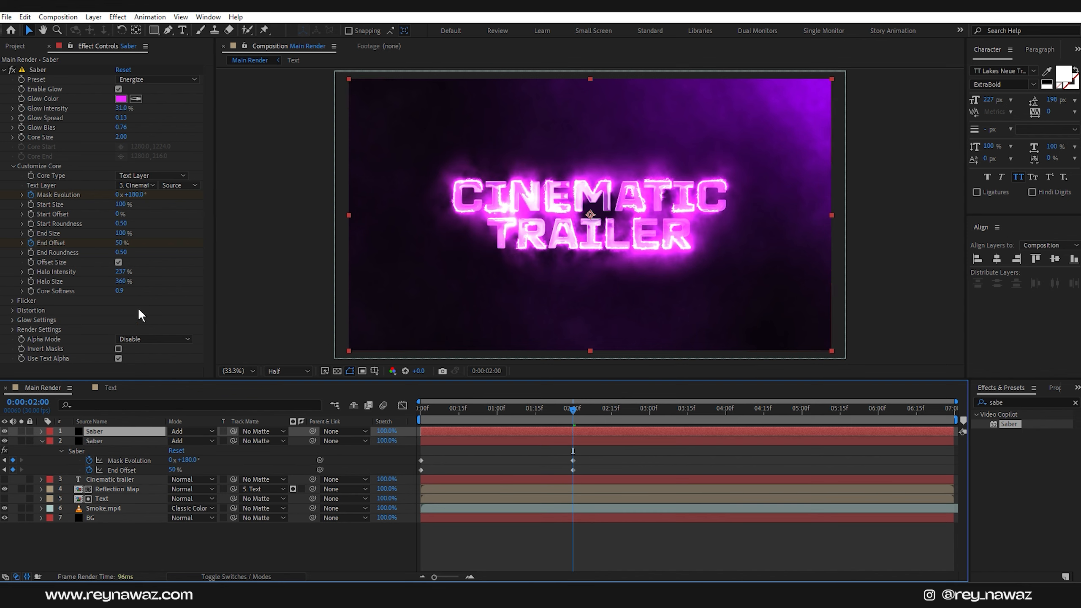
{"action": "left_click", "coordinate": [120, 99]}
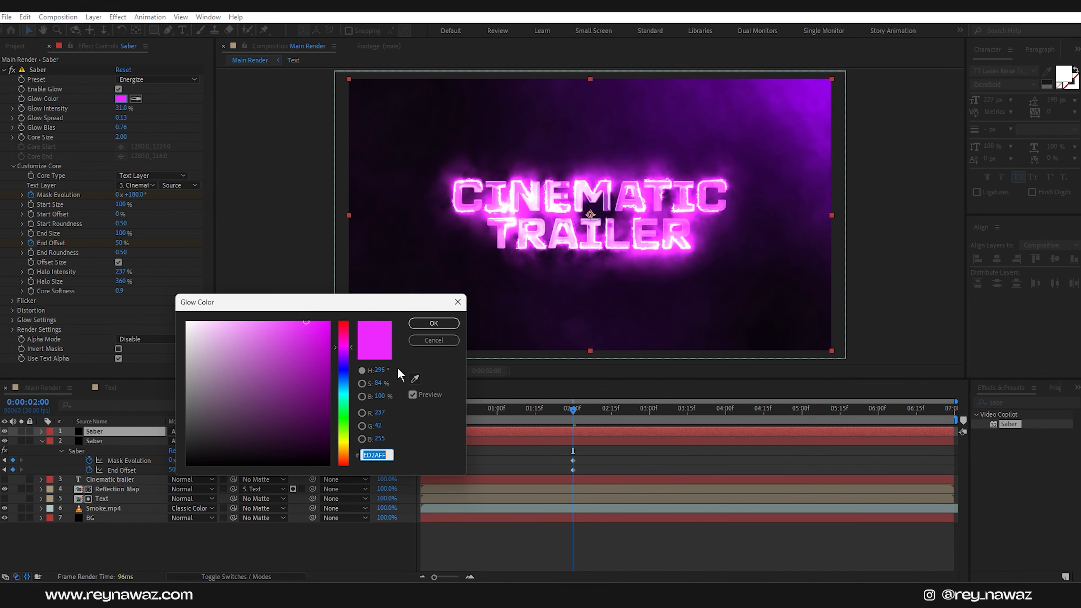
{"action": "left_click_drag", "start_coordinate": [344, 350], "coordinate": [346, 389]}
{"action": "left_click", "coordinate": [304, 322]}
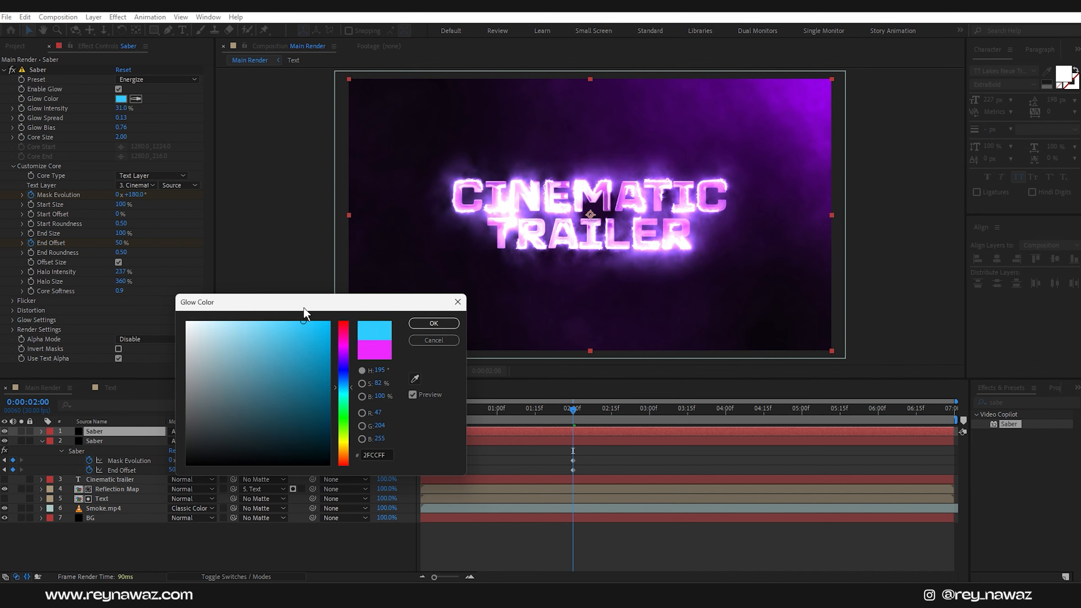
{"action": "left_click", "coordinate": [431, 323]}
- Remove the End Offset keyframes from the blue Saber layer and set its End Offset to a constant 50%
{"action": "left_click", "coordinate": [110, 434]}
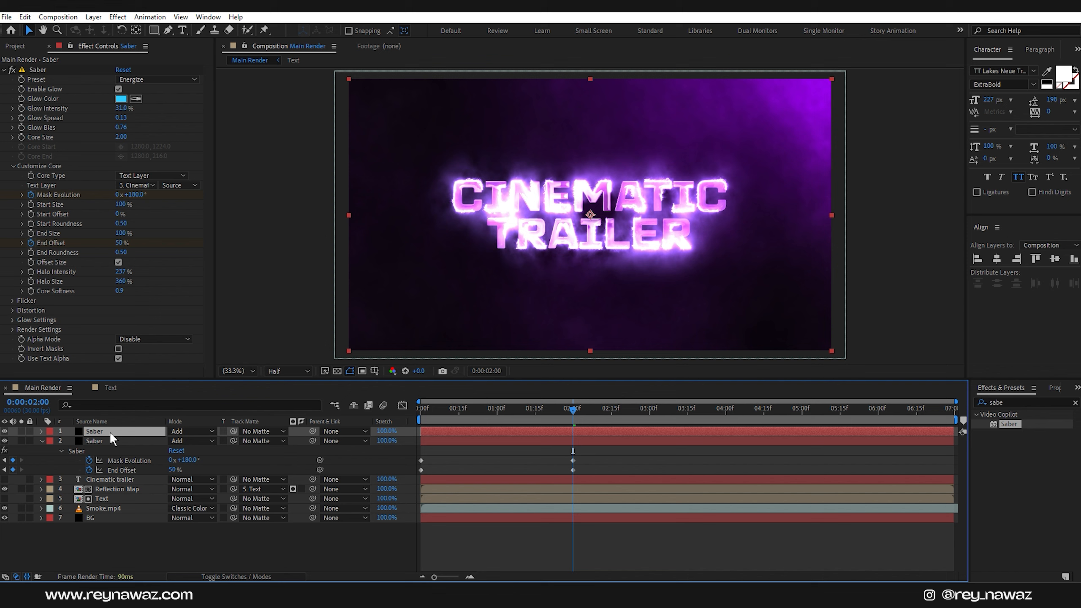
{"action": "key", "text": "u"}
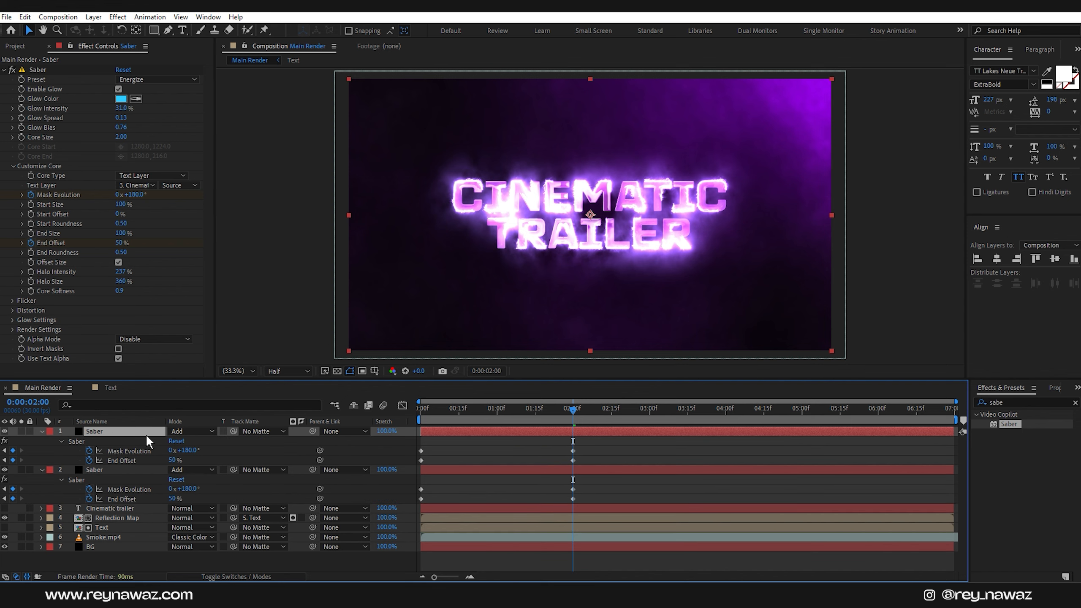
{"action": "left_click_drag", "start_coordinate": [573, 408], "coordinate": [390, 425]}
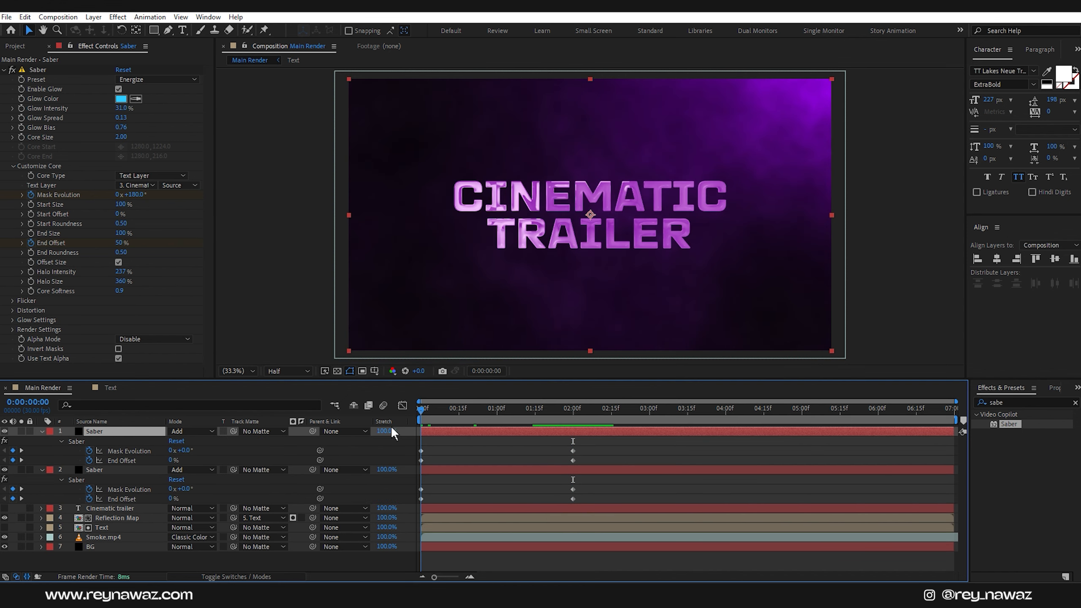
{"action": "left_click", "coordinate": [31, 242]}
{"action": "left_click", "coordinate": [120, 244]}
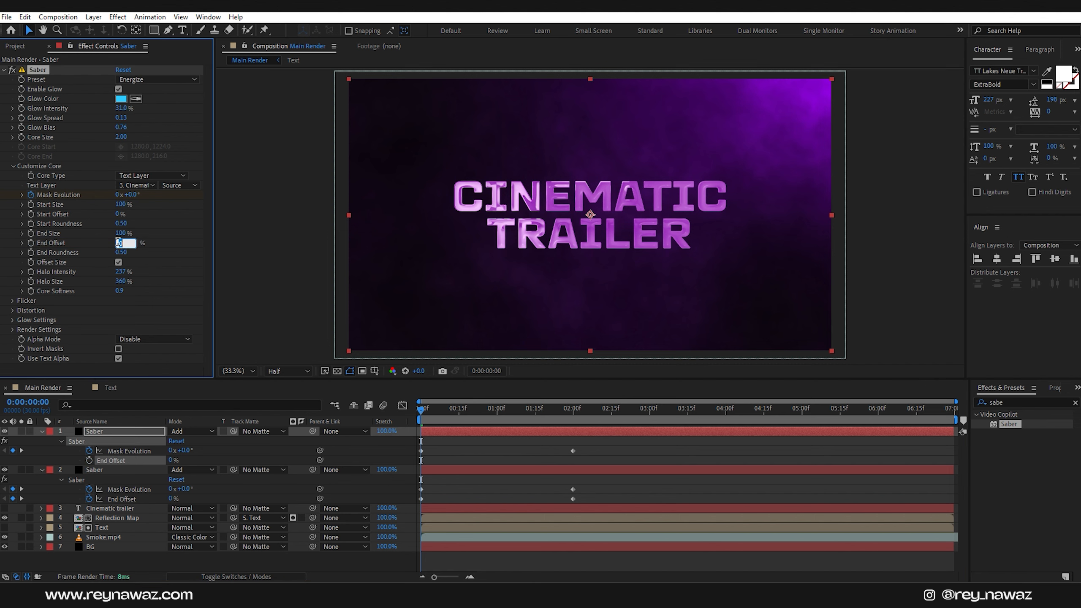
{"action": "type", "text": "50"}
{"action": "key", "text": "Return"}
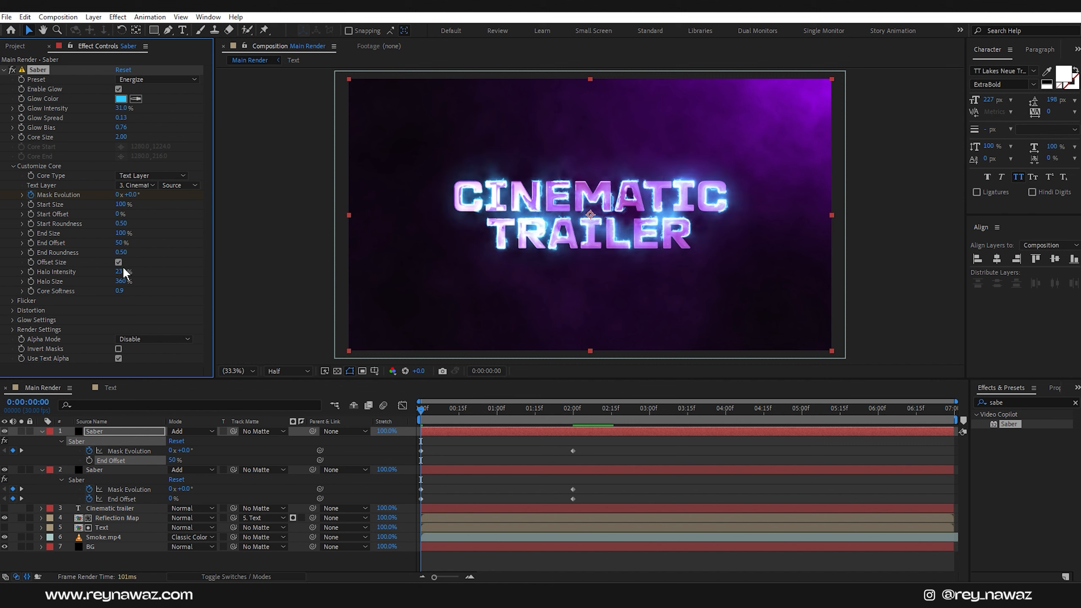
- Animate the blue Saber layer's Start Offset from 50% at 0:00:00:00 to 100% at 0:00:02:00
{"action": "left_click", "coordinate": [118, 214]}
{"action": "type", "text": "50"}
{"action": "key", "text": "Return"}
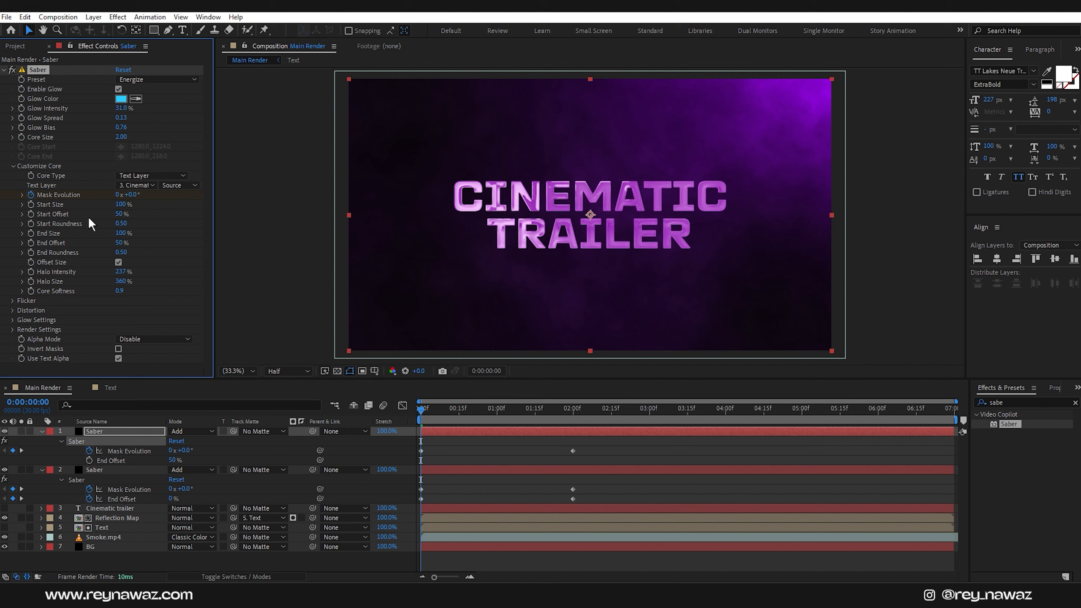
{"action": "left_click", "coordinate": [31, 214]}
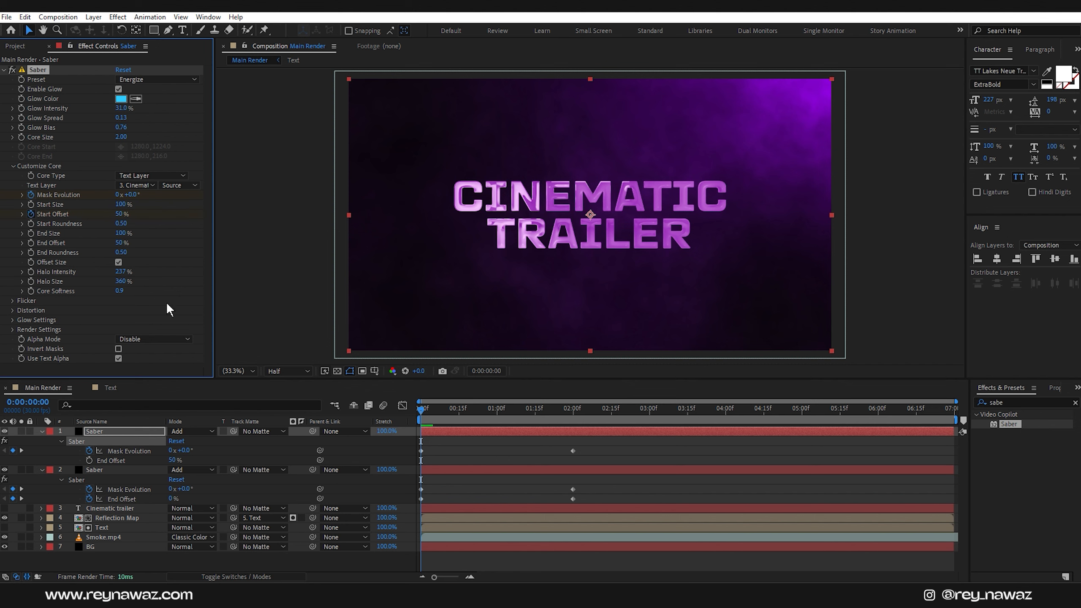
{"action": "left_click", "coordinate": [573, 408]}
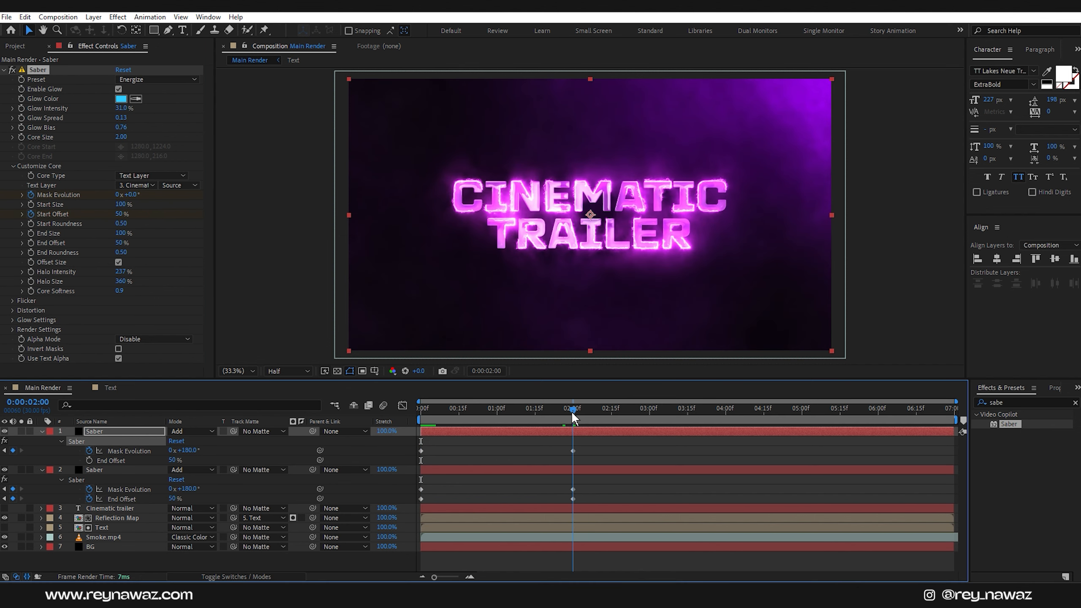
{"action": "left_click", "coordinate": [121, 214]}
{"action": "type", "text": "10"}
{"action": "key", "text": "Return"}
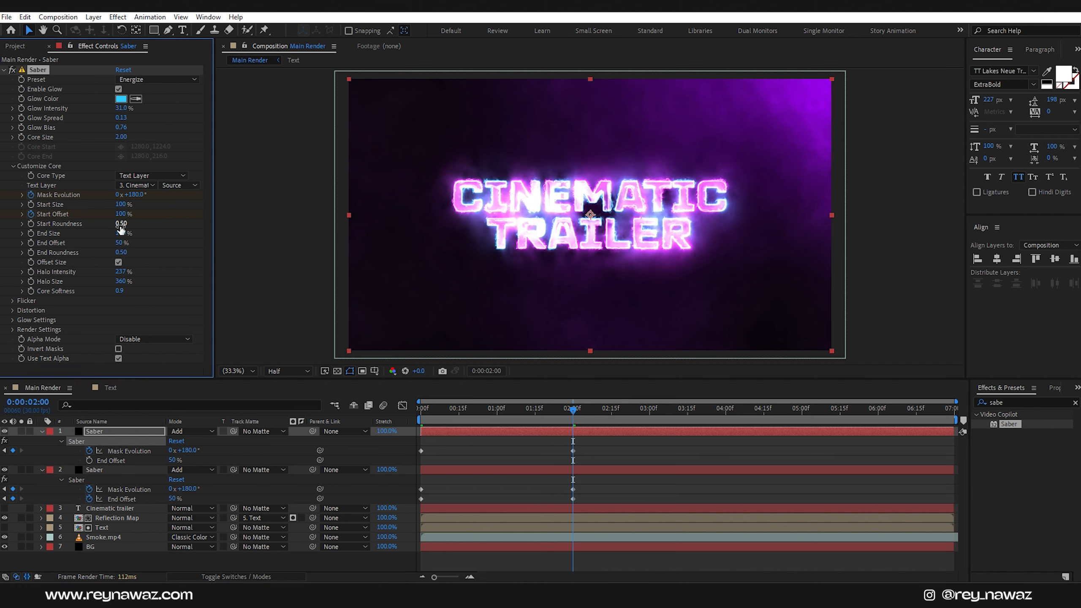
- Add an Opacity keyframe of 100% to both Saber layers at 0:00:01:15
{"action": "left_click_drag", "start_coordinate": [414, 412], "coordinate": [505, 415]}
{"action": "mouse_move", "coordinate": [529, 421]}
{"action": "left_mouse_down"}
{"action": "mouse_move", "coordinate": [550, 420]}
{"action": "mouse_move", "coordinate": [536, 428]}
{"action": "left_mouse_up"}
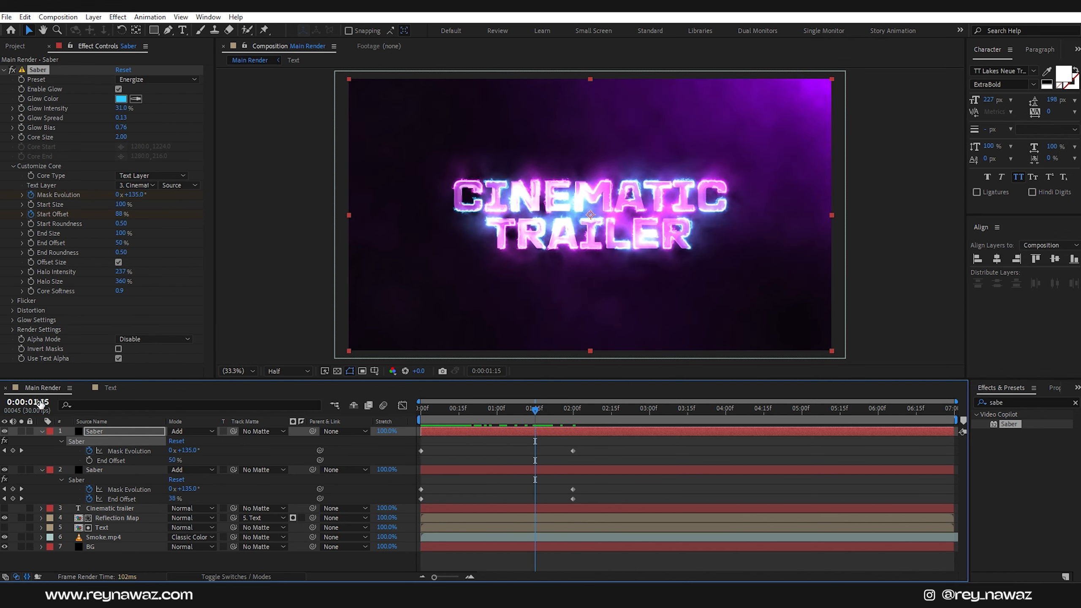
{"action": "left_click", "coordinate": [144, 433]}
{"action": "left_click", "coordinate": [146, 468], "text": "ctrl"}
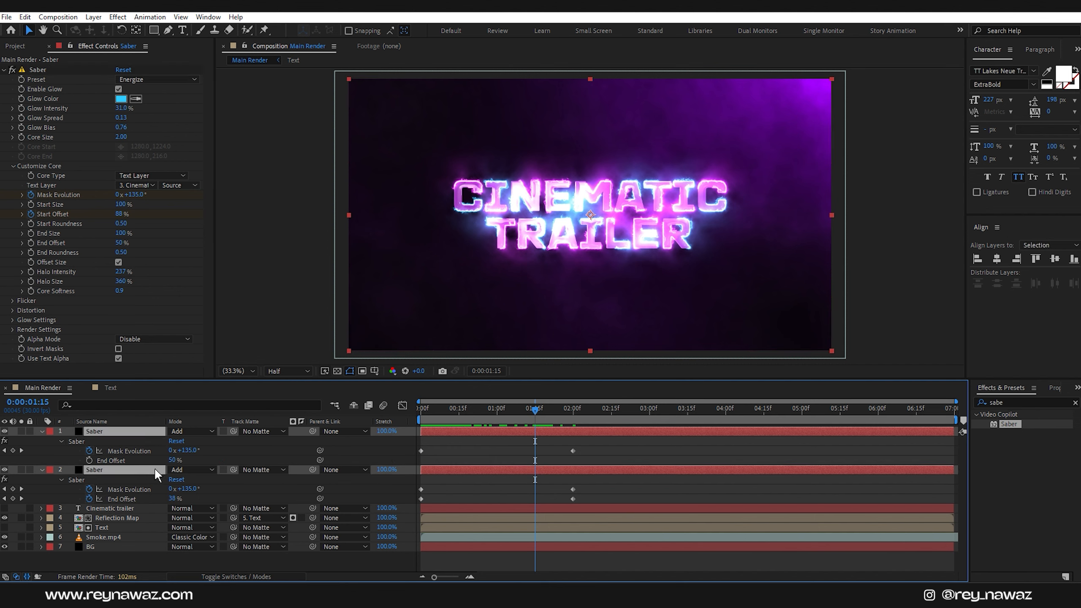
{"action": "key", "text": "shift+t"}
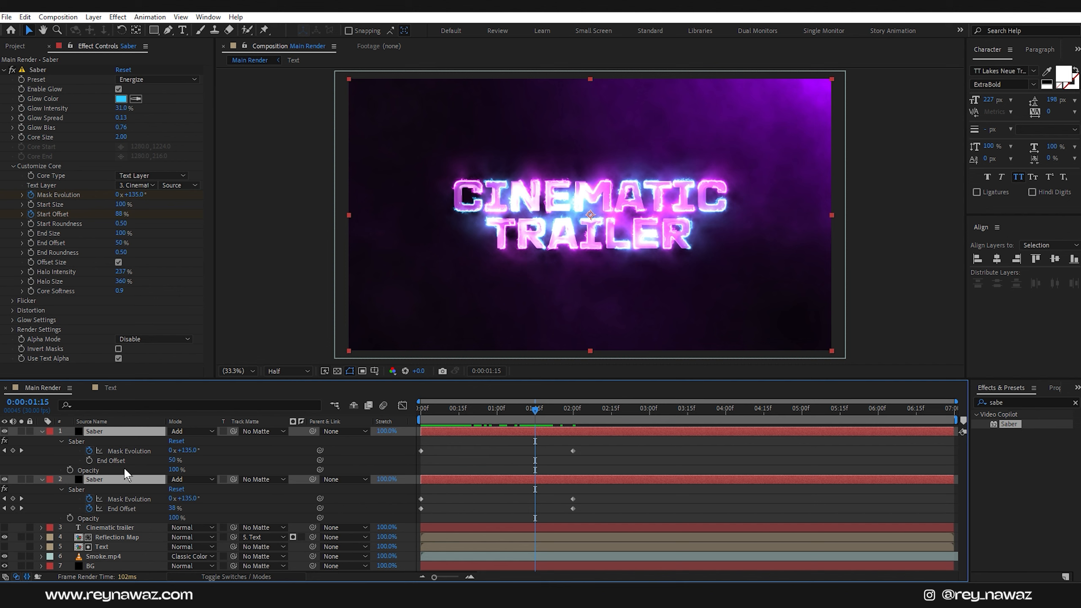
{"action": "left_click", "coordinate": [70, 469]}
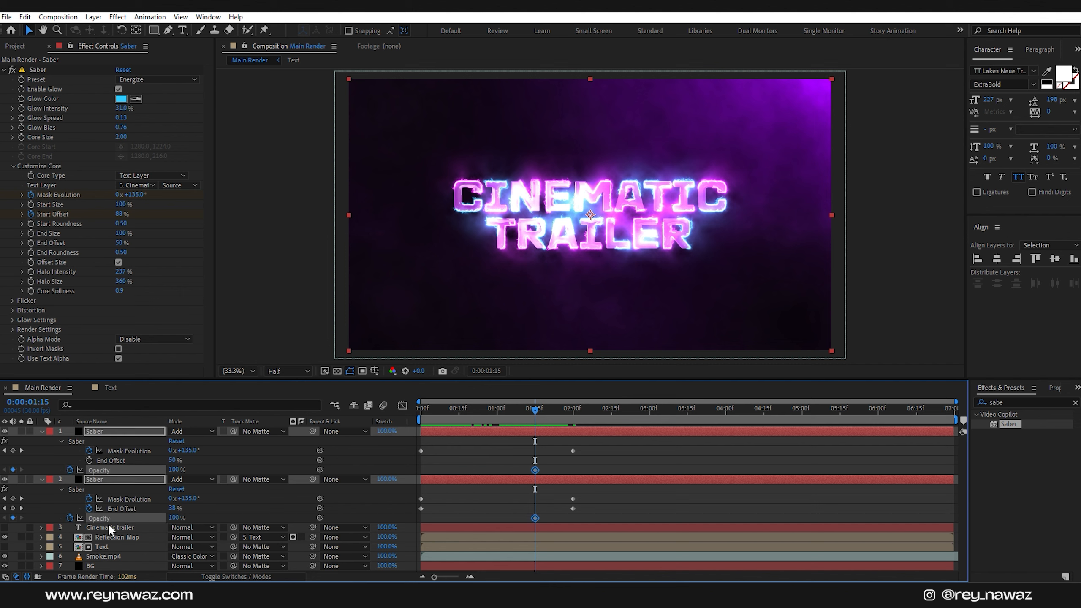
- Fade both Saber layers to 1% opacity at 0:00:02:00, collapse their properties, and return to the first frame with nothing selected
{"action": "left_click", "coordinate": [569, 409]}
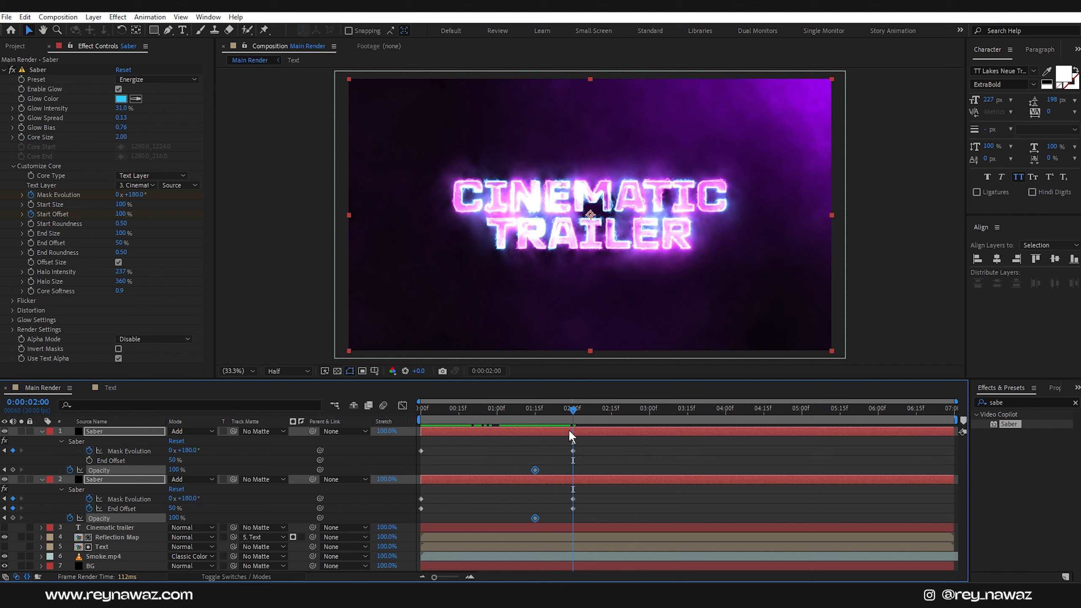
{"action": "left_click_drag", "start_coordinate": [176, 519], "coordinate": [2, 516]}
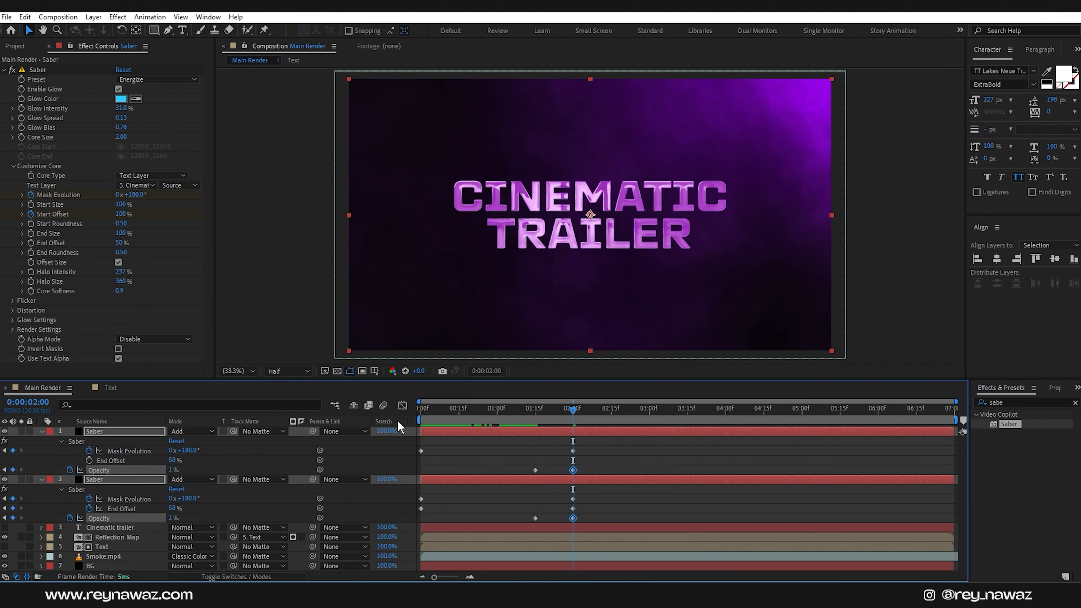
{"action": "key", "text": "u"}
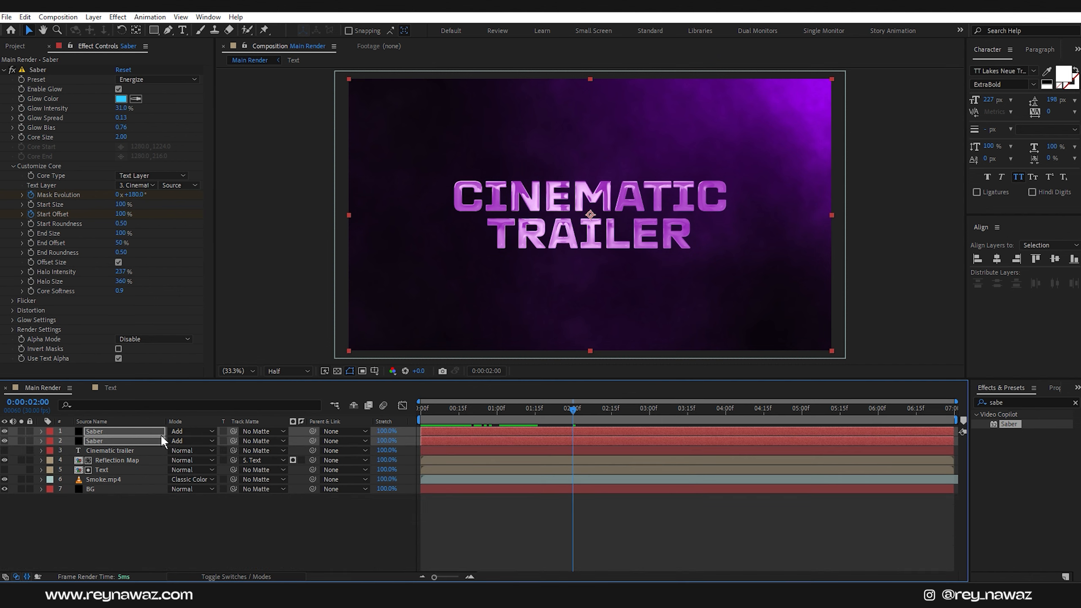
{"action": "left_click_drag", "start_coordinate": [562, 409], "coordinate": [391, 417]}
{"action": "key", "text": "F2"}
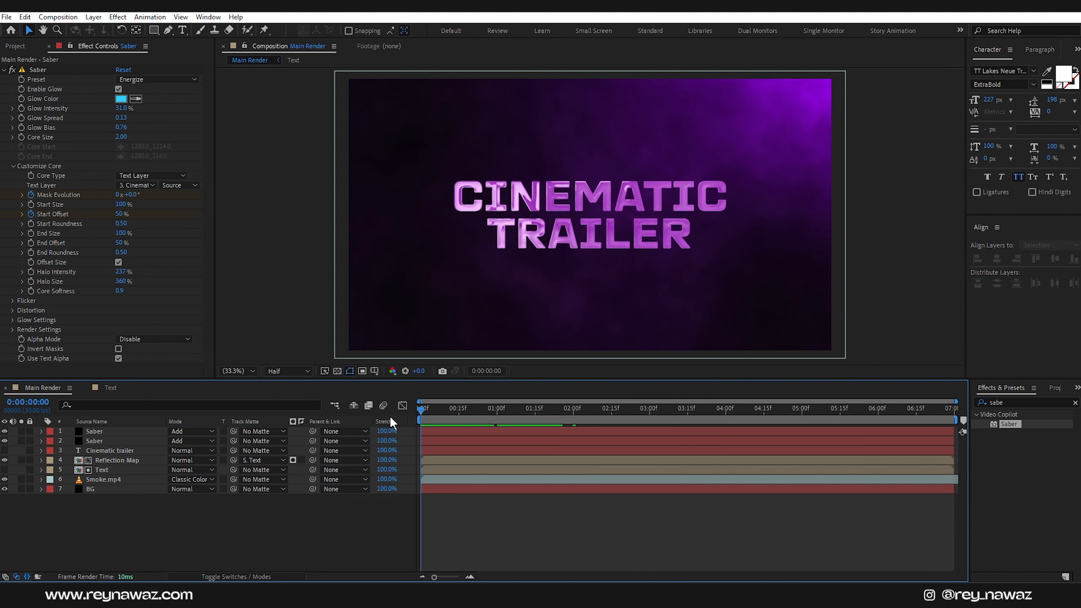
- Add Particles.mp4 as the top layer of the Main Render composition and scale it to 144%
{"action": "left_click", "coordinate": [281, 575]}
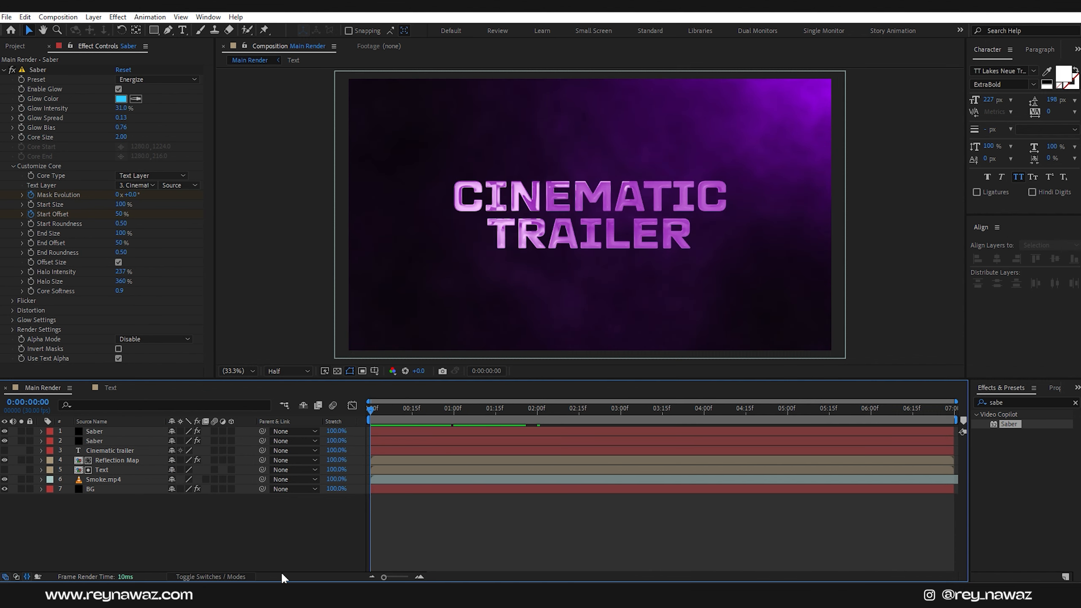
{"action": "left_click", "coordinate": [14, 46]}
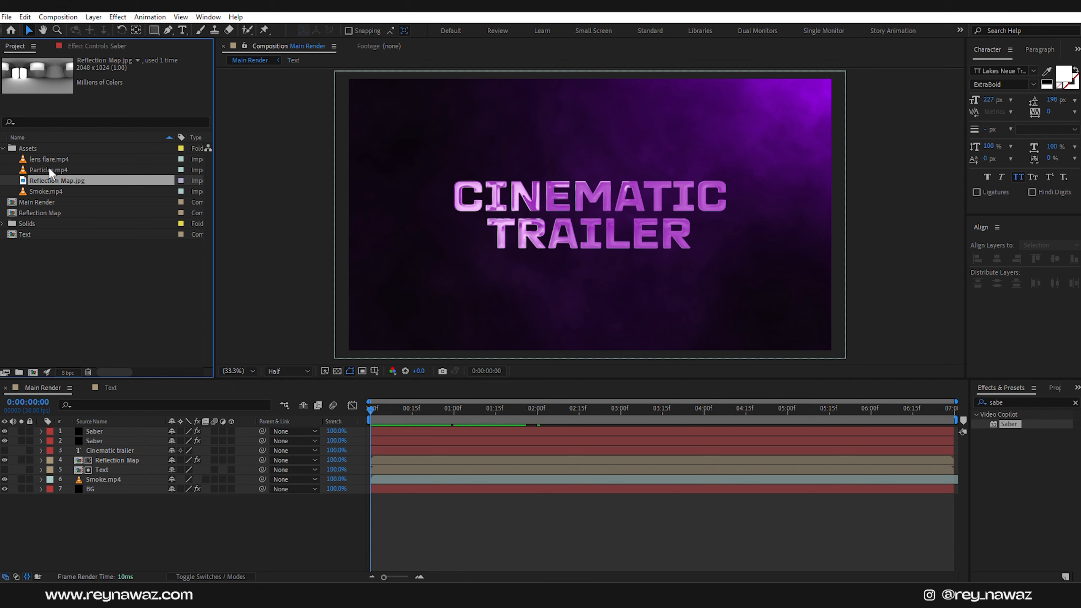
{"action": "left_click_drag", "start_coordinate": [49, 168], "coordinate": [98, 429]}
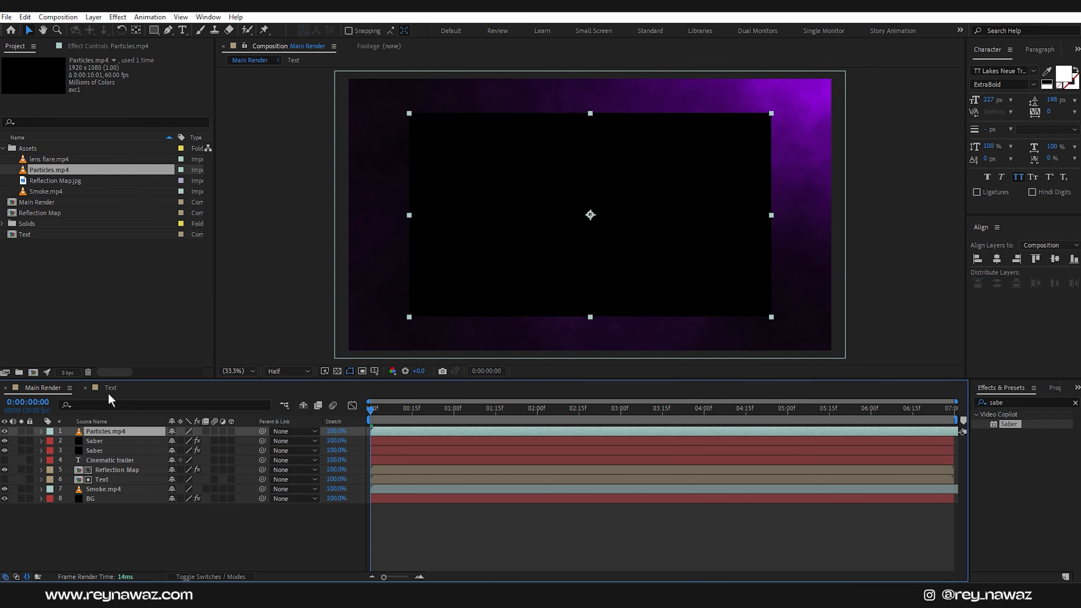
{"action": "key", "text": "s"}
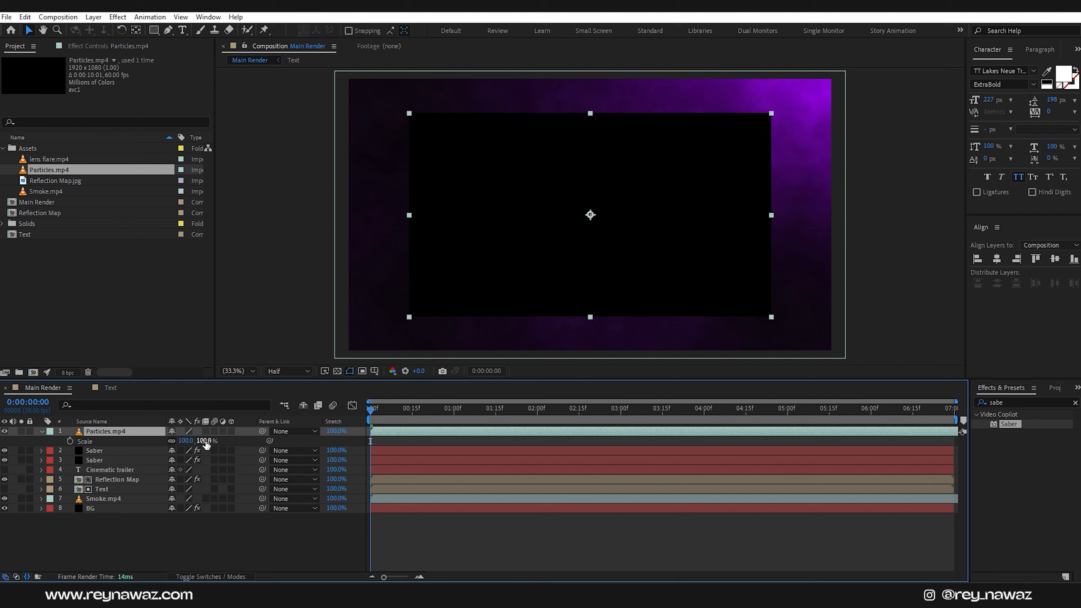
{"action": "left_click_drag", "start_coordinate": [203, 441], "coordinate": [229, 442]}
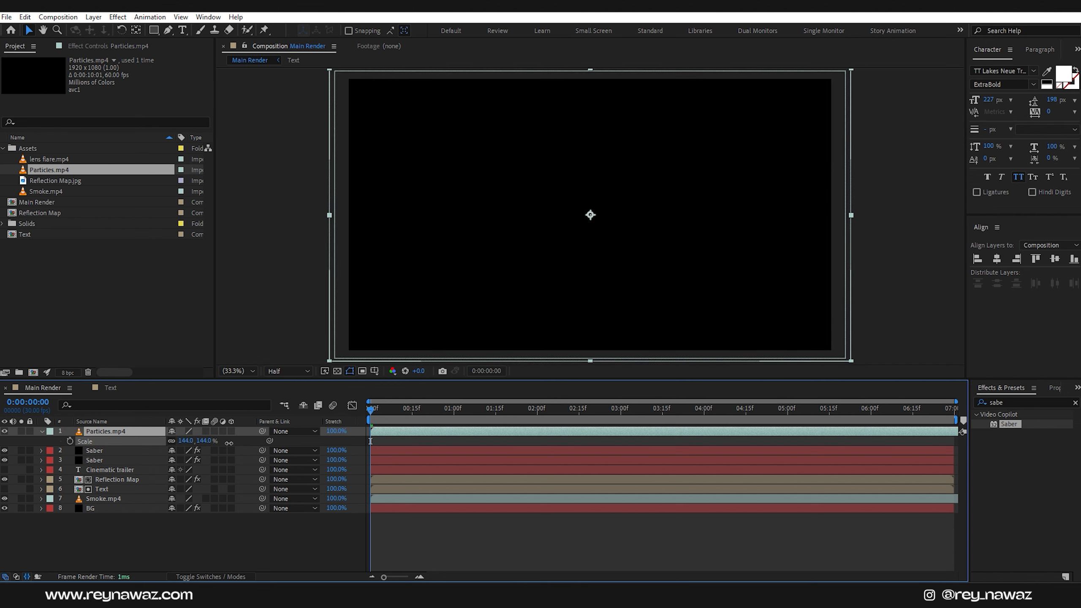
- Go to 0:00:01:28 and set the Particles layer's blending mode to Classic Color Dodge
{"action": "left_click_drag", "start_coordinate": [406, 408], "coordinate": [534, 446]}
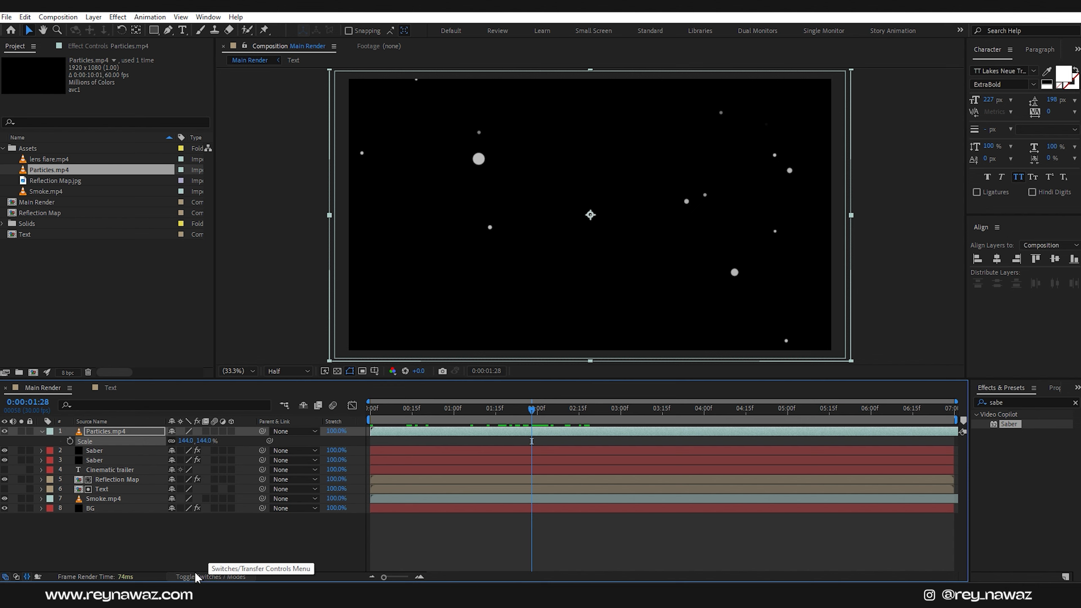
{"action": "left_click", "coordinate": [193, 577]}
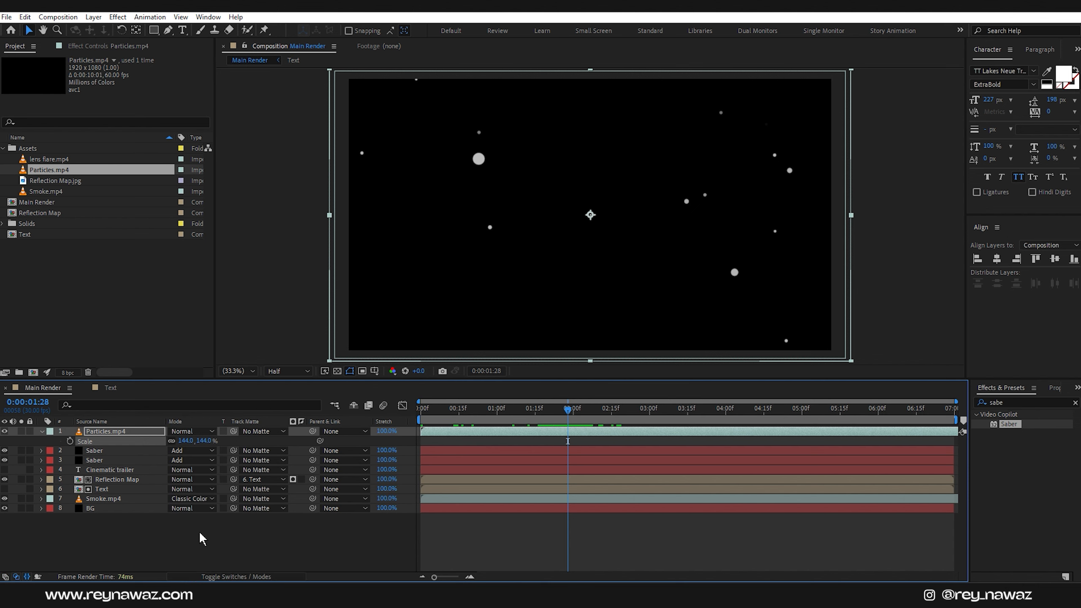
{"action": "left_click", "coordinate": [187, 430]}
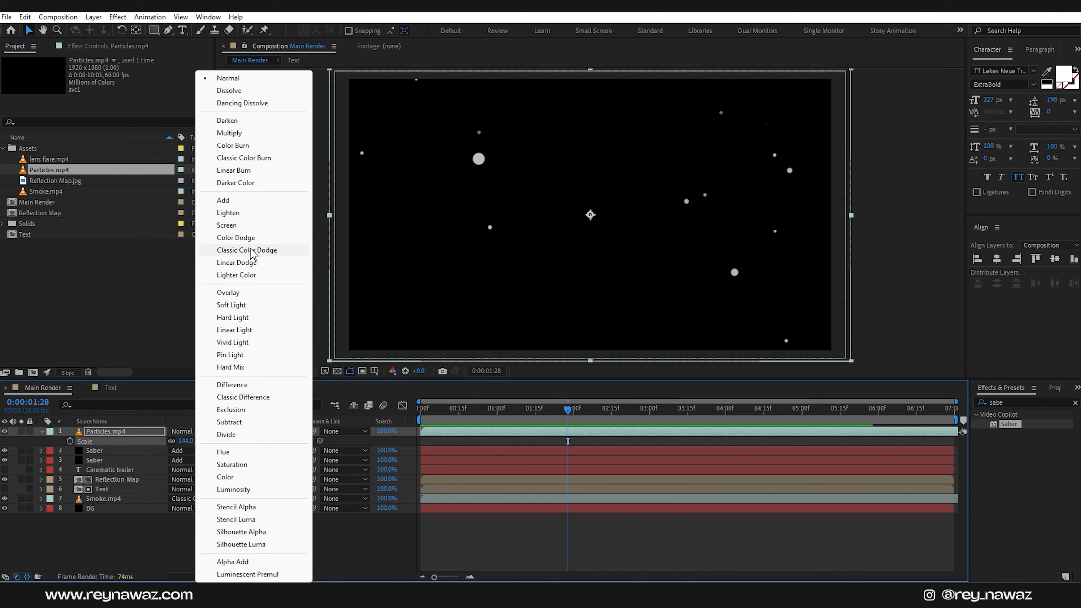
{"action": "left_click", "coordinate": [247, 250]}
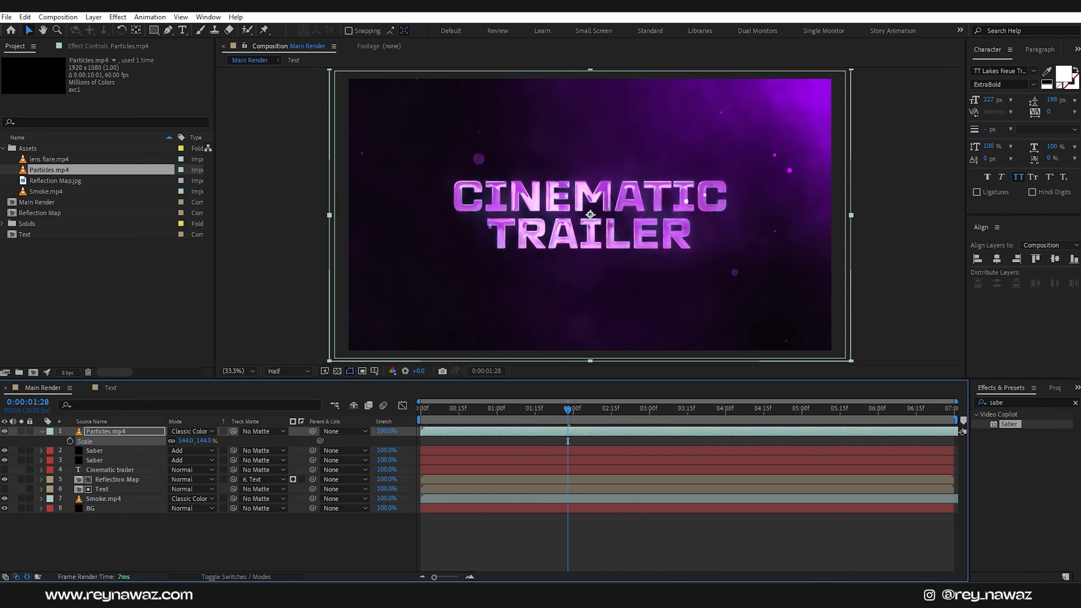
- Apply Gaussian Blur to the Particles layer with a Blurriness of 8
{"action": "left_click", "coordinate": [1025, 402]}
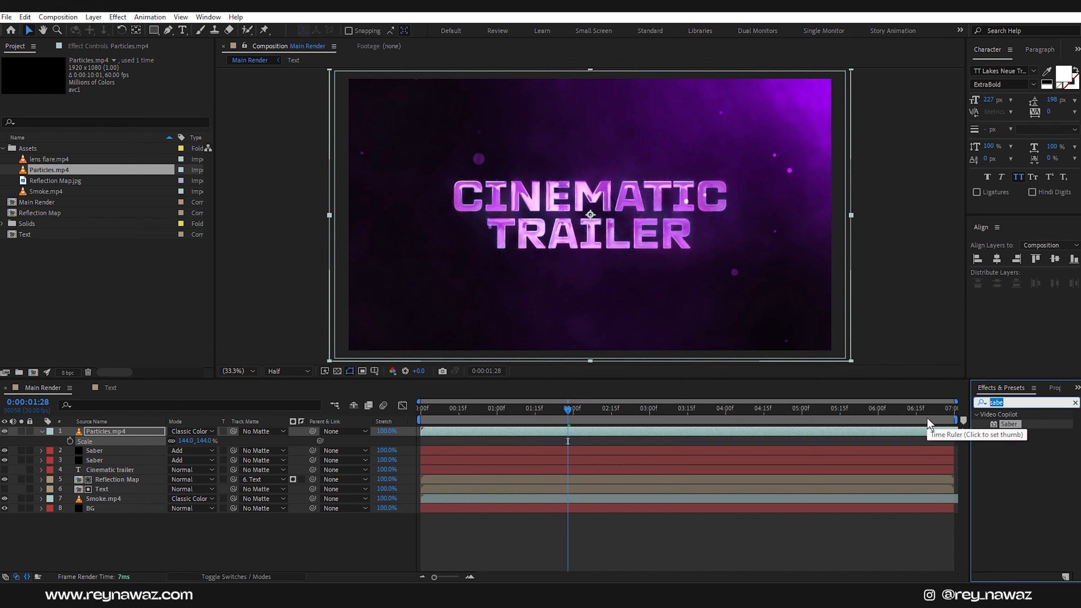
{"action": "type", "text": "gau"}
{"action": "left_click_drag", "start_coordinate": [1030, 423], "coordinate": [126, 429]}
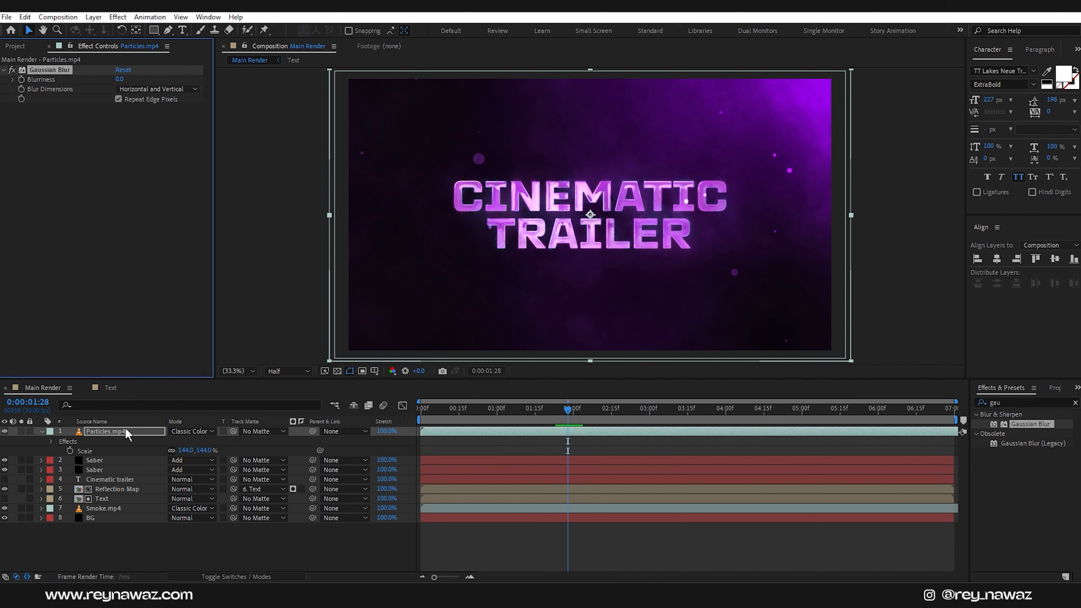
{"action": "left_click", "coordinate": [120, 80]}
{"action": "type", "text": "8"}
{"action": "key", "text": "Return"}
- Add lens flare.mp4 above the Particles layer and enlarge it proportionally to cover the whole composition frame
{"action": "left_click", "coordinate": [19, 47]}
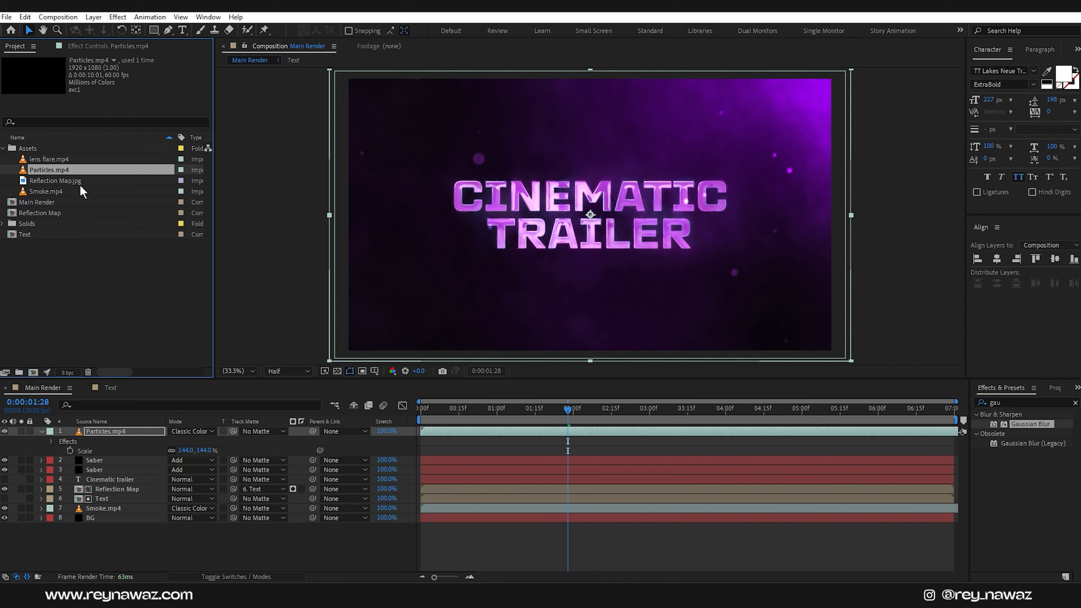
{"action": "left_click_drag", "start_coordinate": [55, 158], "coordinate": [120, 428]}
{"action": "left_click", "coordinate": [772, 215]}
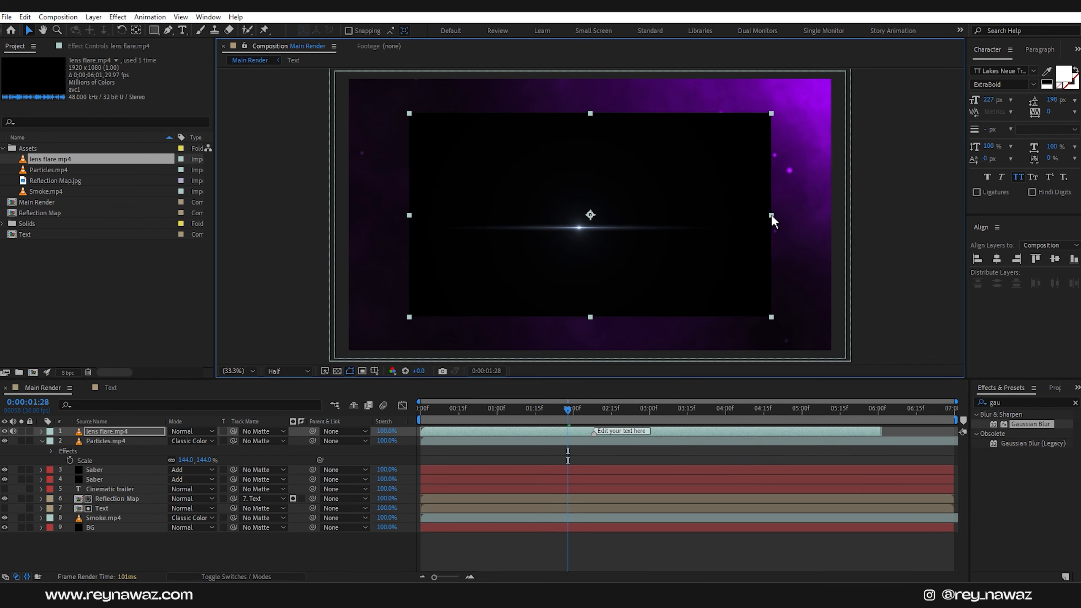
{"action": "left_click_drag", "start_coordinate": [771, 214], "coordinate": [852, 233]}
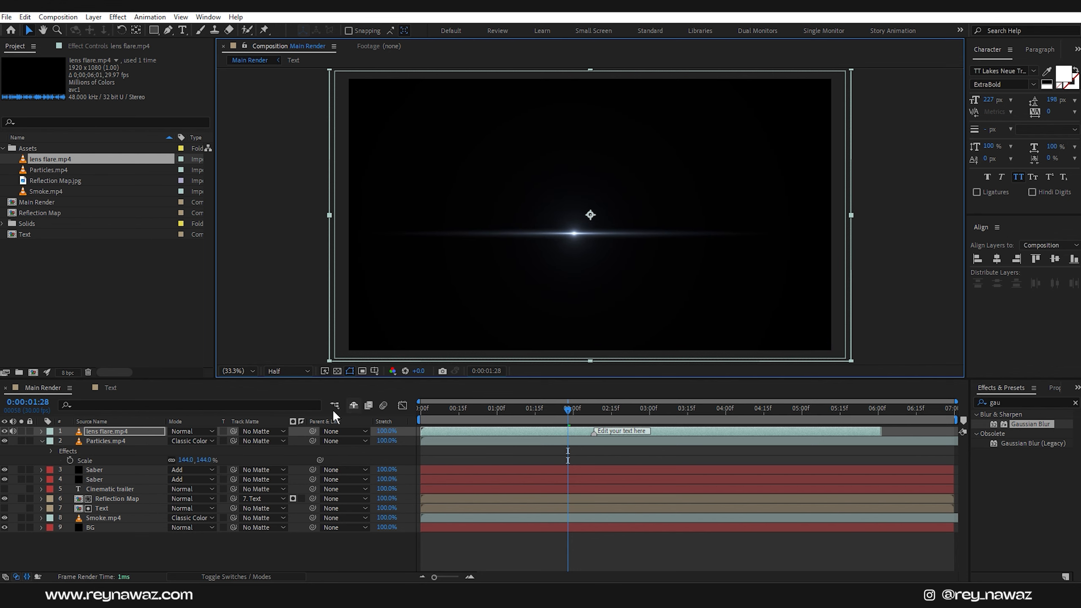
- Set the lens flare layer's blending mode to Add and move it down so the flare sits along the base of the title
{"action": "left_click", "coordinate": [211, 432]}
{"action": "left_click", "coordinate": [224, 200]}
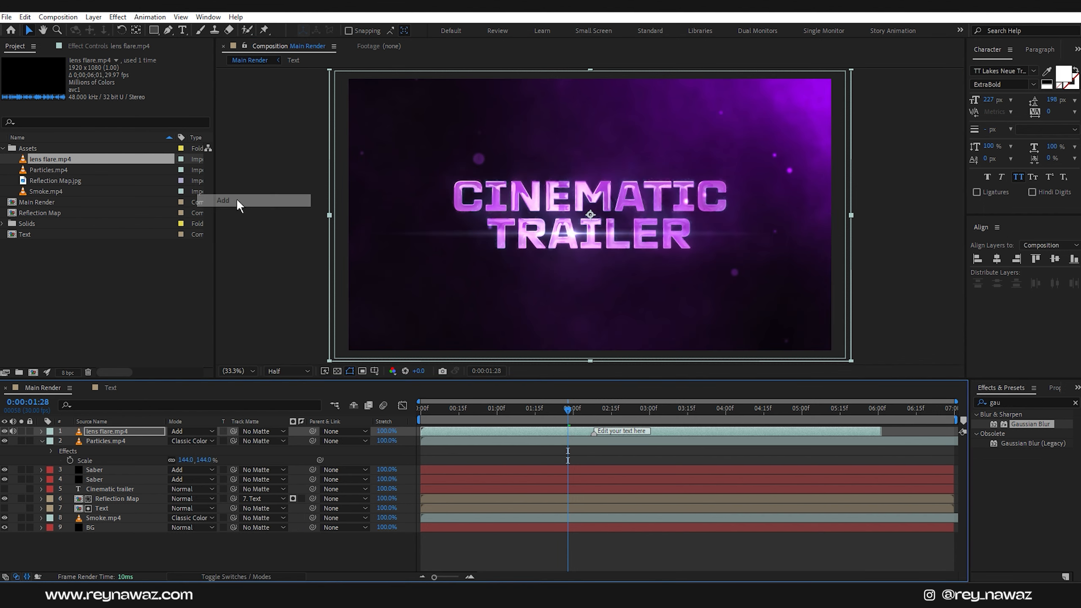
{"action": "mouse_move", "coordinate": [594, 229]}
{"action": "left_mouse_down"}
{"action": "mouse_move", "coordinate": [612, 253]}
{"action": "mouse_move", "coordinate": [629, 249]}
{"action": "left_mouse_up"}
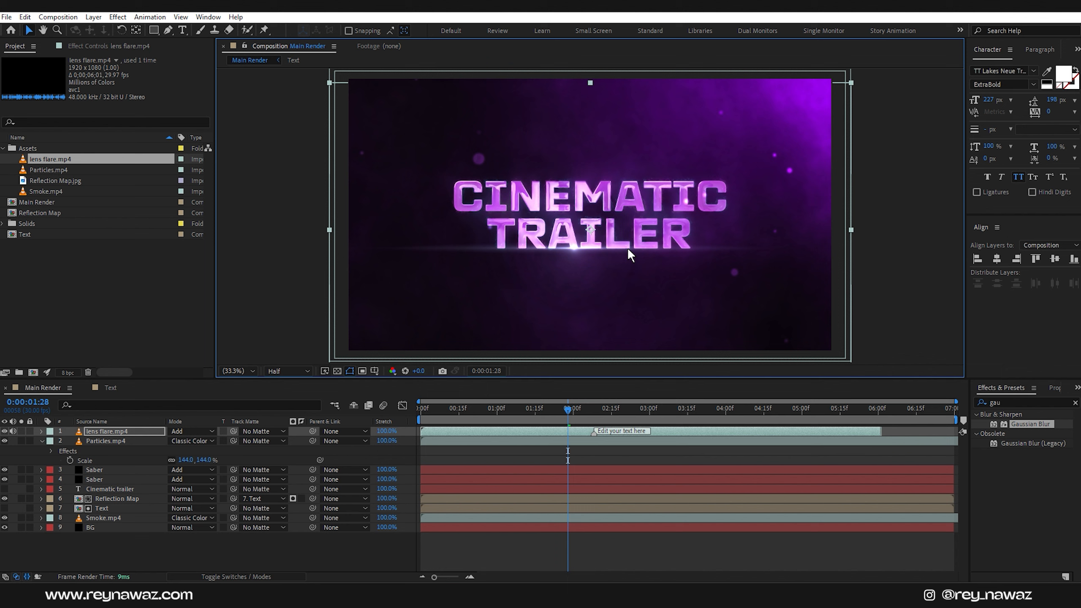
- Colorize the lens flare layer with Hue/Saturation, using hue 270° and saturation 100, and collapse the Particles layer's properties
{"action": "left_click_drag", "start_coordinate": [1010, 402], "coordinate": [979, 401]}
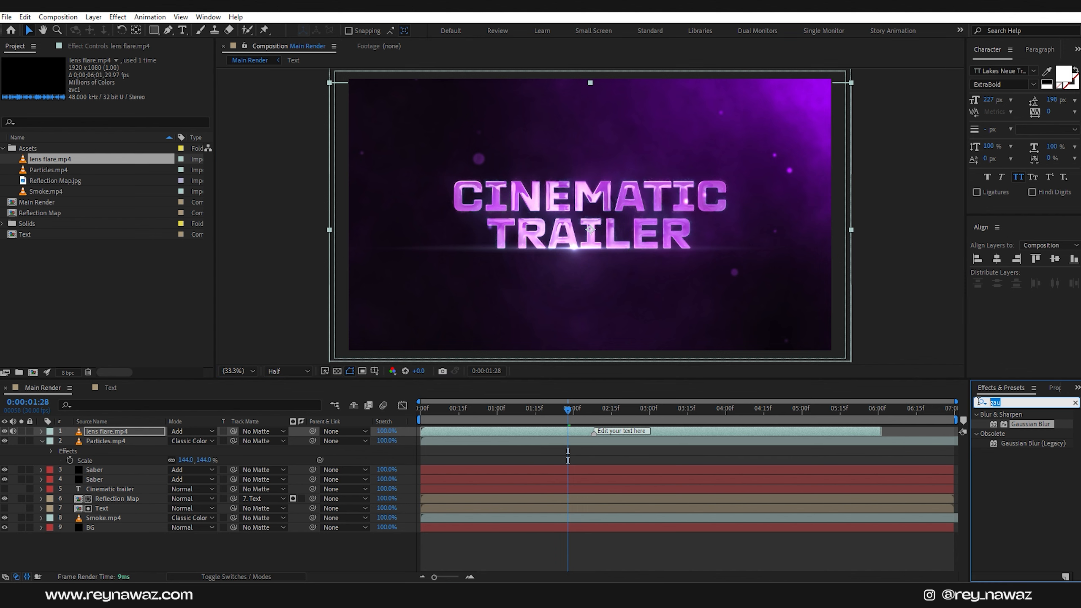
{"action": "type", "text": "hue"}
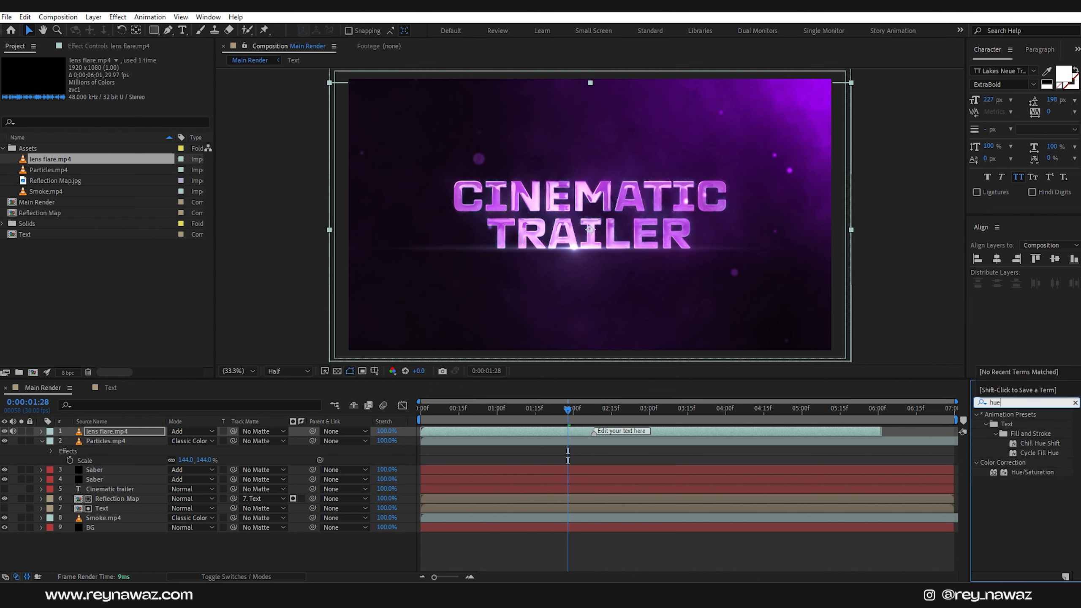
{"action": "left_click_drag", "start_coordinate": [1032, 472], "coordinate": [114, 427]}
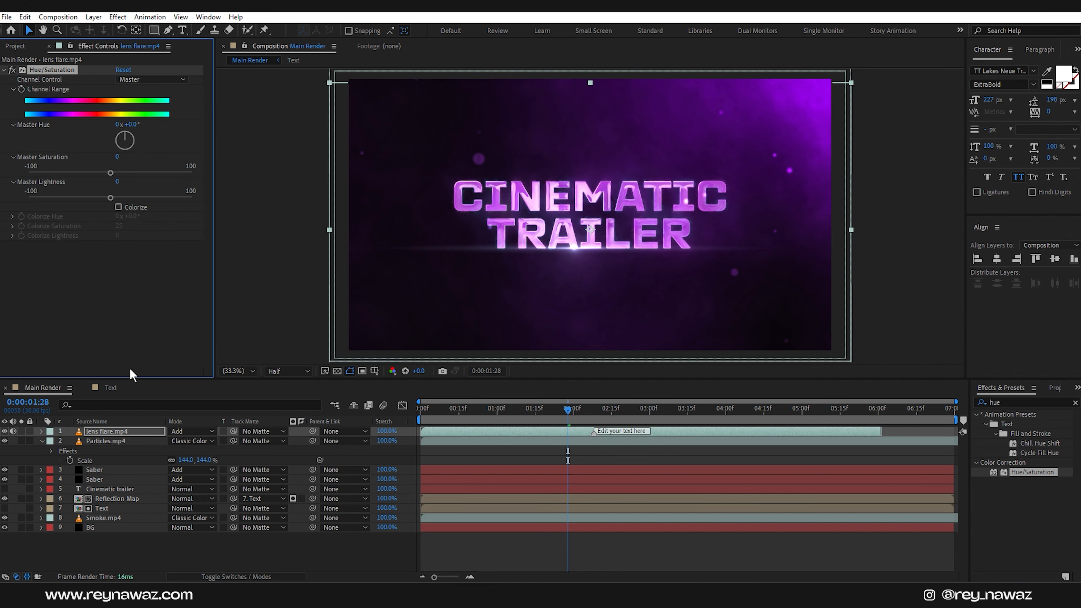
{"action": "left_click", "coordinate": [118, 207]}
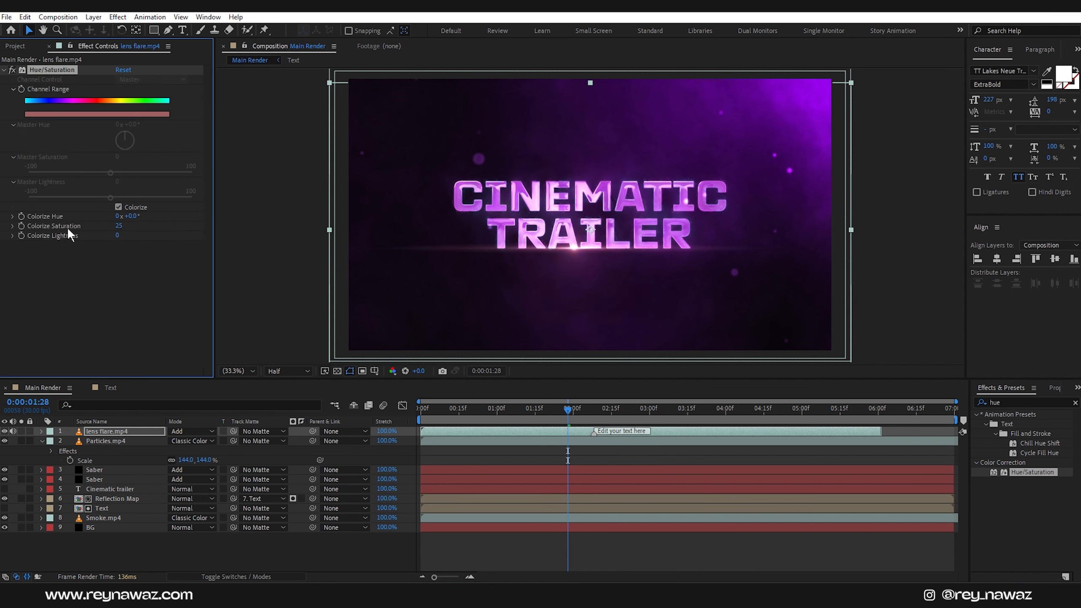
{"action": "left_click_drag", "start_coordinate": [118, 233], "coordinate": [245, 242]}
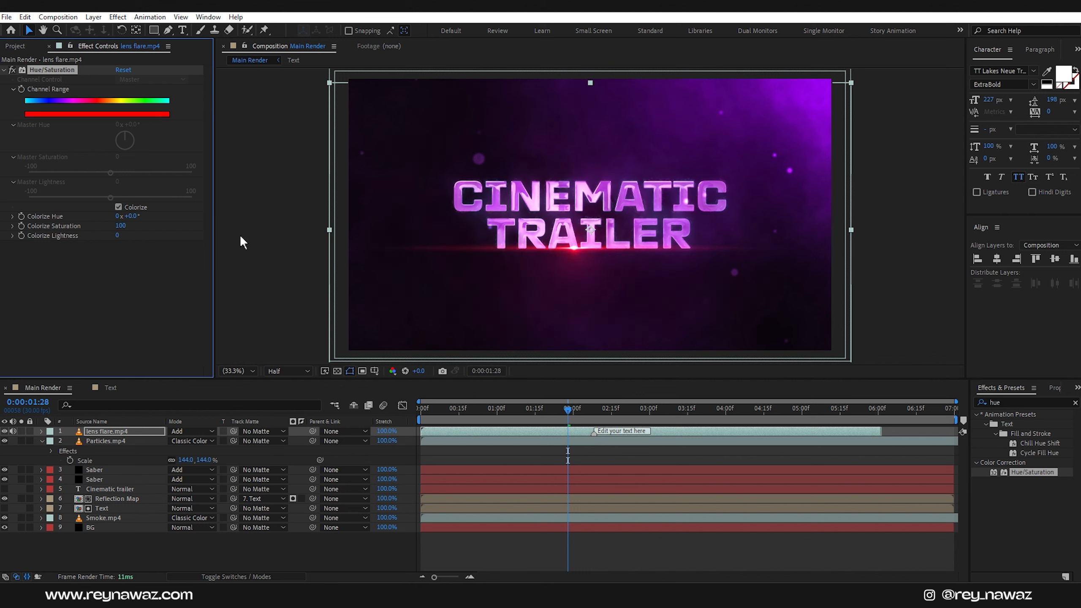
{"action": "left_click_drag", "start_coordinate": [134, 217], "coordinate": [284, 221]}
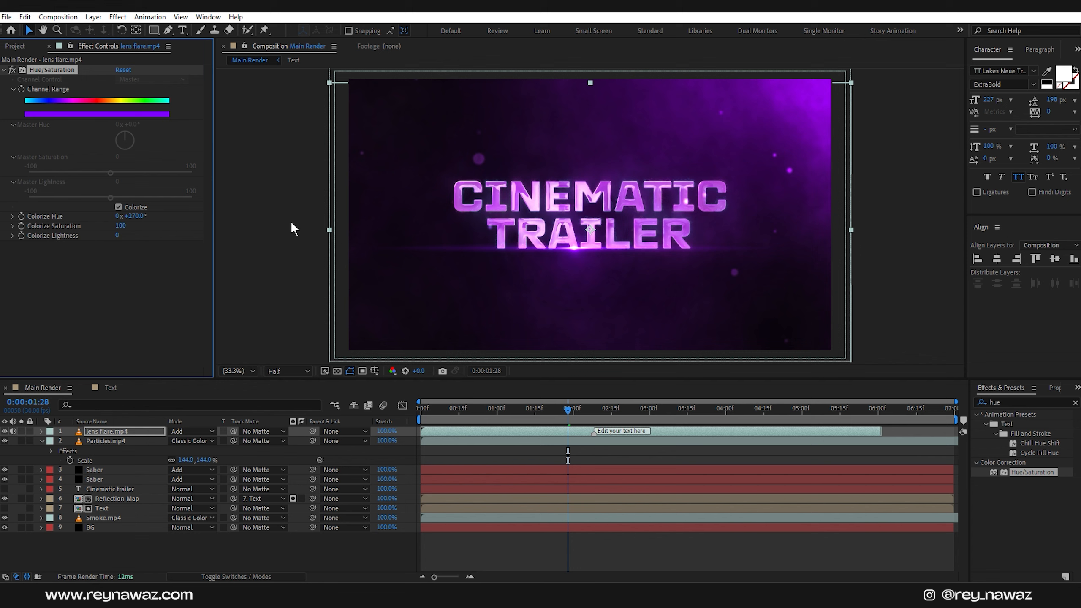
{"action": "left_click", "coordinate": [268, 552]}
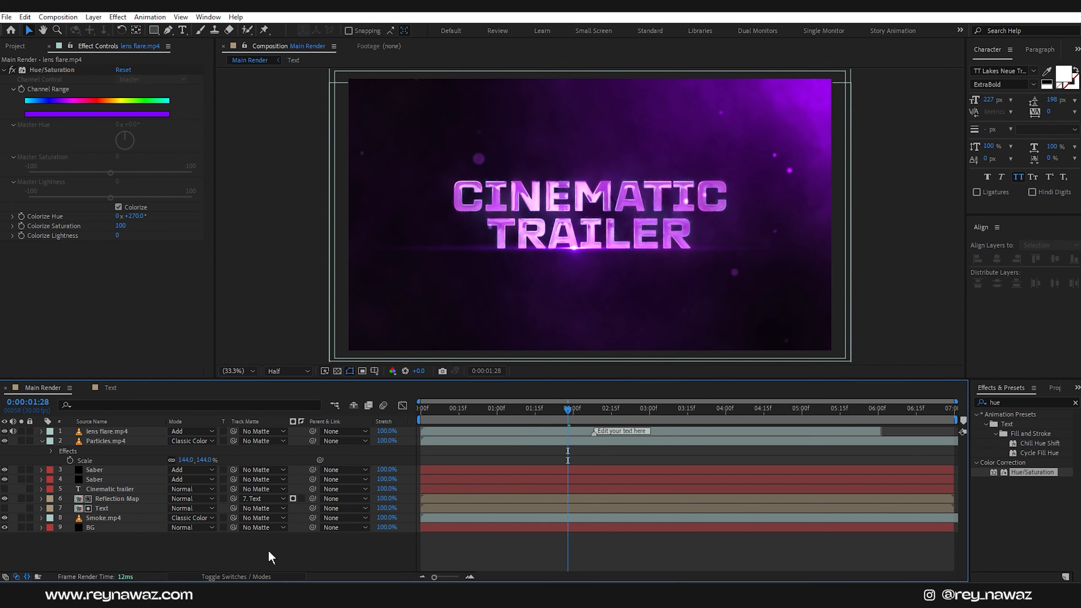
{"action": "left_click", "coordinate": [41, 441]}
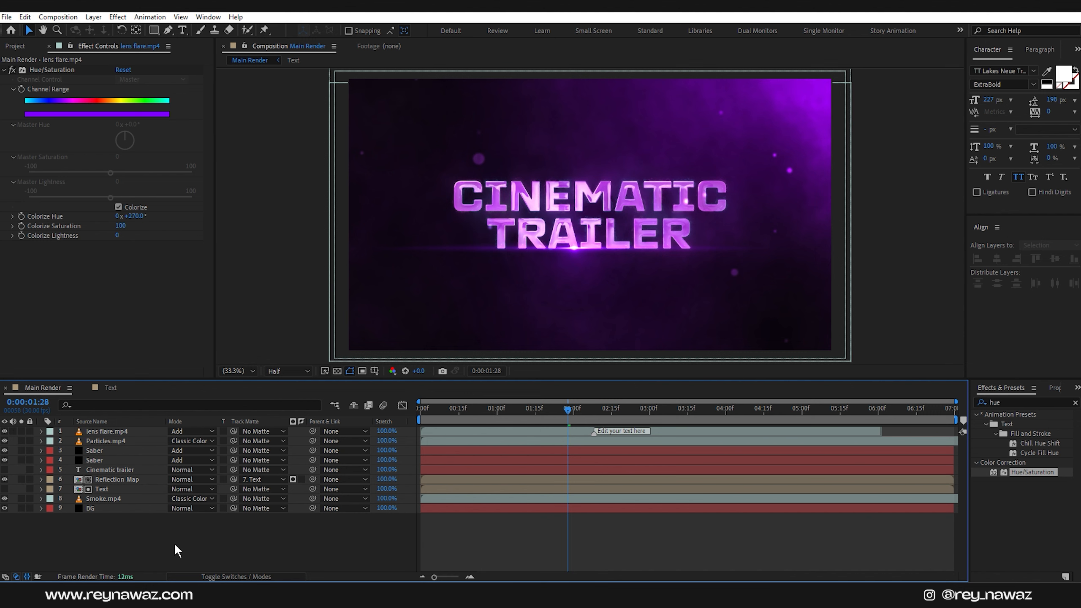
- Make all nine layers 3D and add a two-node camera with the default settings
{"action": "left_click", "coordinate": [257, 575]}
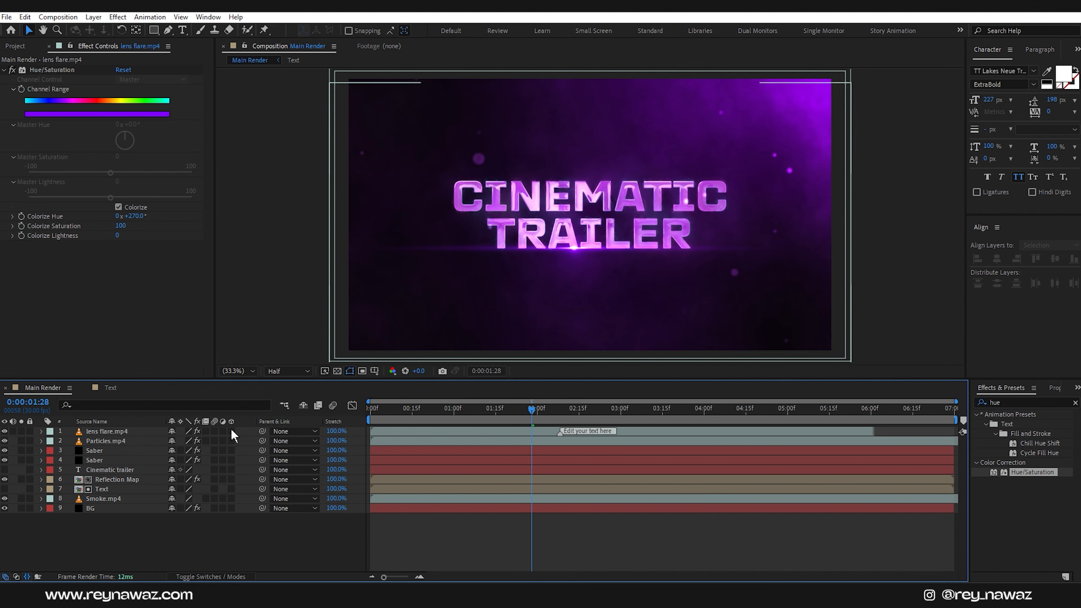
{"action": "left_click_drag", "start_coordinate": [230, 430], "coordinate": [229, 523]}
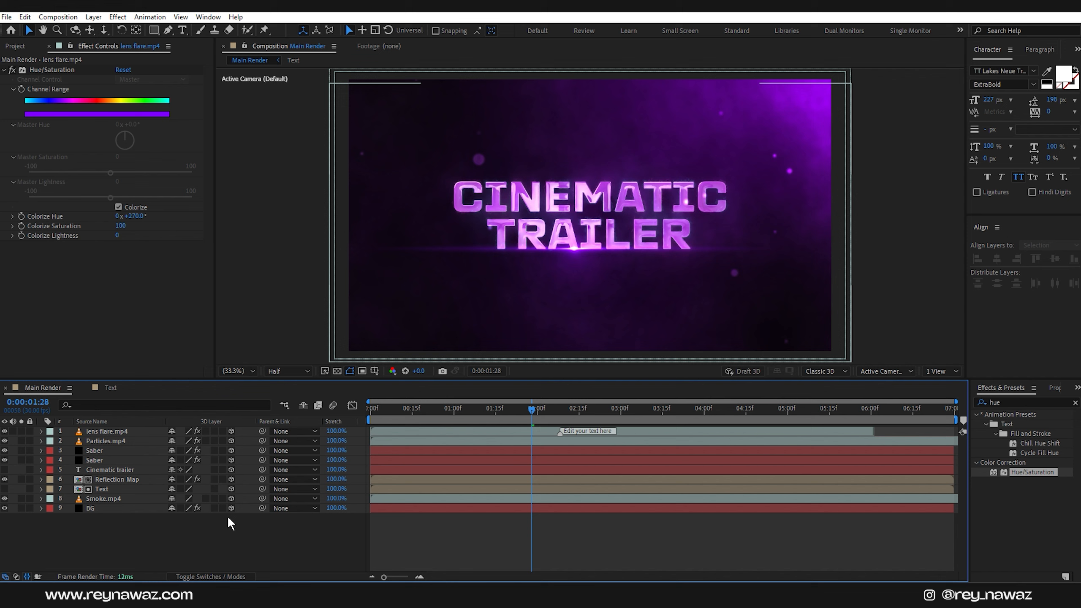
{"action": "right_click", "coordinate": [206, 533]}
{"action": "mouse_move", "coordinate": [244, 386]}
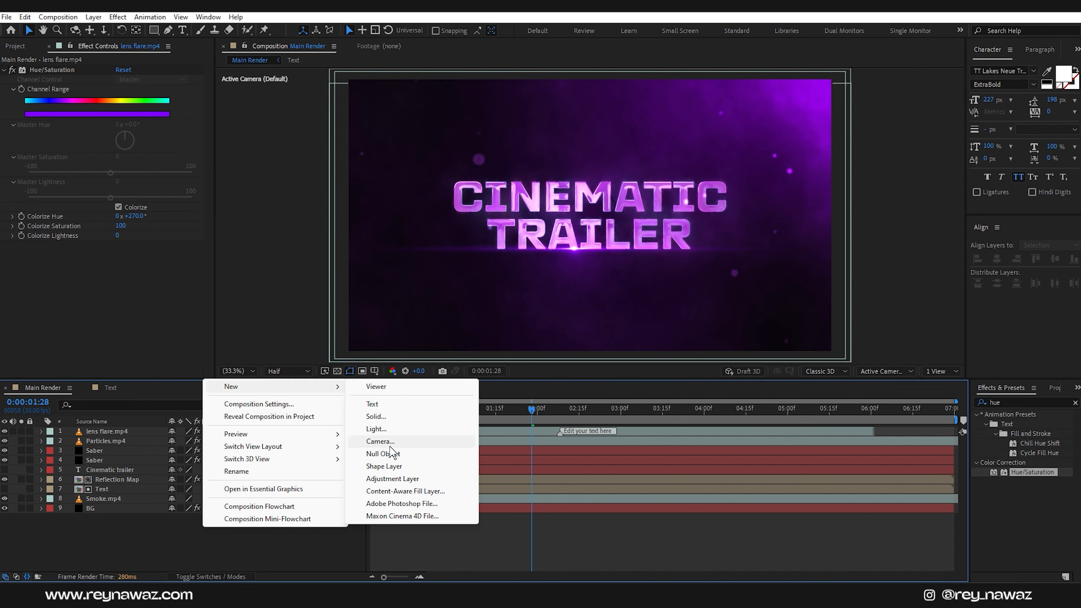
{"action": "left_click", "coordinate": [380, 442]}
{"action": "left_click", "coordinate": [662, 417]}
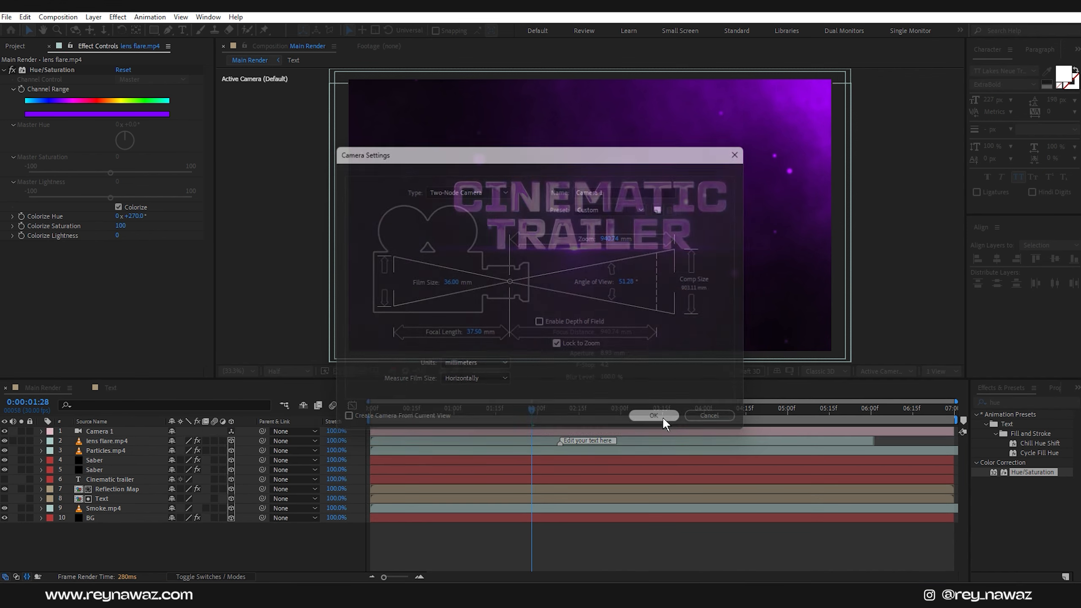
- Add a null object with its anchor point at its own centre and align it to the composition's centre horizontally and vertically
{"action": "right_click", "coordinate": [200, 553]}
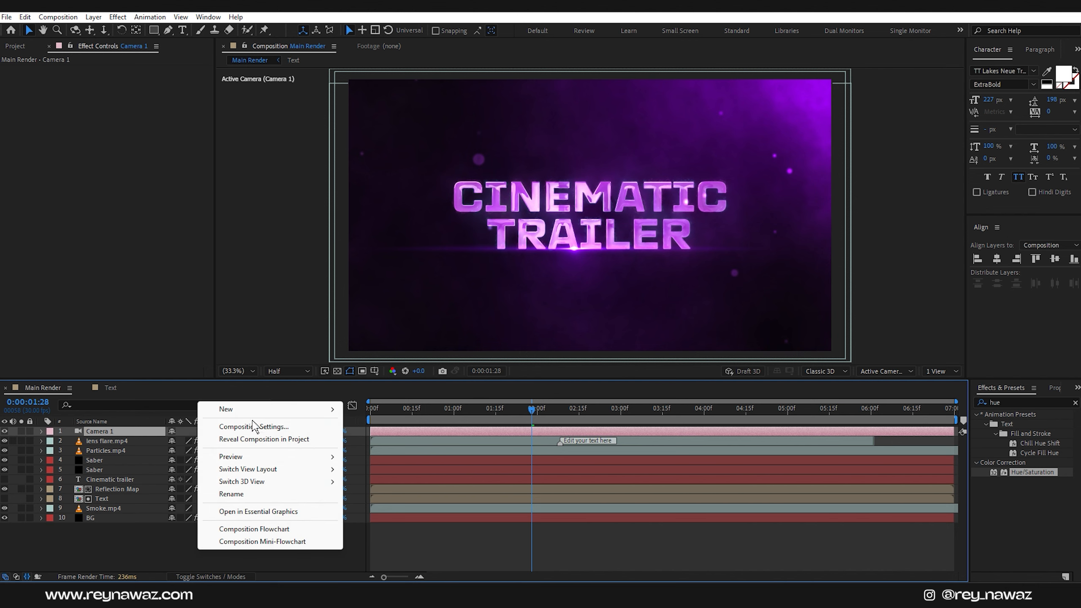
{"action": "mouse_move", "coordinate": [229, 408]}
{"action": "left_click", "coordinate": [383, 480]}
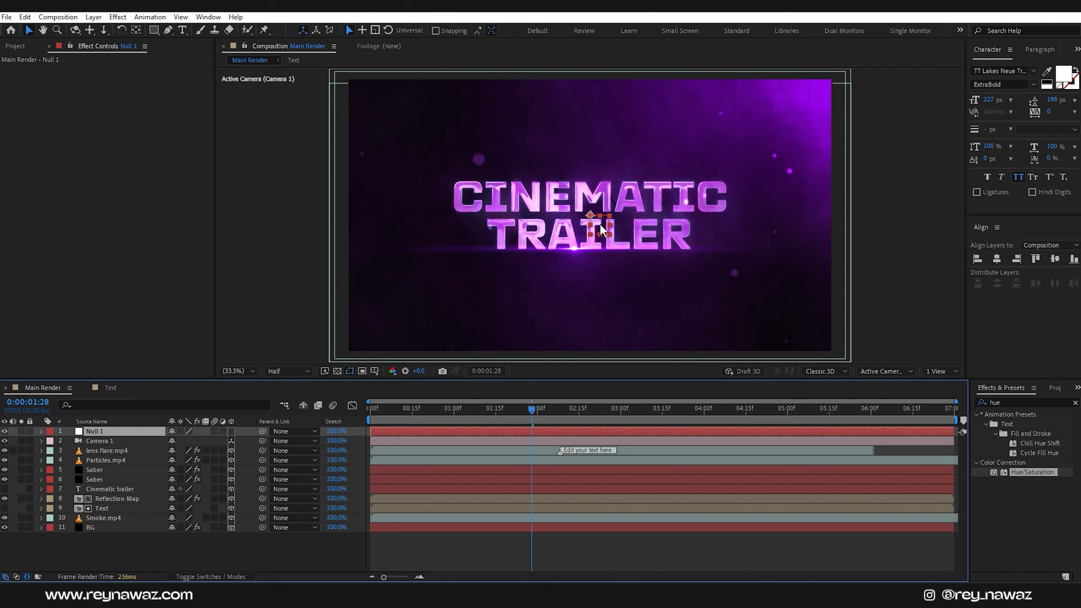
{"action": "left_click", "coordinate": [136, 32]}
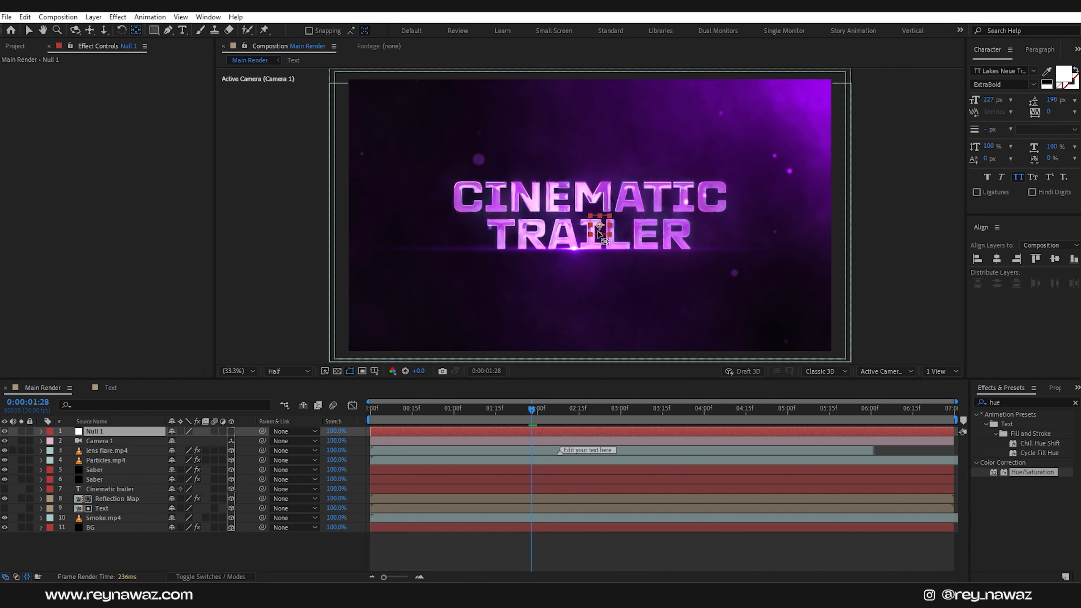
{"action": "left_click", "coordinate": [996, 259]}
{"action": "left_click", "coordinate": [1055, 258]}
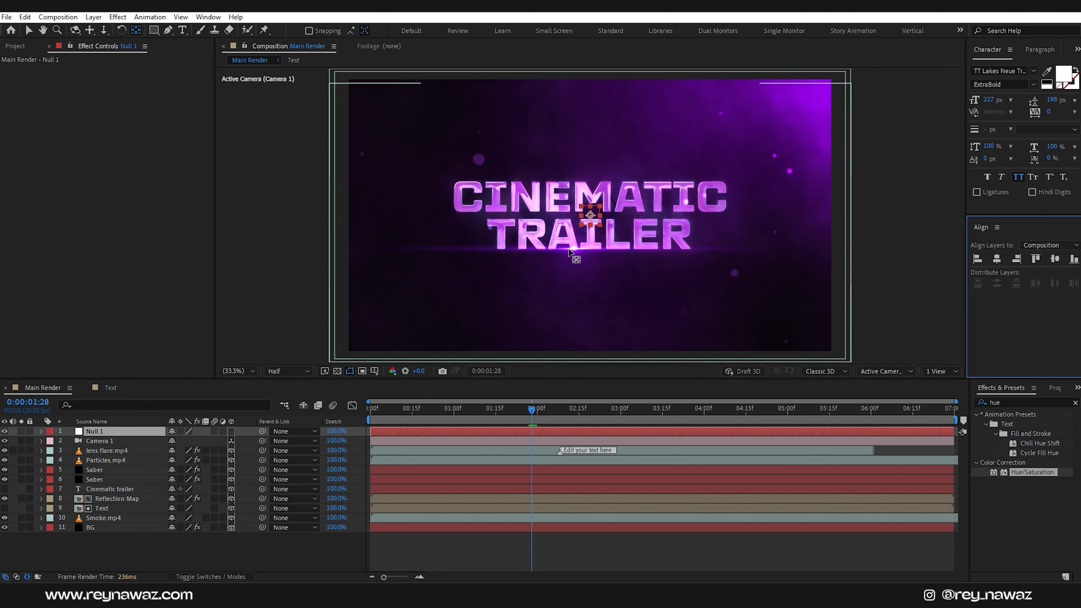
- Make the null a 3D layer and rename it Cam Ctrl
{"action": "left_click", "coordinate": [150, 431]}
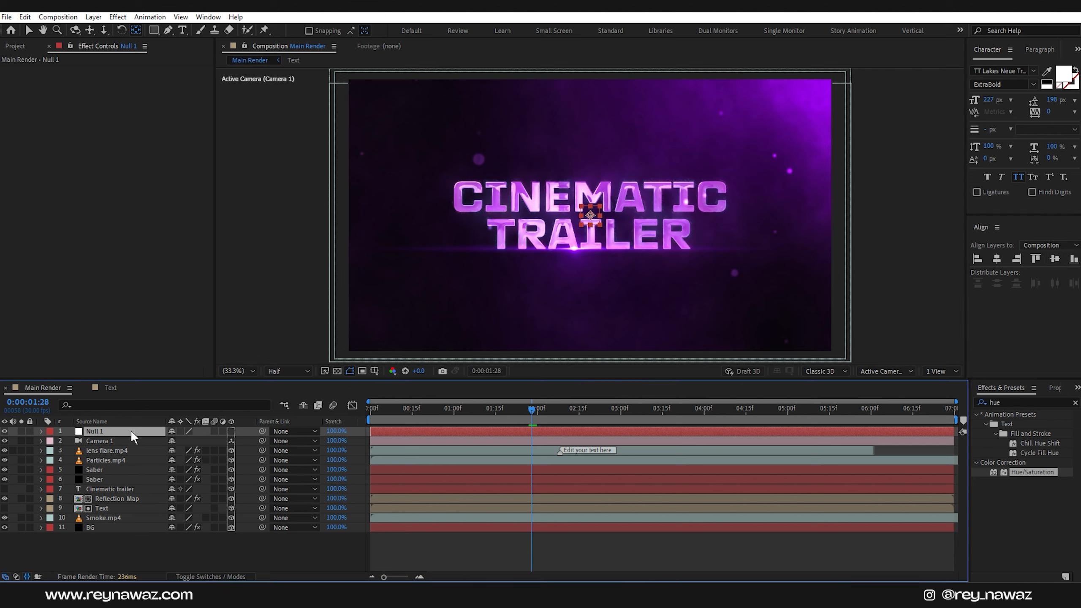
{"action": "left_click", "coordinate": [231, 431]}
{"action": "key", "text": "Return"}
{"action": "type", "text": "Cam"}
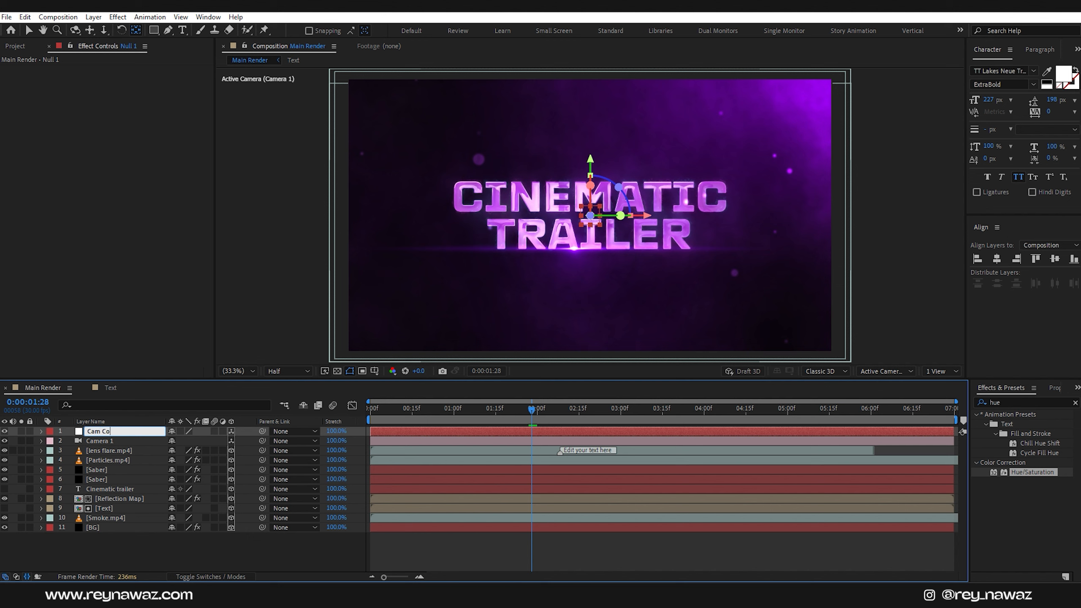
{"action": "type", "text": " Ctrl"}
{"action": "key", "text": "Return"}
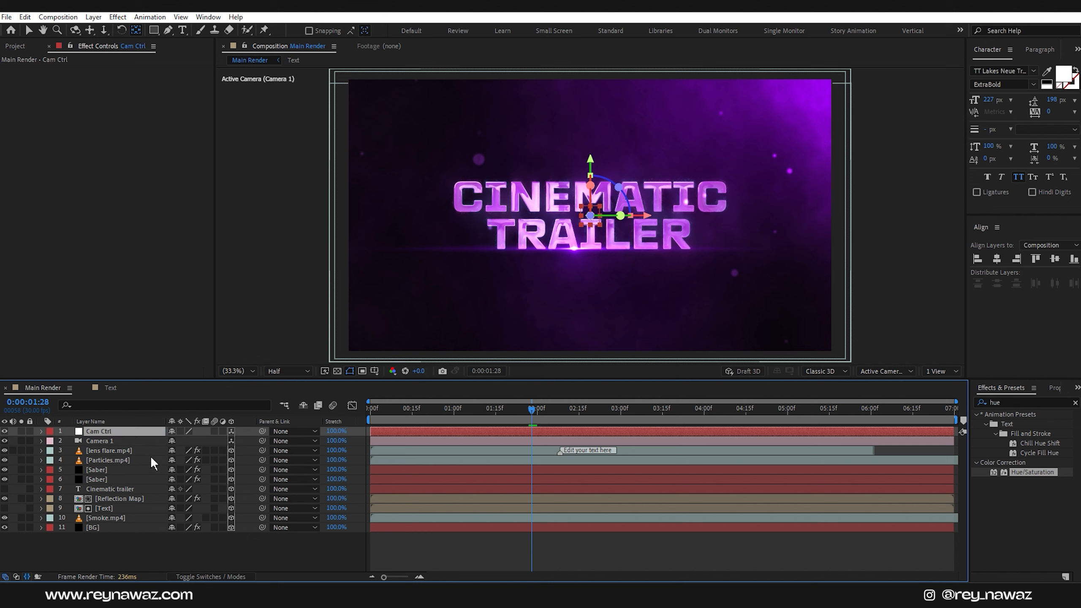
- Parent Camera 1 to the Cam Ctrl null and try moving the null forward to a Z position of 543
{"action": "left_click", "coordinate": [143, 443]}
{"action": "left_click_drag", "start_coordinate": [261, 441], "coordinate": [104, 432]}
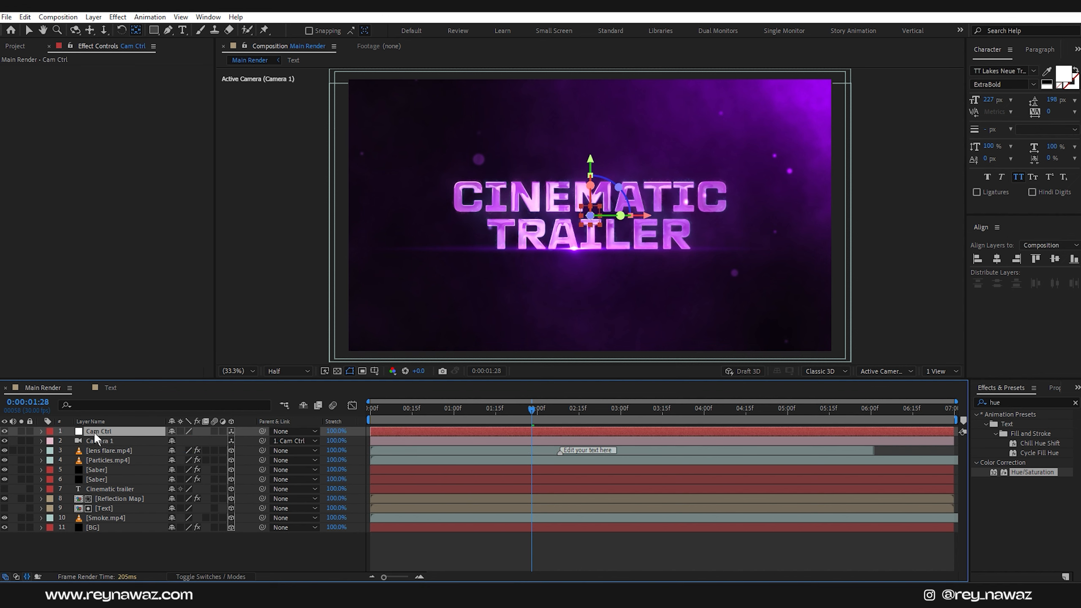
{"action": "key", "text": "p"}
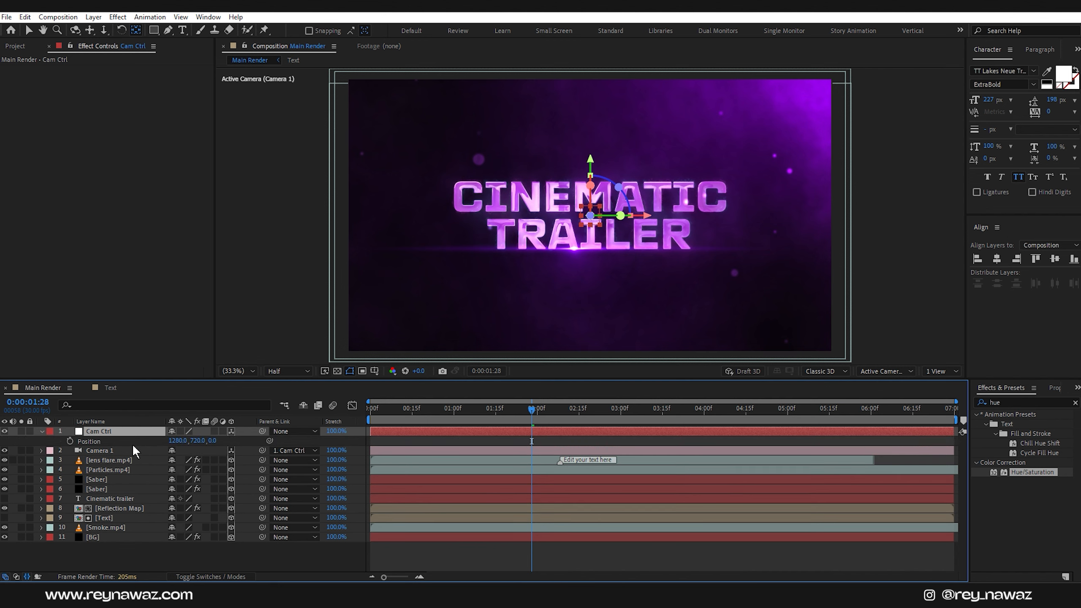
{"action": "left_click_drag", "start_coordinate": [212, 440], "coordinate": [518, 480]}
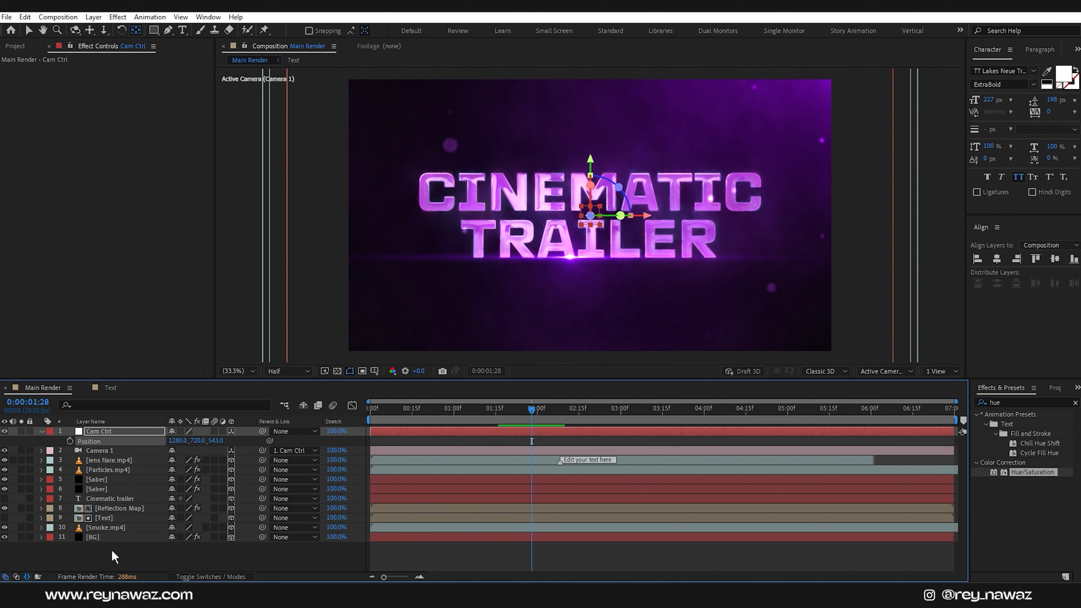
- Push the Smoke.mp4 and BG layers back together to a Z position of 3151 and scale them up to fill the frame
{"action": "left_click_drag", "start_coordinate": [111, 550], "coordinate": [123, 523]}
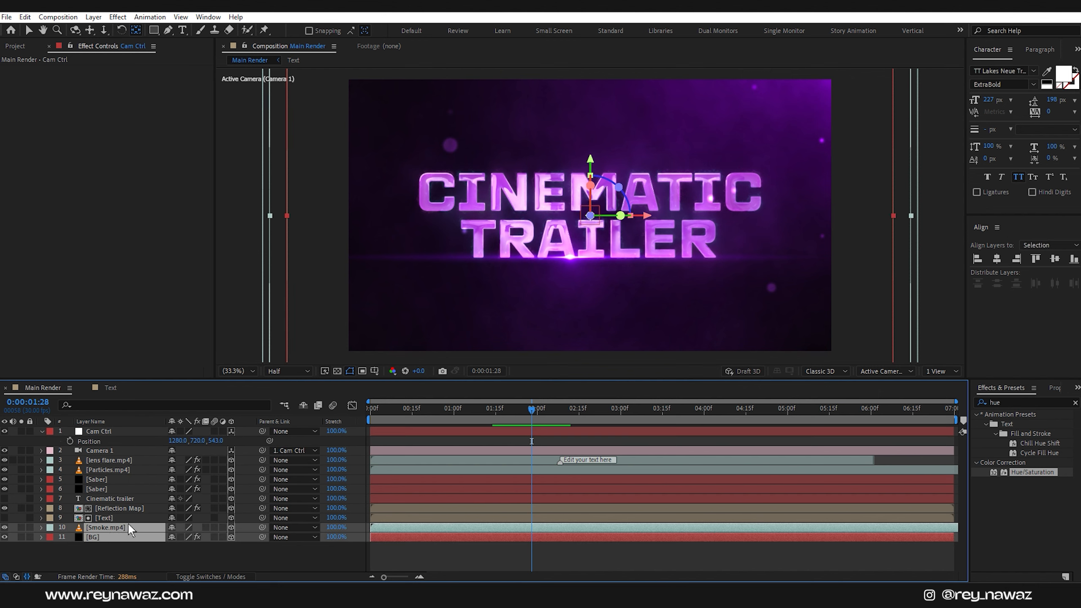
{"action": "key", "text": "p"}
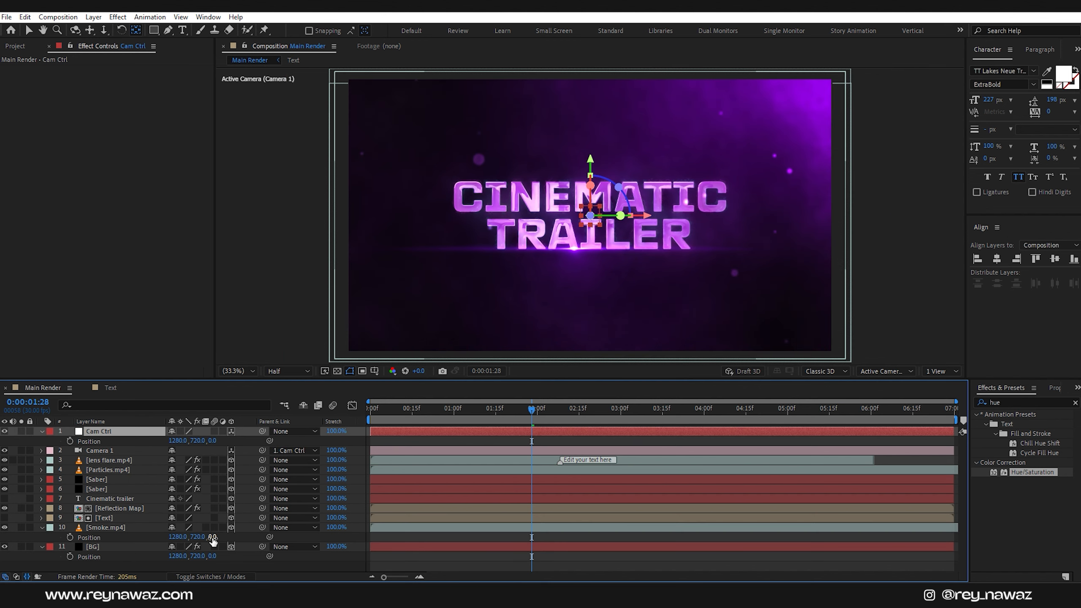
{"action": "left_click_drag", "start_coordinate": [212, 537], "coordinate": [930, 491]}
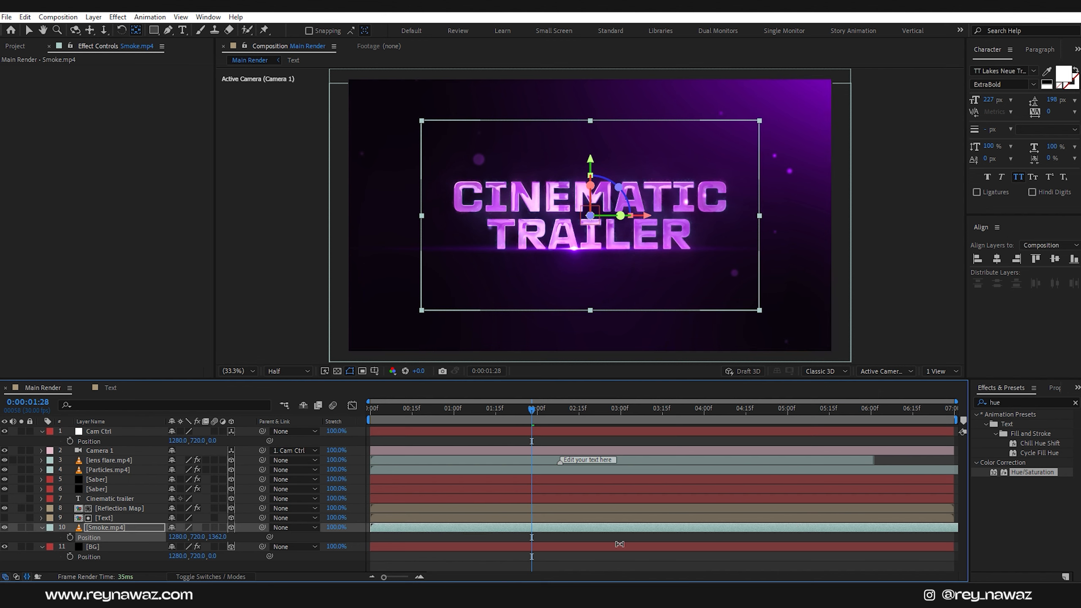
{"action": "key", "text": "ctrl+z"}
{"action": "left_click", "coordinate": [120, 550]}
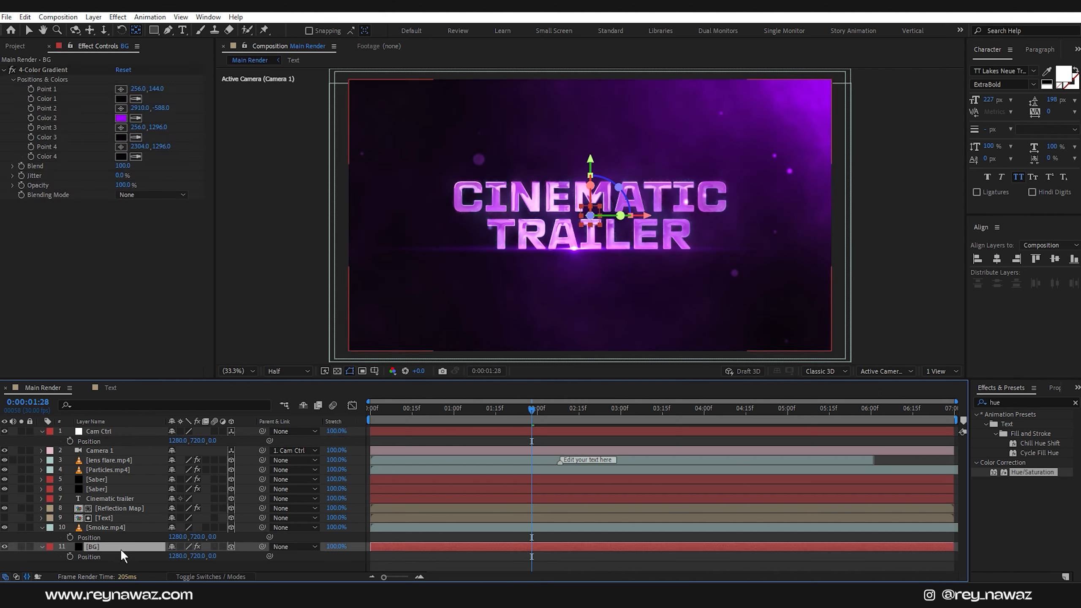
{"action": "left_click", "coordinate": [118, 527], "text": "ctrl"}
{"action": "left_click_drag", "start_coordinate": [213, 536], "coordinate": [970, 517]}
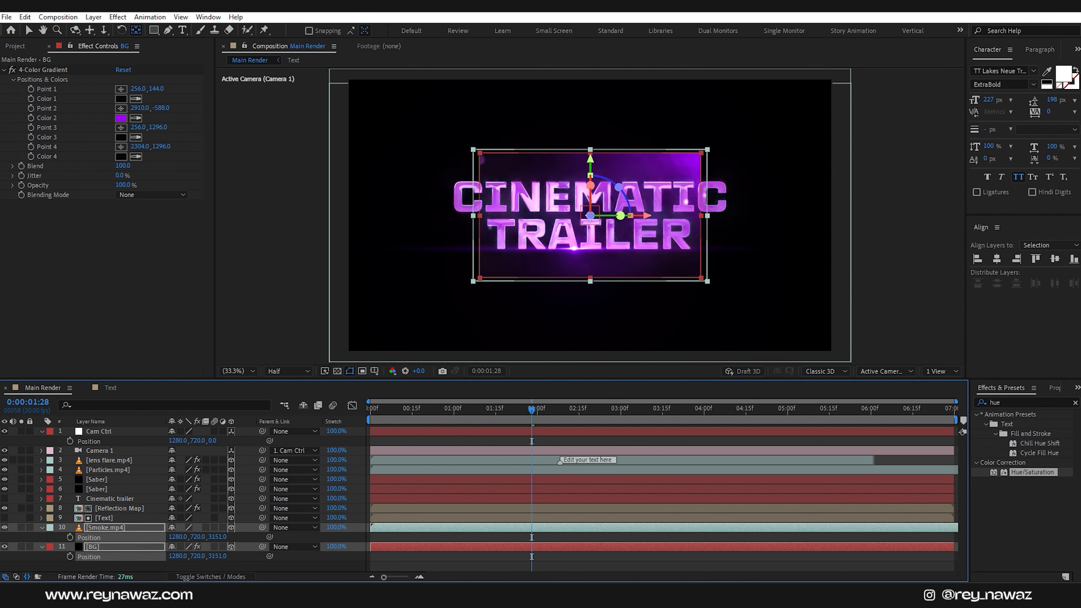
{"action": "key", "text": "shift+s"}
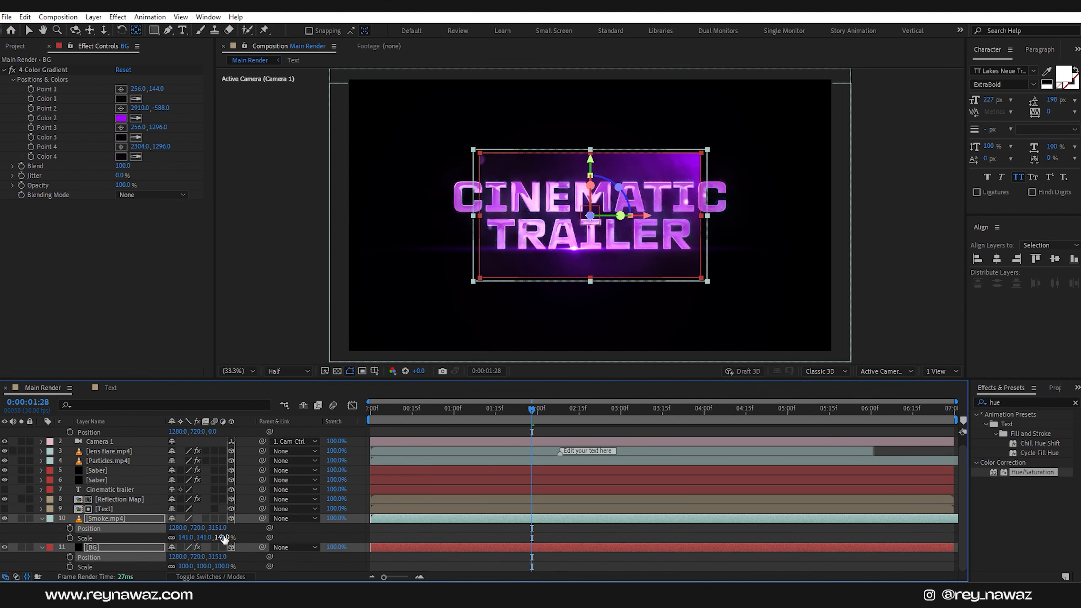
{"action": "left_click_drag", "start_coordinate": [222, 538], "coordinate": [296, 537]}
- Animate Cam Ctrl's position with keyframes from Z 2636 at 0:00:00:00 to Z 0 at 0:00:02:00
{"action": "scroll", "coordinate": [214, 446], "scroll_direction": "up", "scroll_amount": 1}
{"action": "left_click_drag", "start_coordinate": [215, 445], "coordinate": [428, 470]}
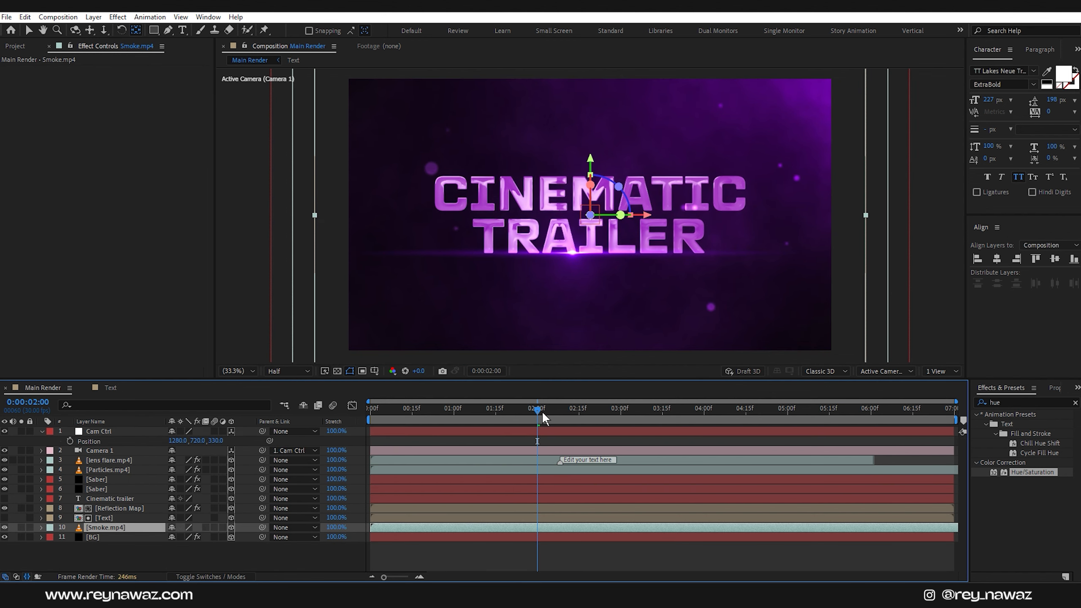
{"action": "left_click", "coordinate": [127, 431]}
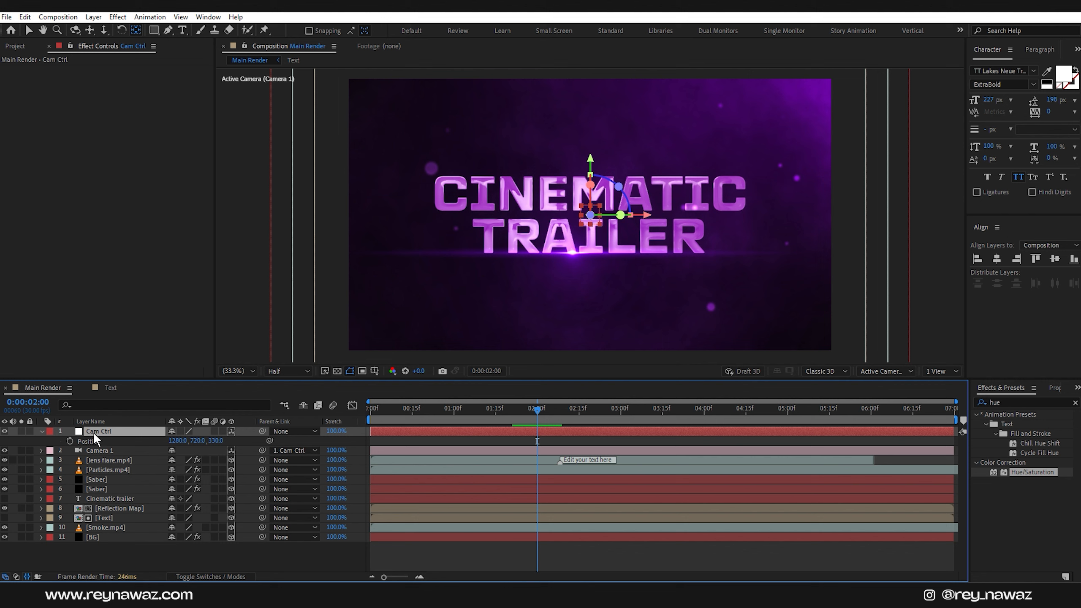
{"action": "left_click", "coordinate": [71, 441]}
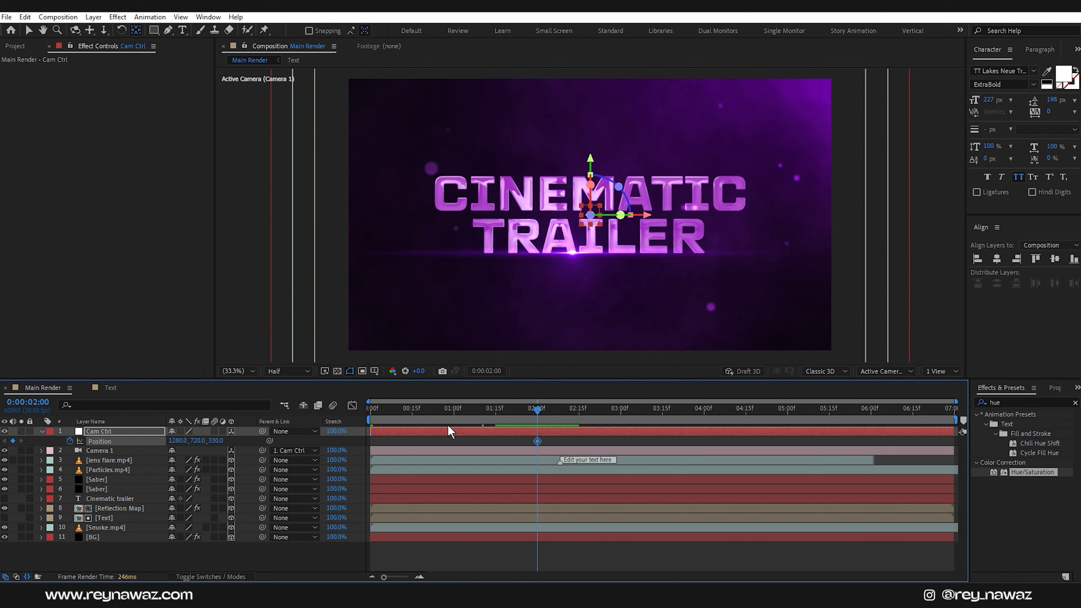
{"action": "left_click", "coordinate": [217, 439]}
{"action": "left_click_drag", "start_coordinate": [527, 413], "coordinate": [320, 434]}
{"action": "left_click_drag", "start_coordinate": [212, 441], "coordinate": [466, 441]}
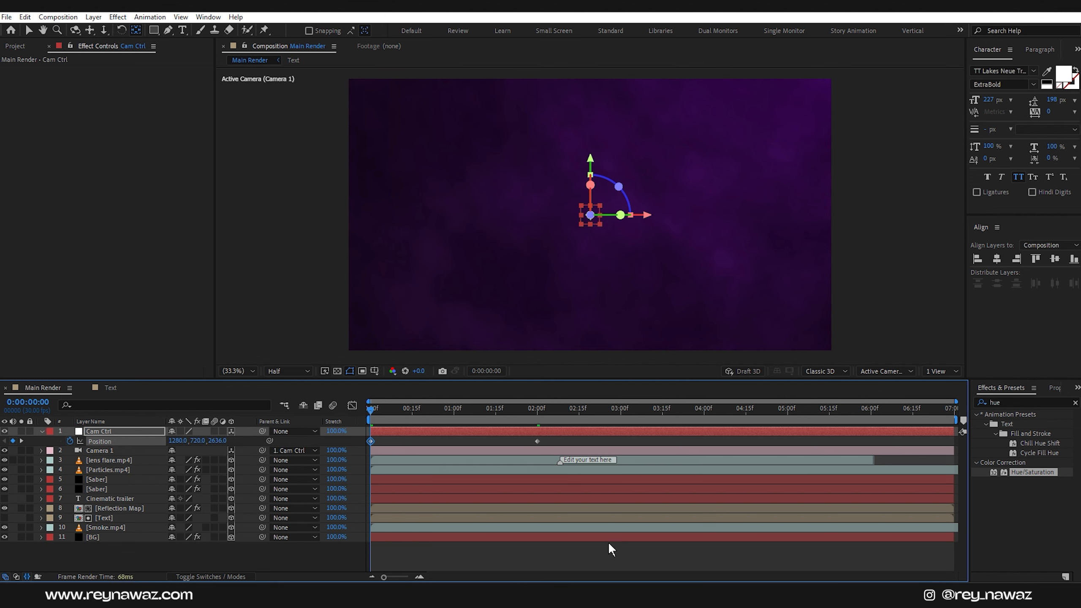
- Apply Easy Ease to both Cam Ctrl position keyframes and reshape their speed curve in the graph editor
{"action": "left_click_drag", "start_coordinate": [553, 442], "coordinate": [328, 456]}
{"action": "left_click", "coordinate": [352, 405]}
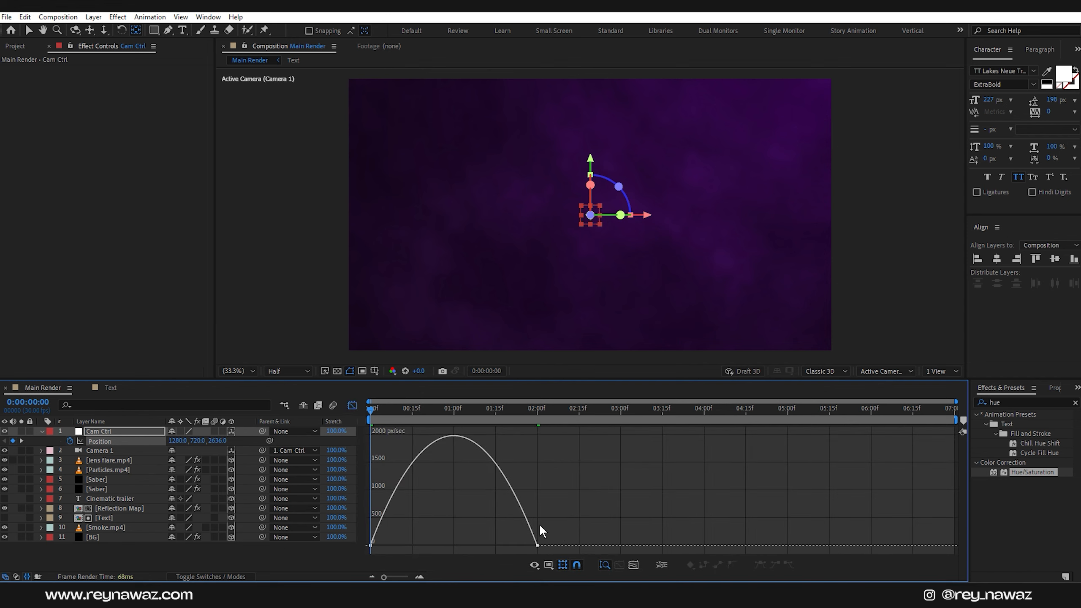
{"action": "left_click_drag", "start_coordinate": [562, 523], "coordinate": [379, 545]}
{"action": "left_click", "coordinate": [352, 405]}
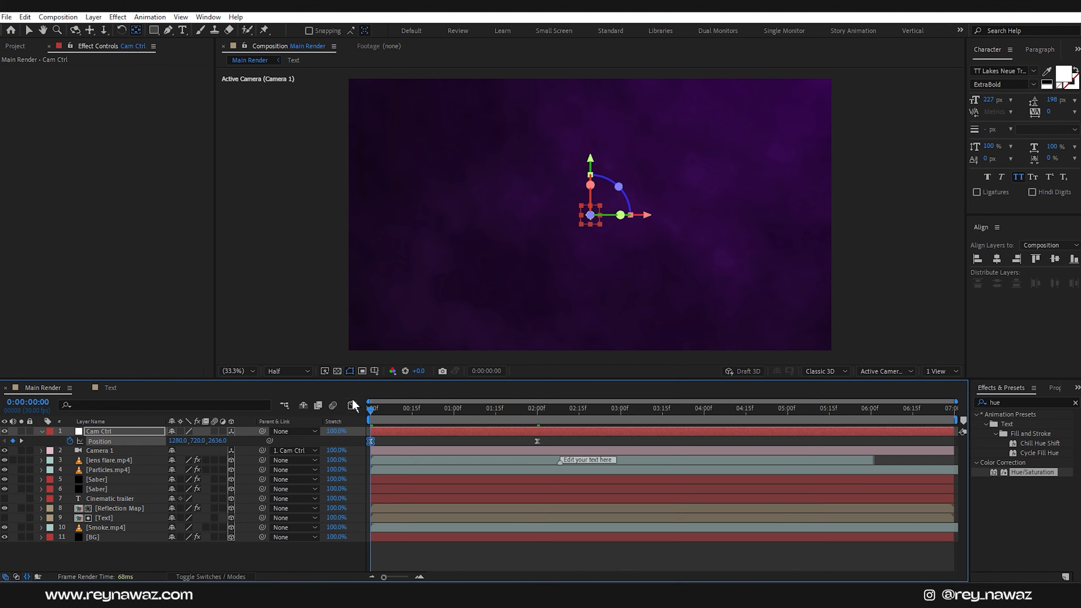
- Preview the eased camera move, then collapse Cam Ctrl's properties
{"action": "key", "text": "space"}
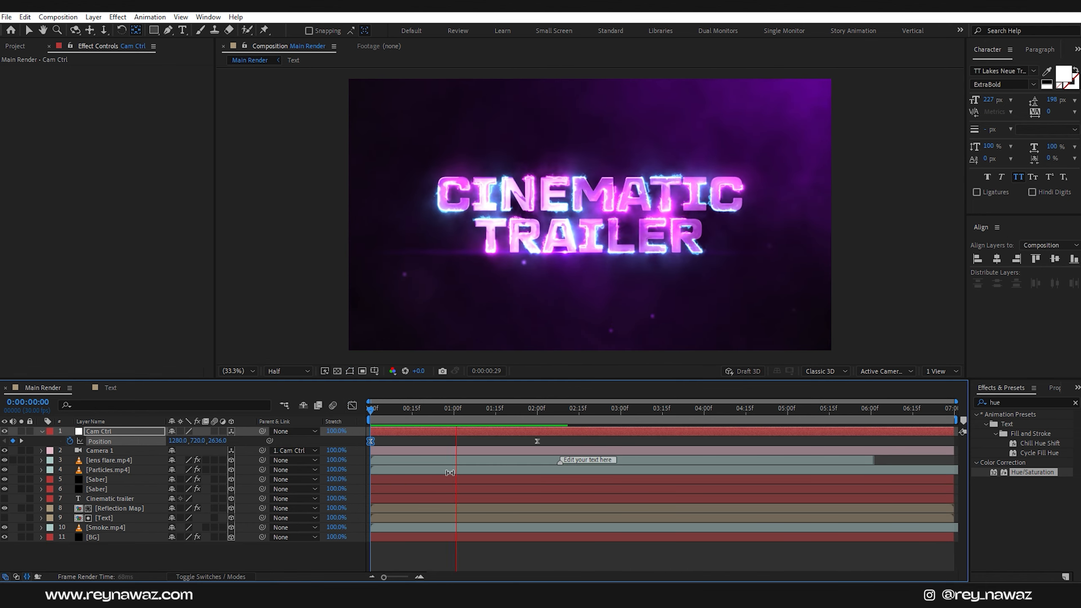
{"action": "key", "text": "space"}
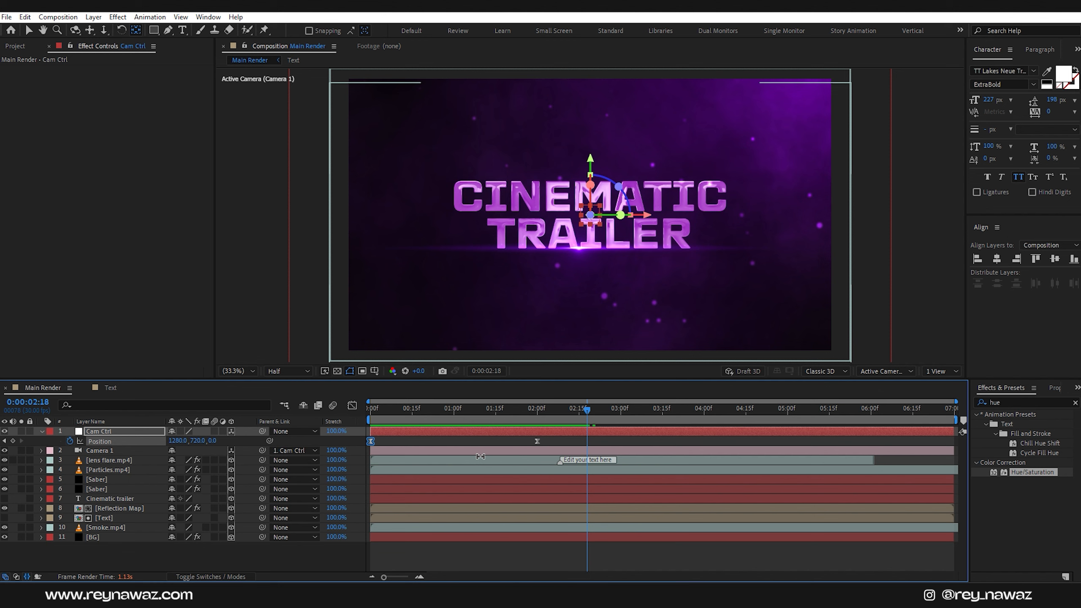
{"action": "left_click", "coordinate": [41, 431]}
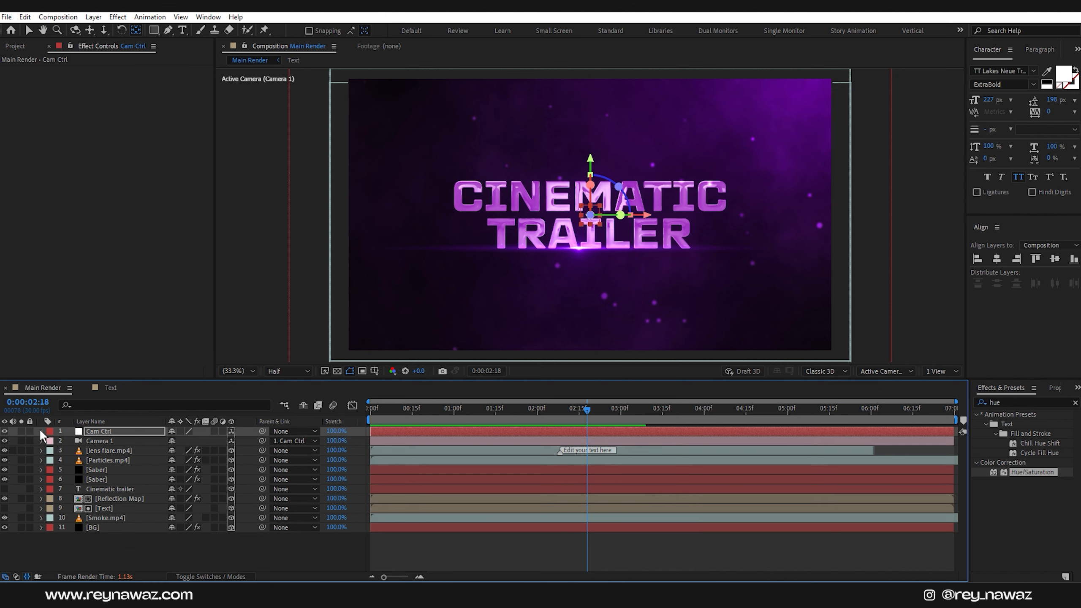
- Add a second null object, align it to the composition's centre horizontally and vertically, and move its anchor point to its own centre
{"action": "left_click", "coordinate": [152, 551]}
{"action": "right_click", "coordinate": [141, 549]}
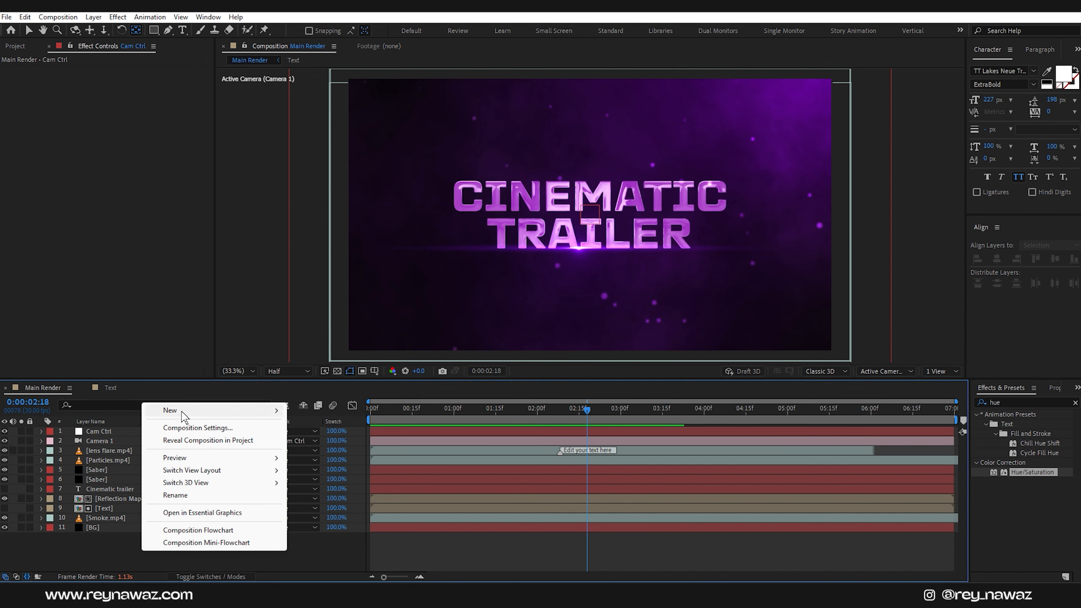
{"action": "mouse_move", "coordinate": [181, 411]}
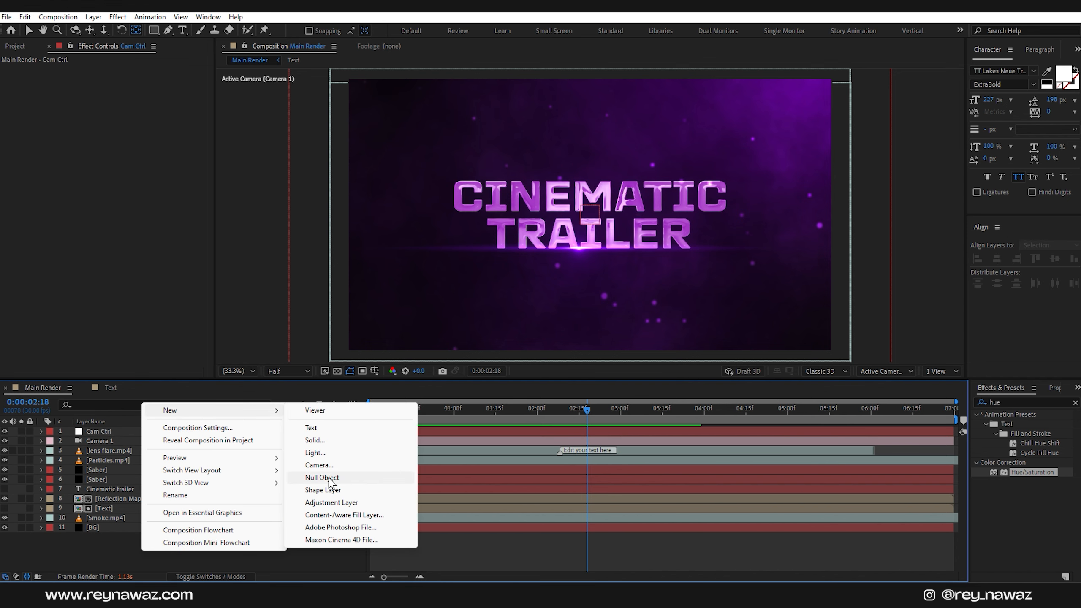
{"action": "left_click", "coordinate": [329, 479]}
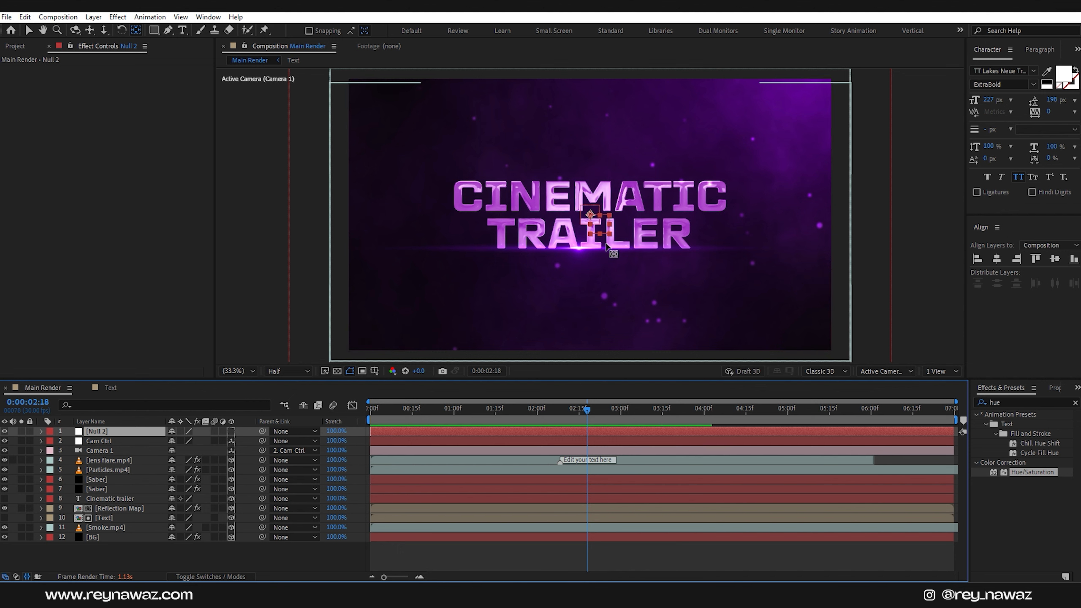
{"action": "left_click", "coordinate": [996, 259]}
{"action": "left_click", "coordinate": [1055, 259]}
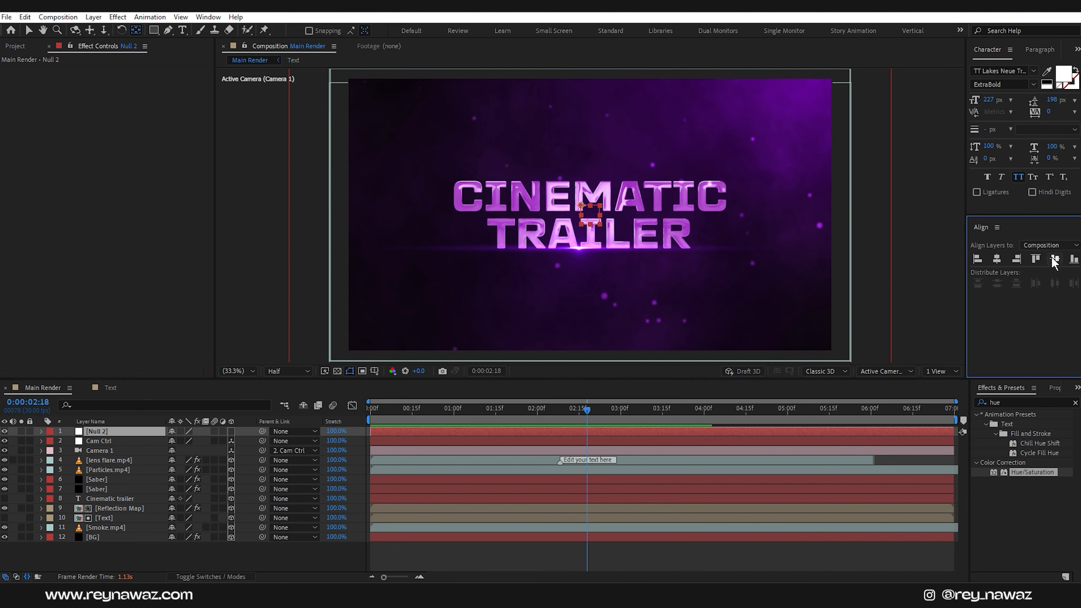
{"action": "left_click", "coordinate": [137, 29]}
{"action": "left_click_drag", "start_coordinate": [581, 205], "coordinate": [590, 215]}
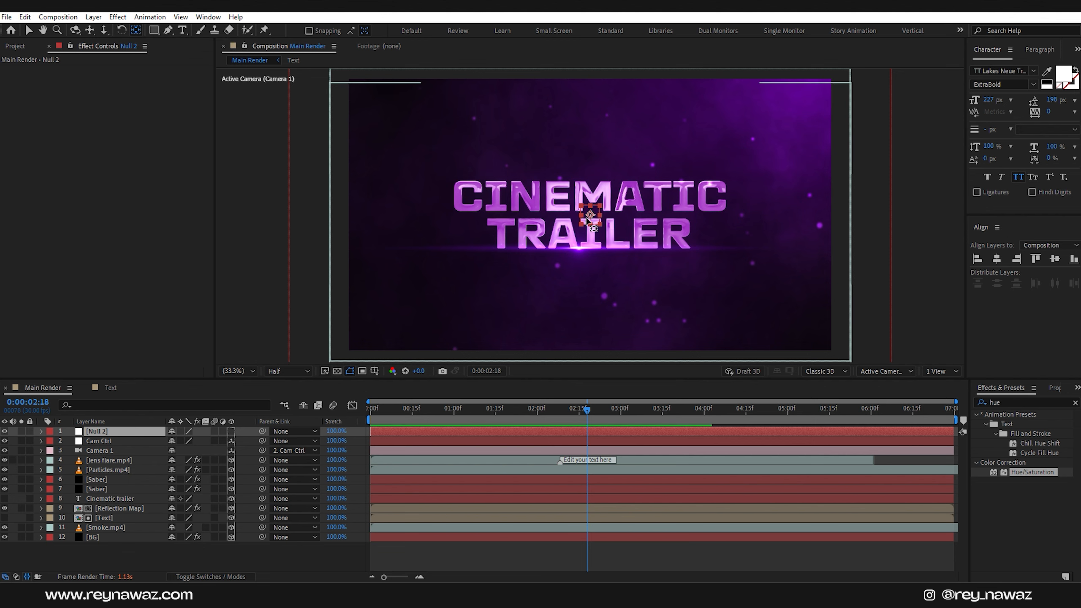
{"action": "key", "text": "v"}
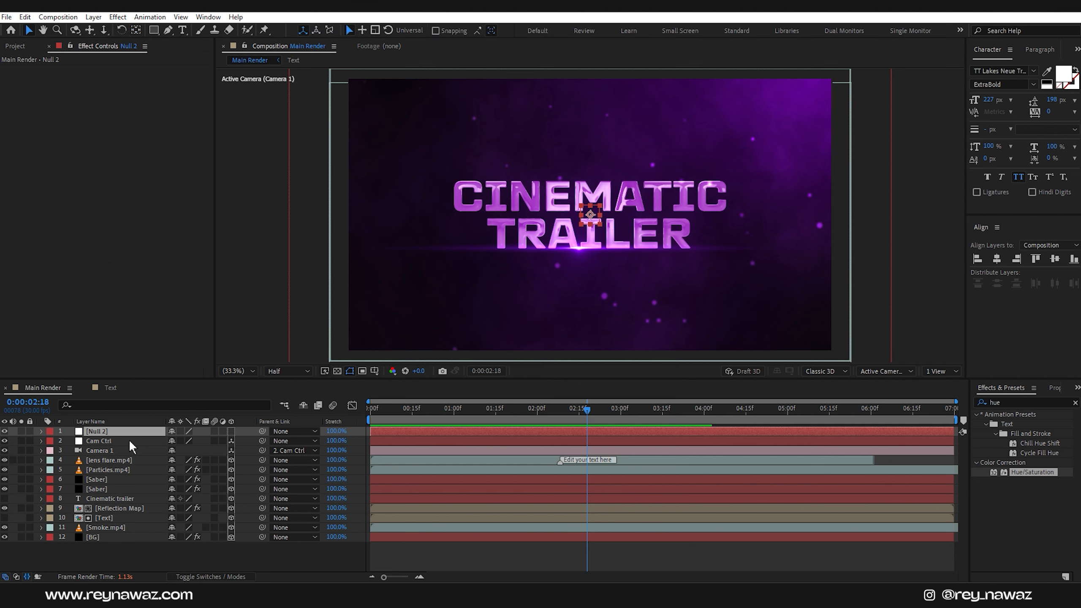
- Rename the new null Depth and make it a 3D layer
{"action": "left_click", "coordinate": [133, 431]}
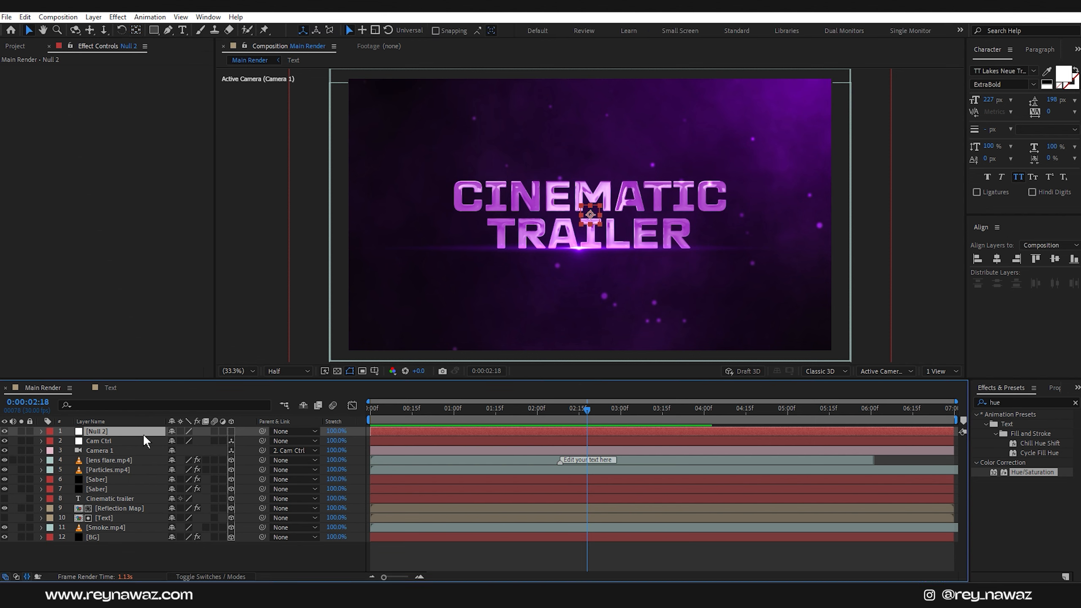
{"action": "key", "text": "Return"}
{"action": "type", "text": "De"}
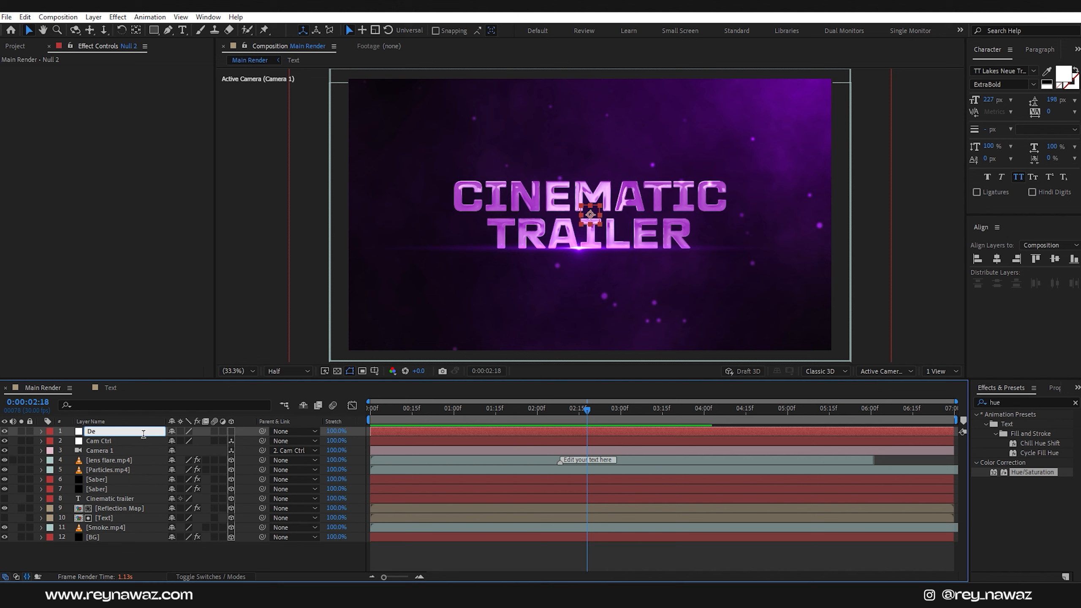
{"action": "type", "text": "pth"}
{"action": "key", "text": "Return"}
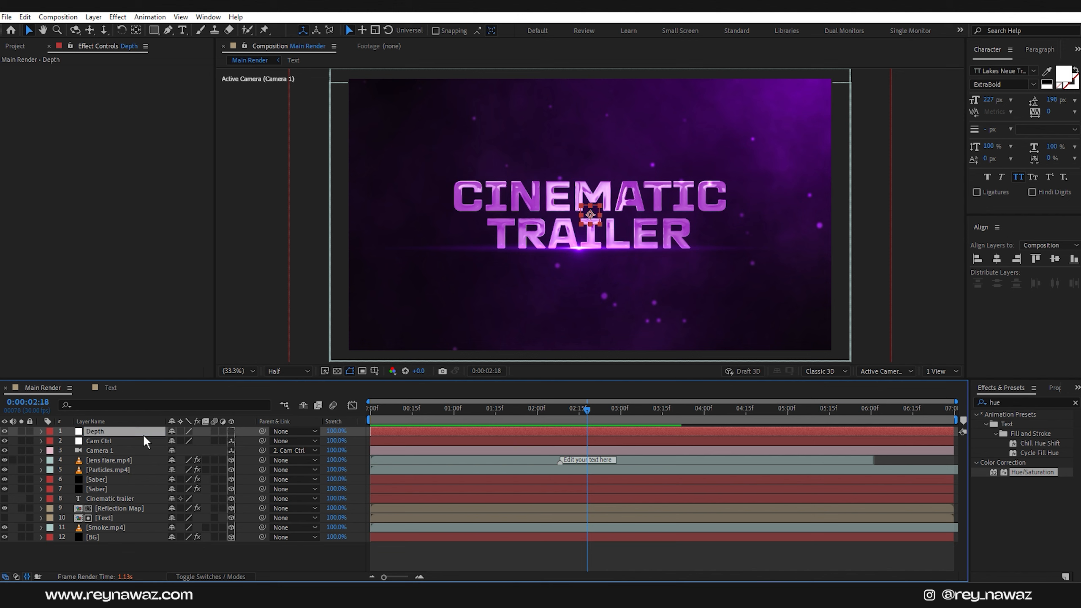
{"action": "left_click", "coordinate": [232, 432]}
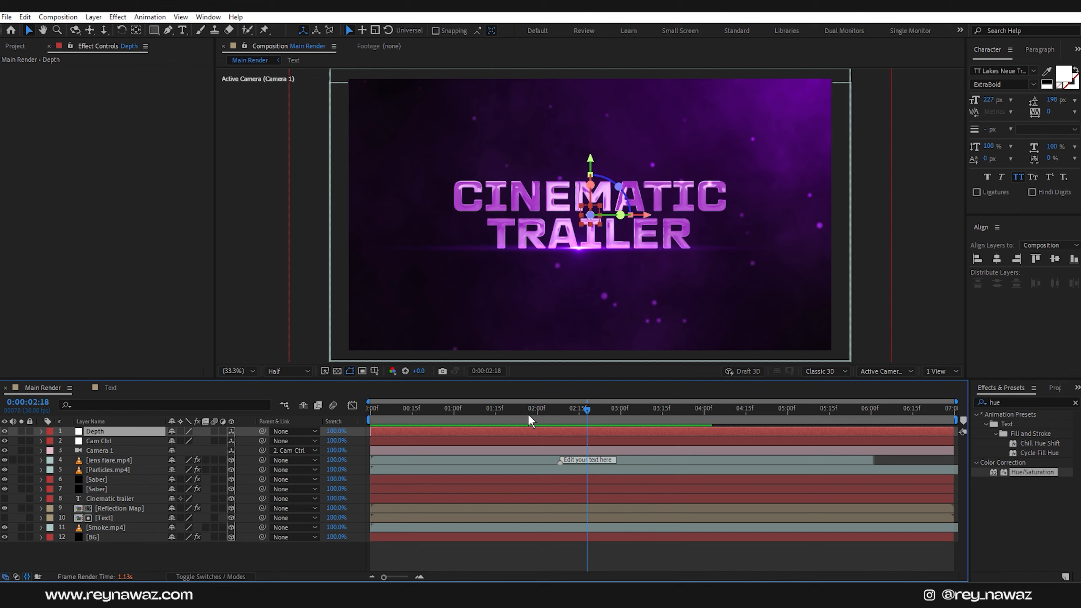
- Parent Cam Ctrl to the Depth null at 0:00:00:00 and add a starting Position keyframe on Depth
{"action": "left_click_drag", "start_coordinate": [528, 414], "coordinate": [370, 423]}
{"action": "left_click", "coordinate": [116, 442]}
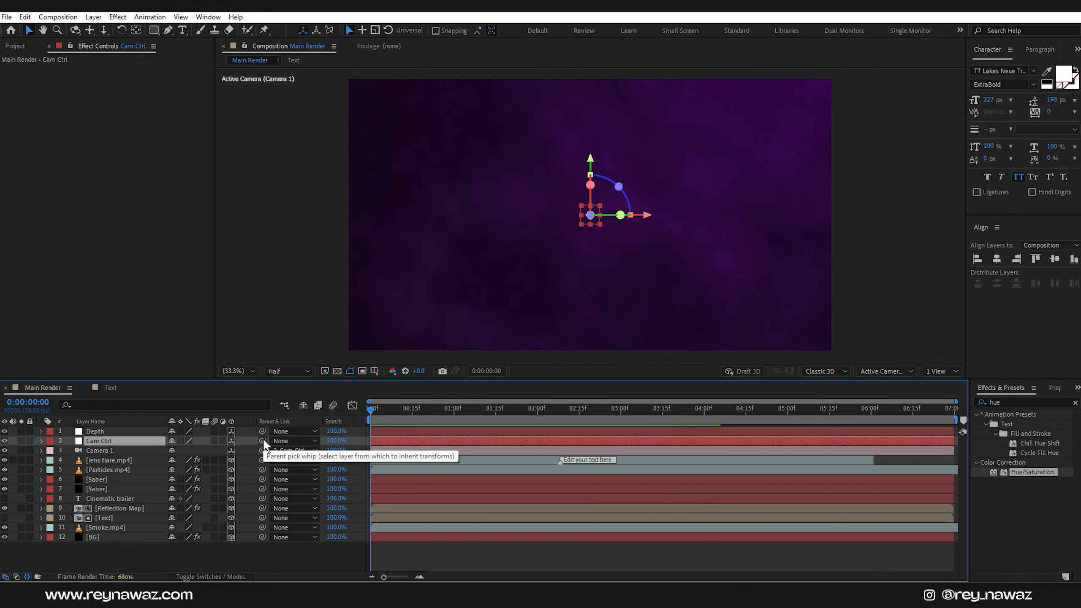
{"action": "left_click_drag", "start_coordinate": [262, 441], "coordinate": [106, 437]}
{"action": "left_click", "coordinate": [105, 432]}
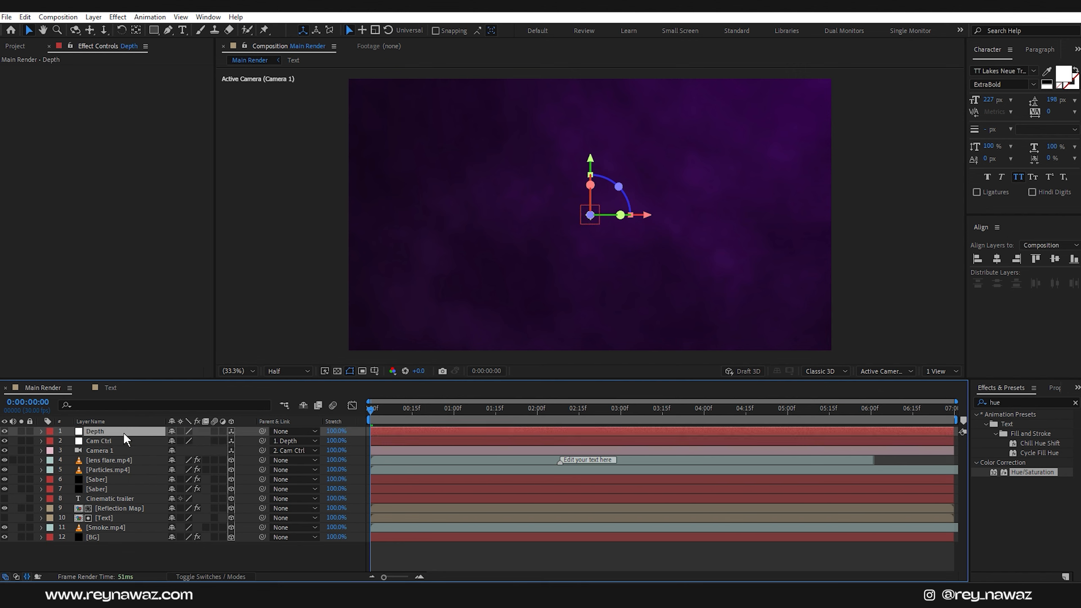
{"action": "key", "text": "p"}
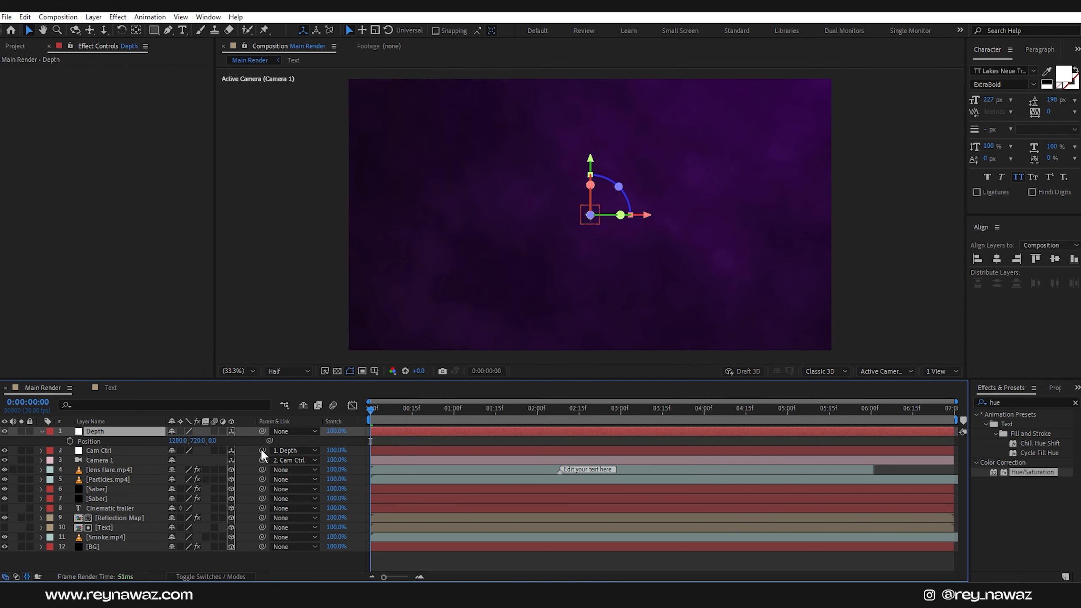
{"action": "left_click", "coordinate": [70, 441]}
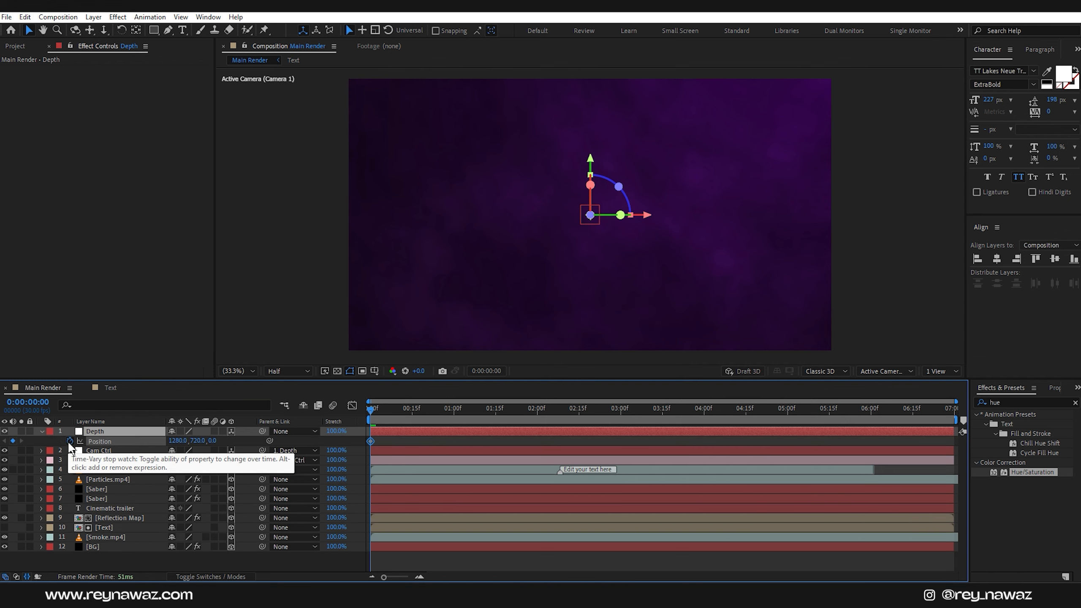
- Keyframe the Depth null's Z Position at -500 at 0:00:06:29, preview the move, and collapse its properties
{"action": "left_click", "coordinate": [614, 409]}
{"action": "key", "text": "End"}
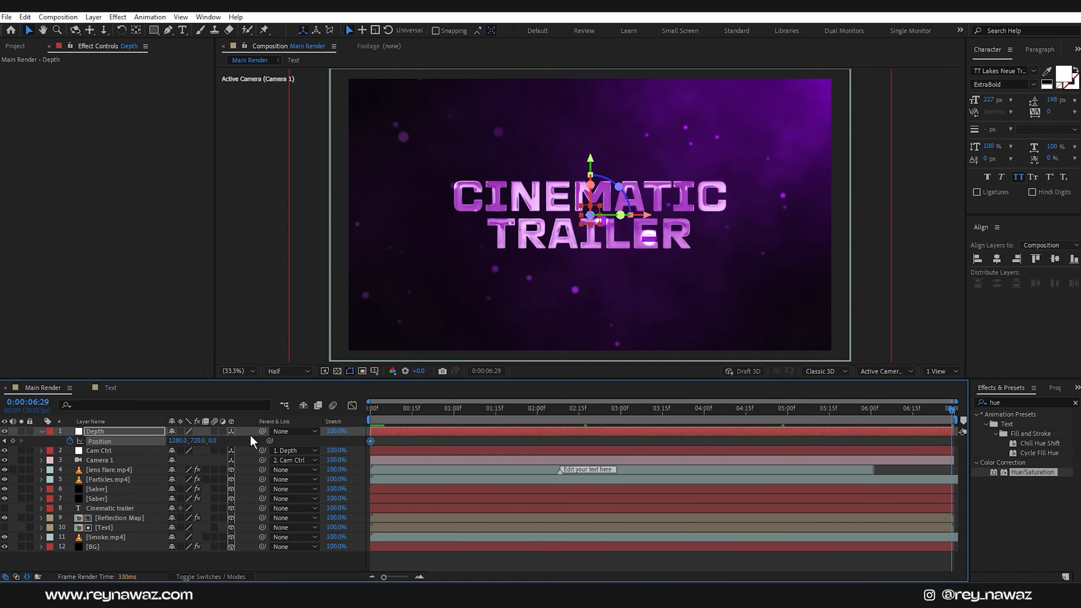
{"action": "left_click_drag", "start_coordinate": [214, 443], "coordinate": [0, 456]}
{"action": "left_click", "coordinate": [219, 441]}
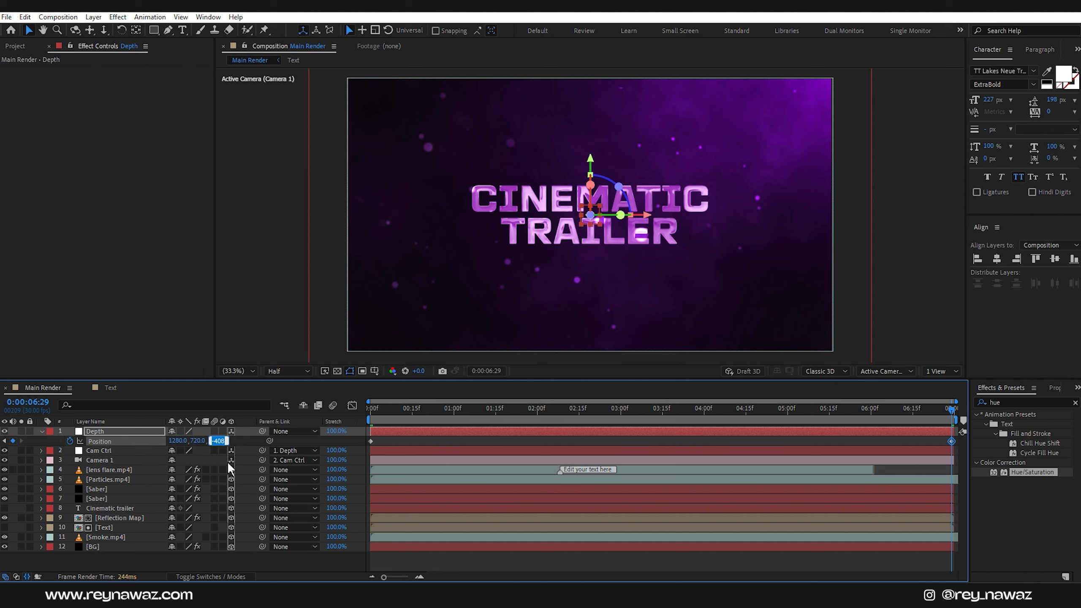
{"action": "type", "text": "500"}
{"action": "key", "text": "Return"}
{"action": "left_click", "coordinate": [217, 441]}
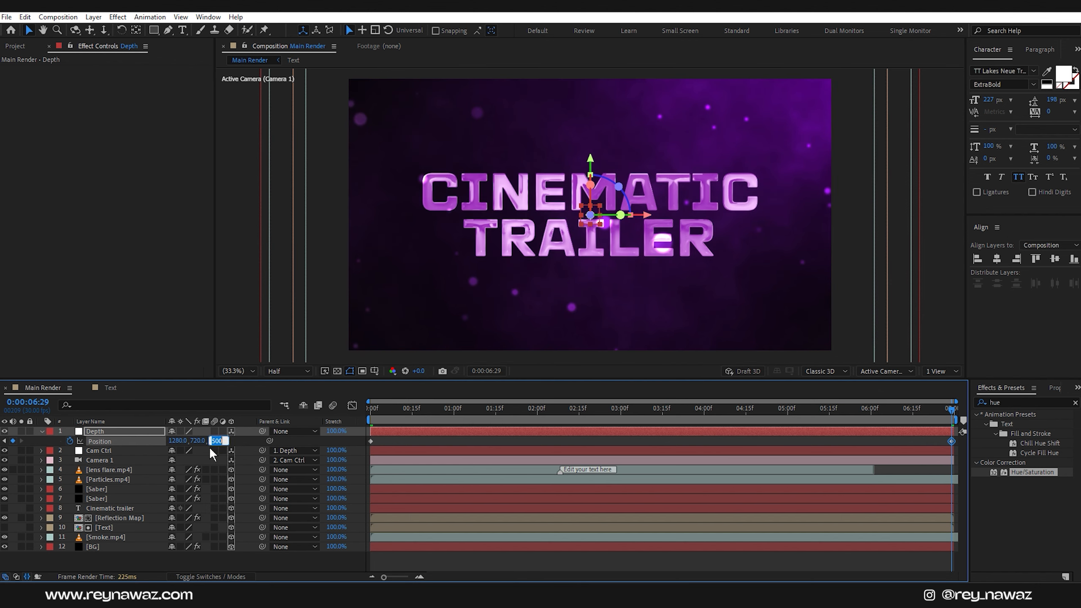
{"action": "type", "text": "-"}
{"action": "key", "text": "Return"}
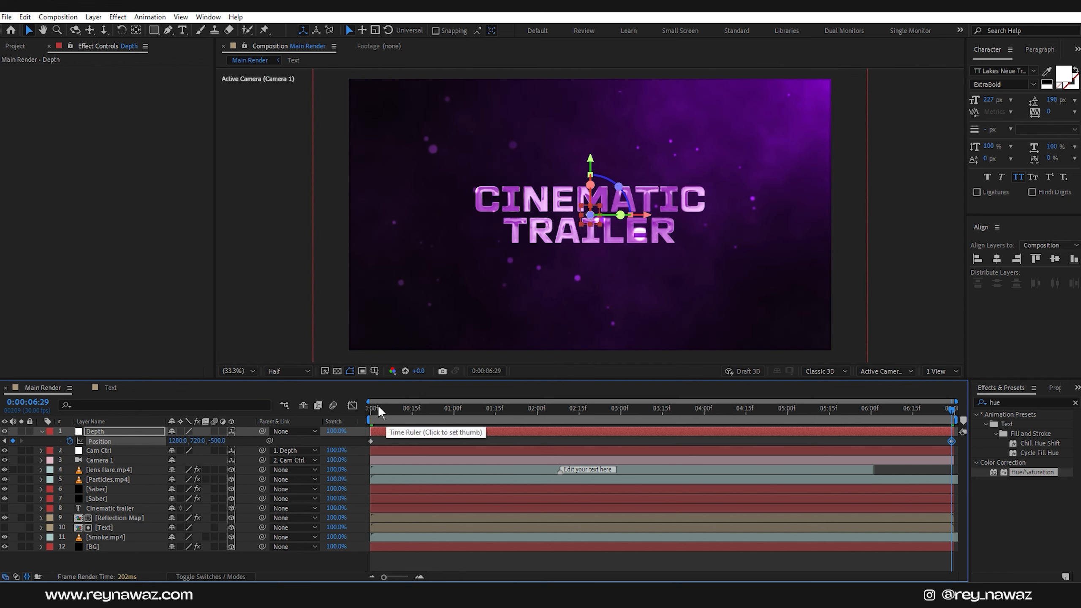
{"action": "left_click_drag", "start_coordinate": [379, 411], "coordinate": [717, 437]}
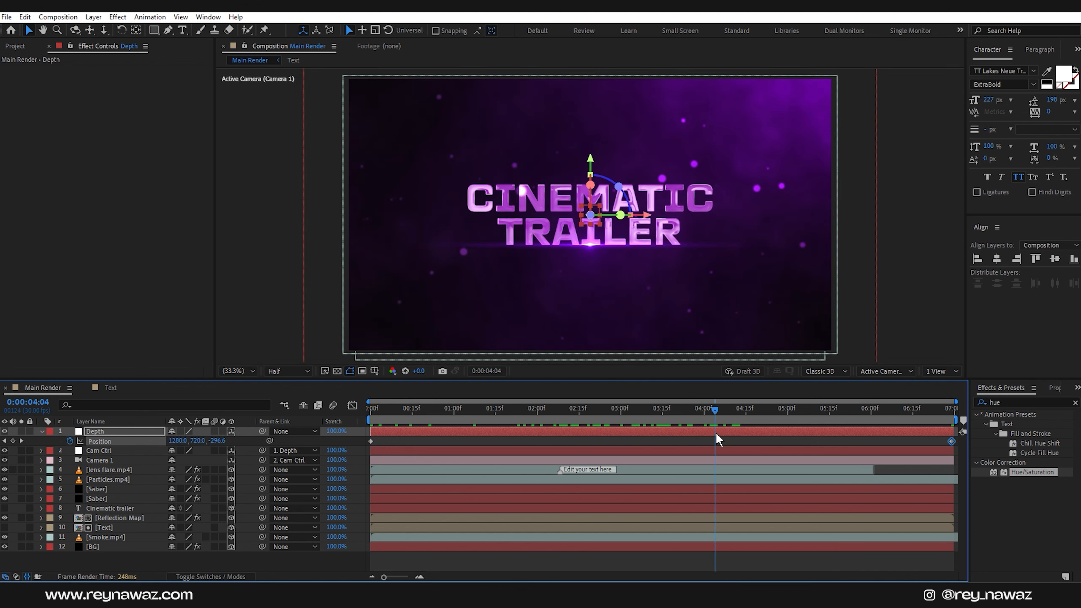
{"action": "left_click", "coordinate": [42, 431]}
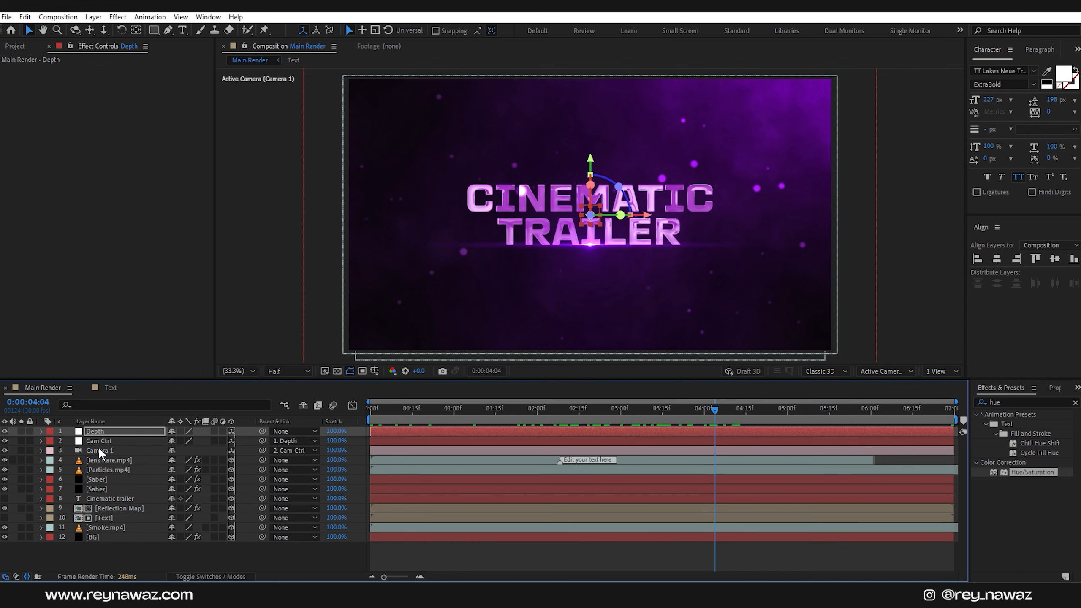
- Add an adjustment layer above all other layers and rename it Cc
{"action": "right_click", "coordinate": [151, 562]}
{"action": "mouse_move", "coordinate": [191, 420]}
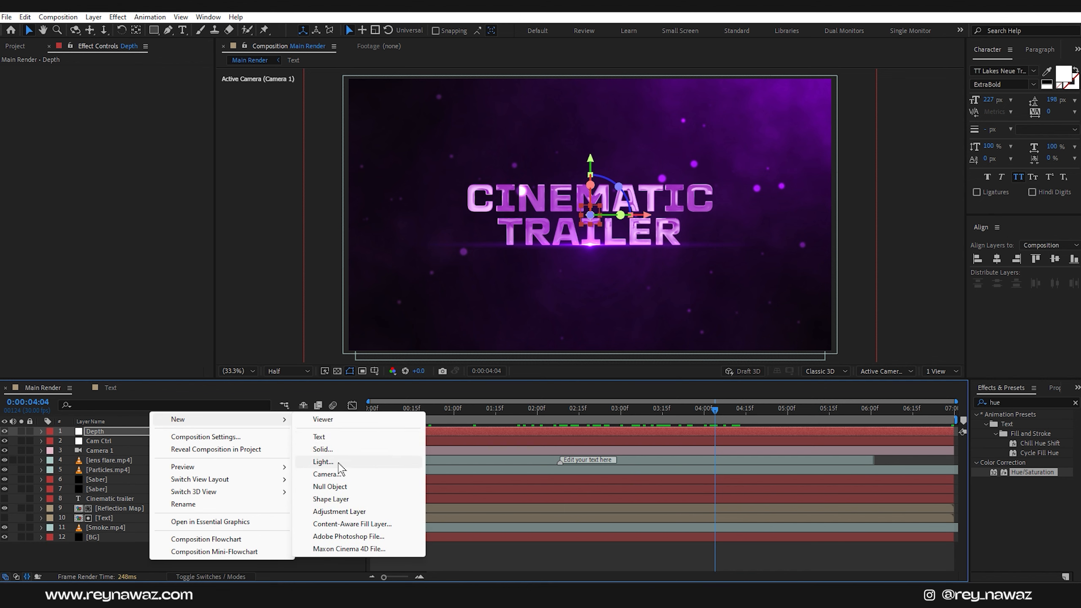
{"action": "left_click", "coordinate": [339, 513]}
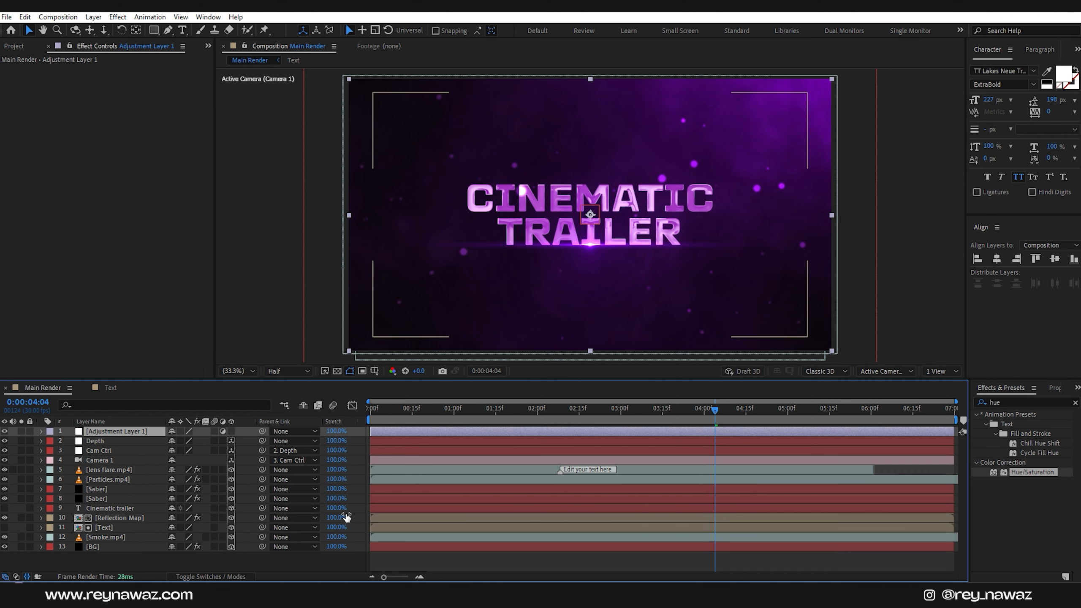
{"action": "key", "text": "Return"}
{"action": "type", "text": "Cc"}
{"action": "key", "text": "Return"}
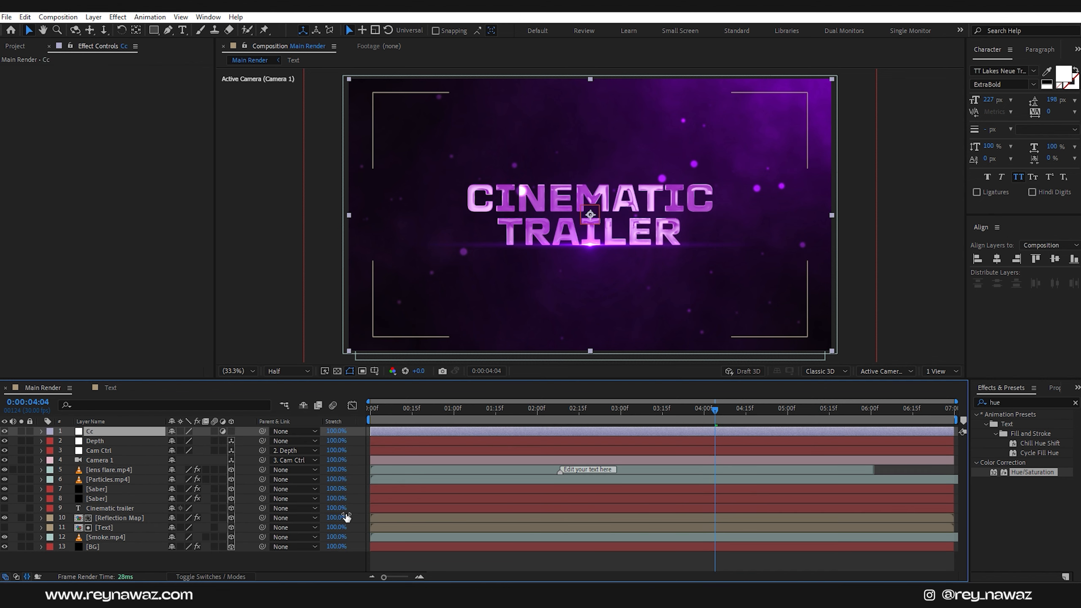
- Apply the CC Lens effect to the Cc layer and trim the layer to end at 0:00:01:00
{"action": "key", "text": "apostrophe"}
{"action": "left_click", "coordinate": [1010, 402]}
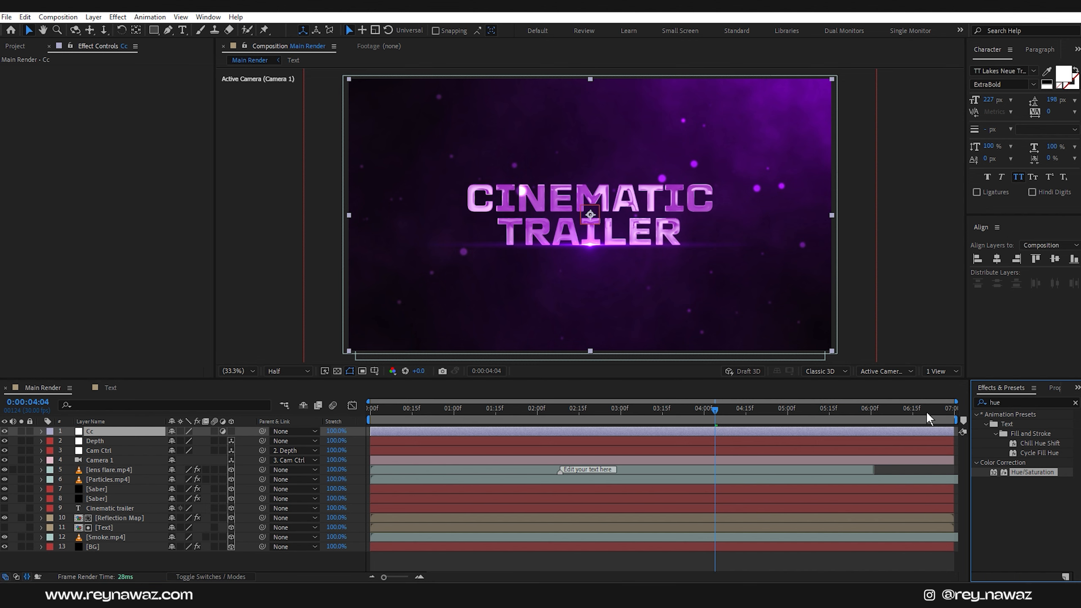
{"action": "double_click", "coordinate": [1007, 402]}
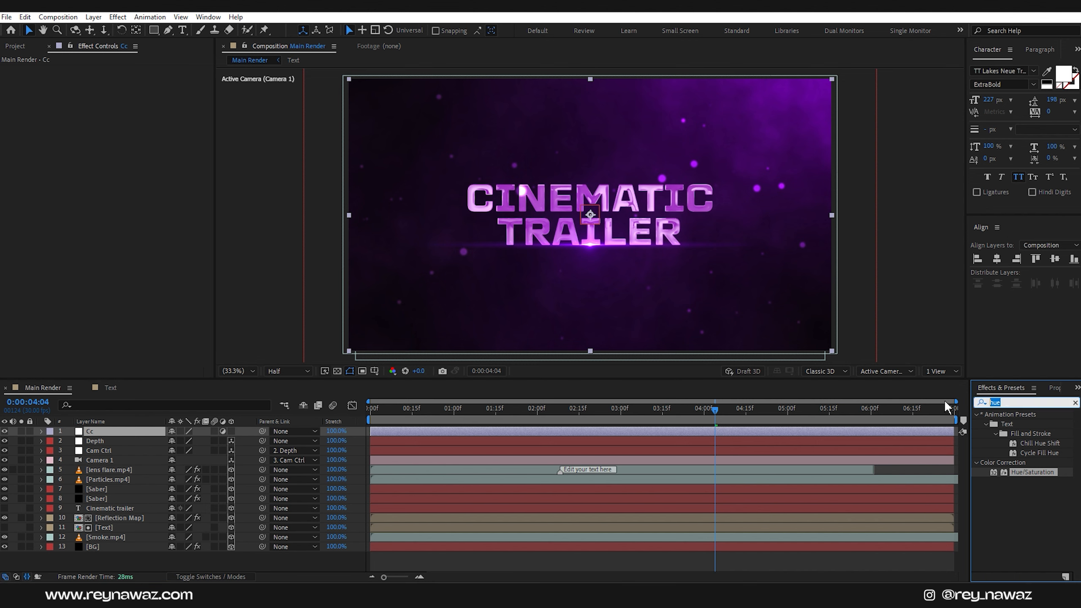
{"action": "type", "text": "cc len"}
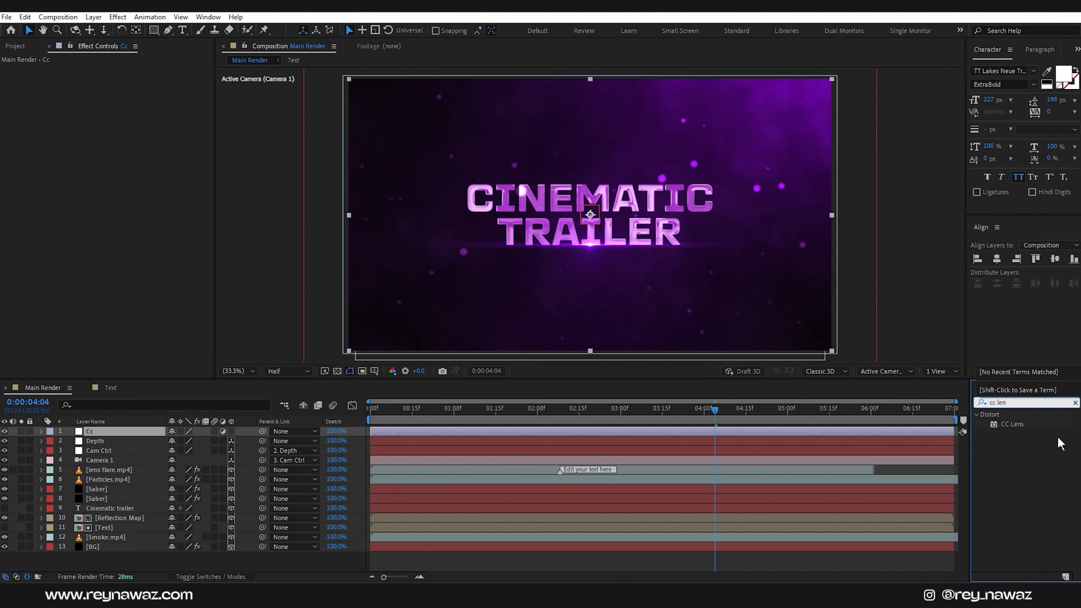
{"action": "left_click_drag", "start_coordinate": [1026, 425], "coordinate": [136, 434]}
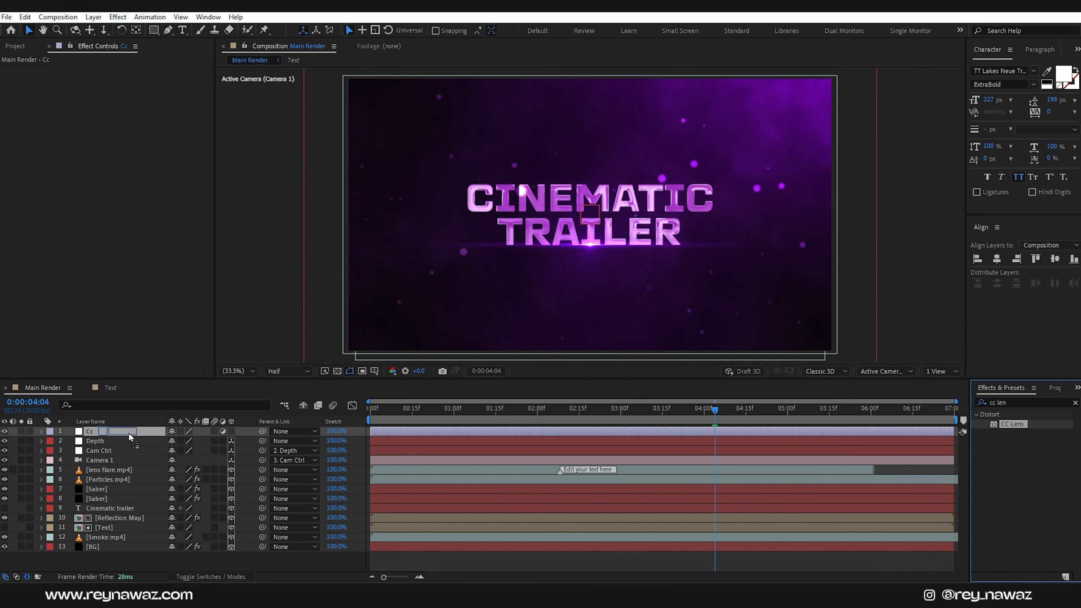
{"action": "left_click", "coordinate": [454, 417]}
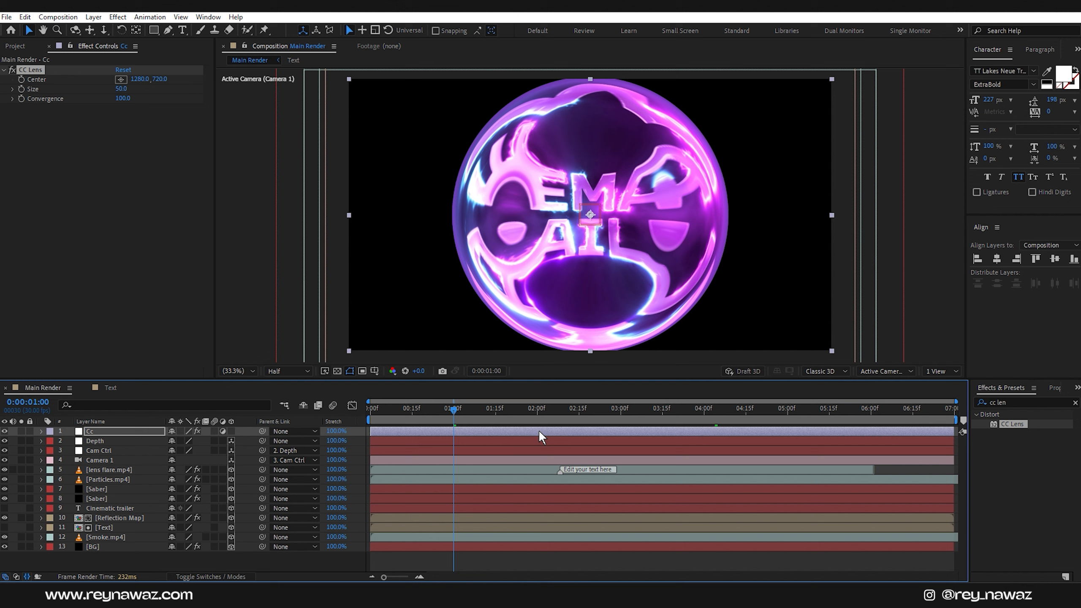
{"action": "left_click_drag", "start_coordinate": [954, 428], "coordinate": [454, 445]}
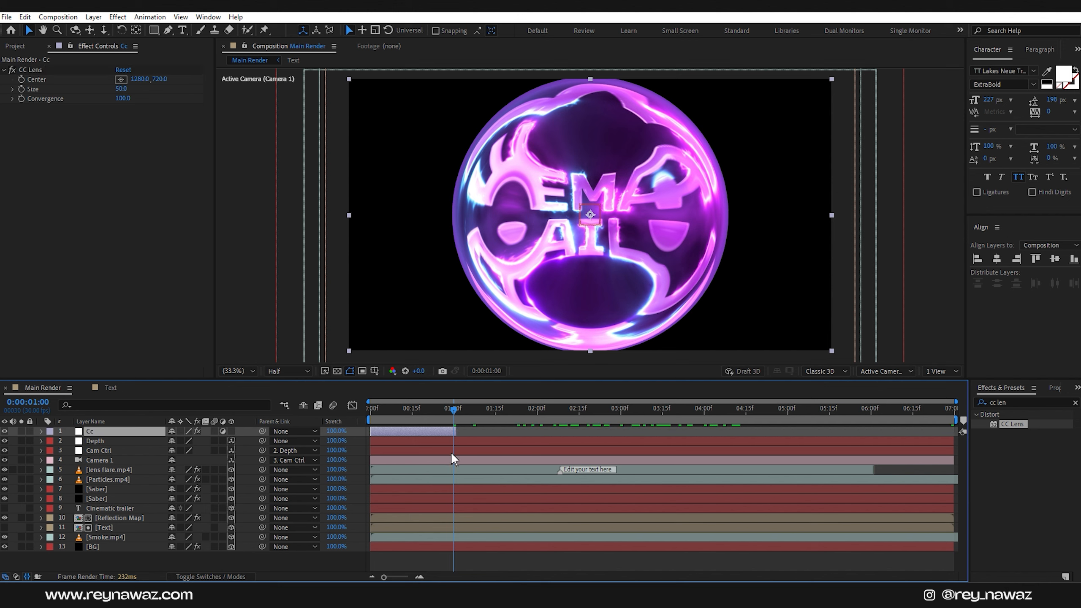
- Keyframe the CC Lens Size at 100 at 0:00:00:00 and 500 at 0:00:01:00
{"action": "left_click", "coordinate": [121, 91]}
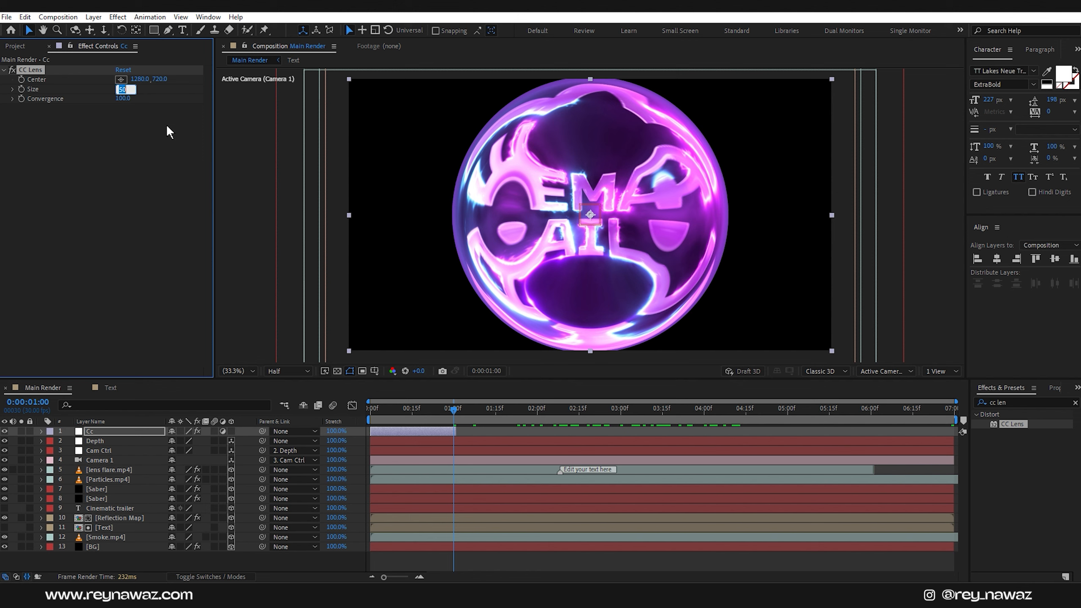
{"action": "type", "text": "100"}
{"action": "key", "text": "Return"}
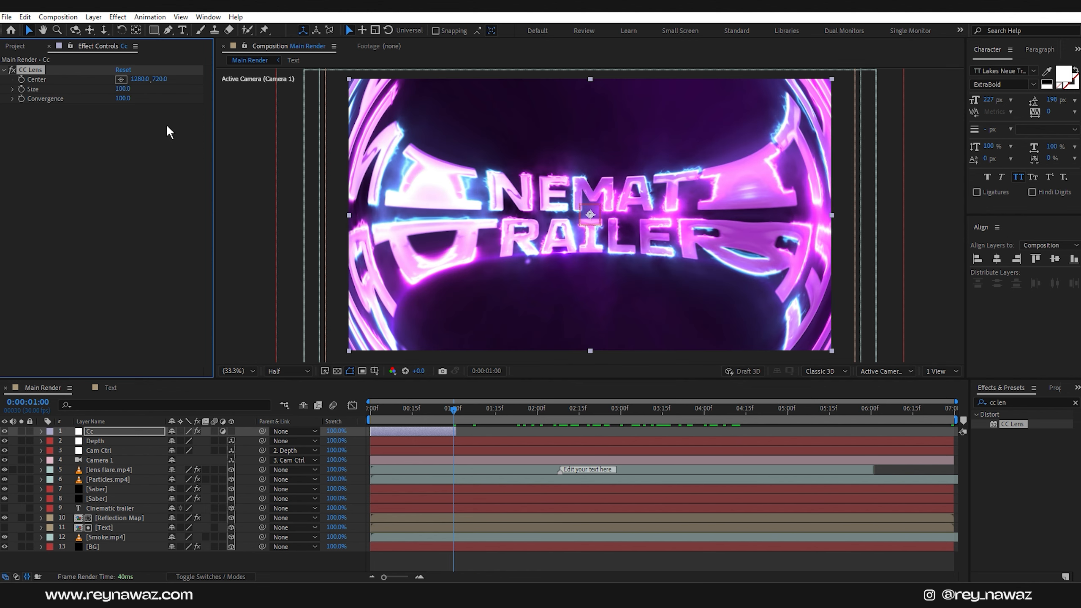
{"action": "key", "text": "Home"}
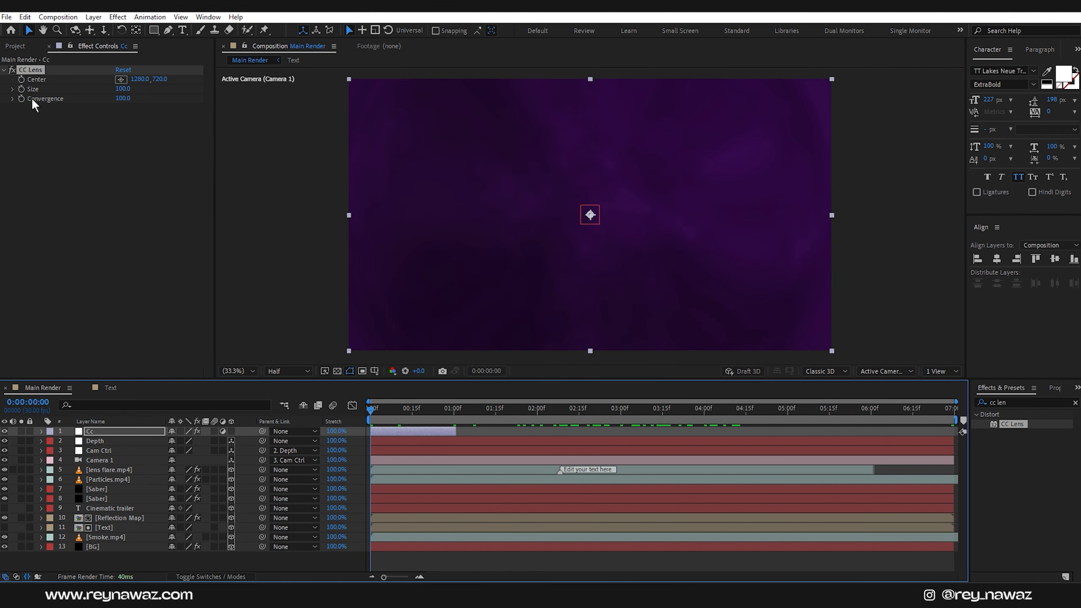
{"action": "left_click", "coordinate": [21, 88]}
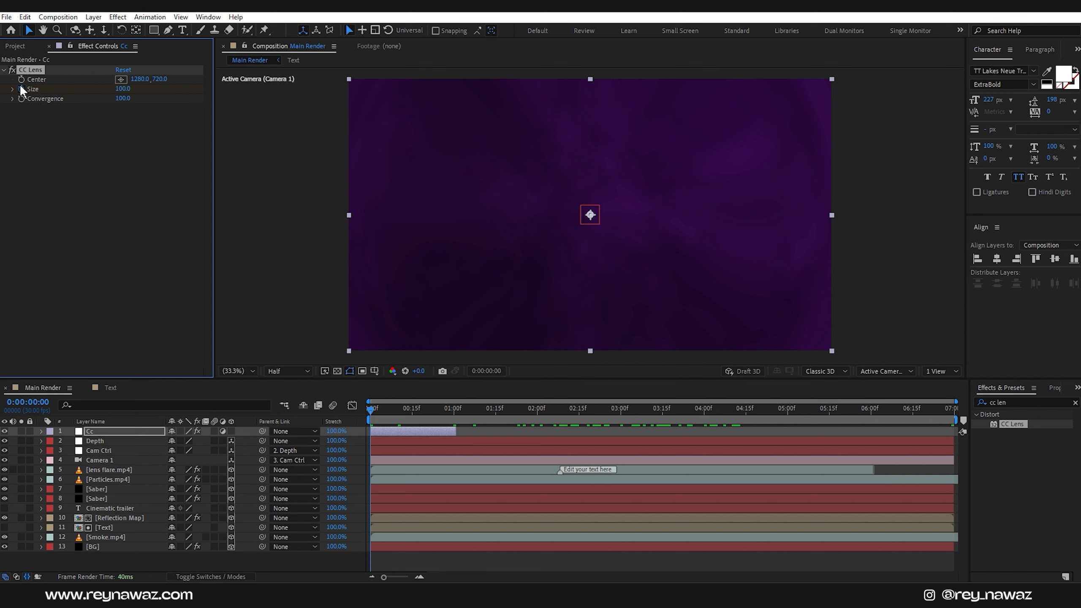
{"action": "left_click", "coordinate": [452, 422]}
{"action": "left_click", "coordinate": [134, 90]}
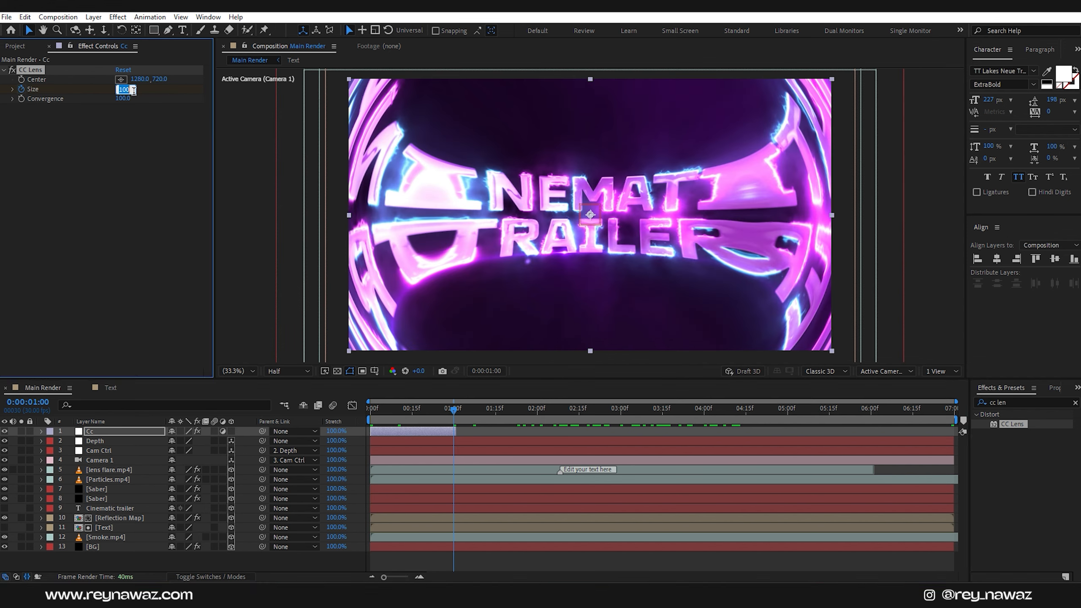
{"action": "type", "text": "500"}
{"action": "key", "text": "Return"}
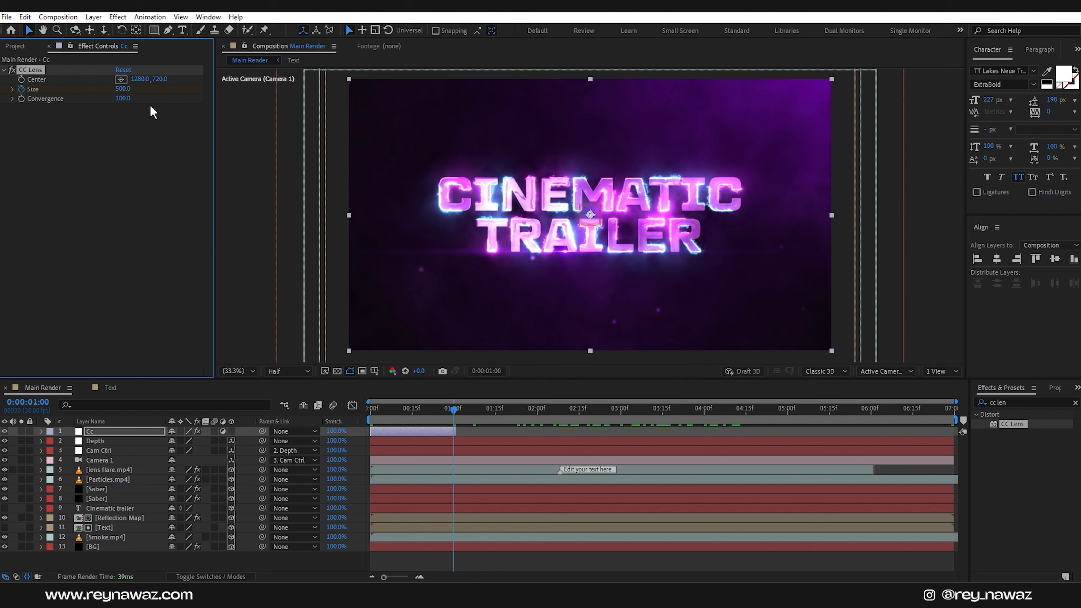
- Apply Easy Ease to both CC Lens Size keyframes and preview the lens animation
{"action": "left_click", "coordinate": [137, 431]}
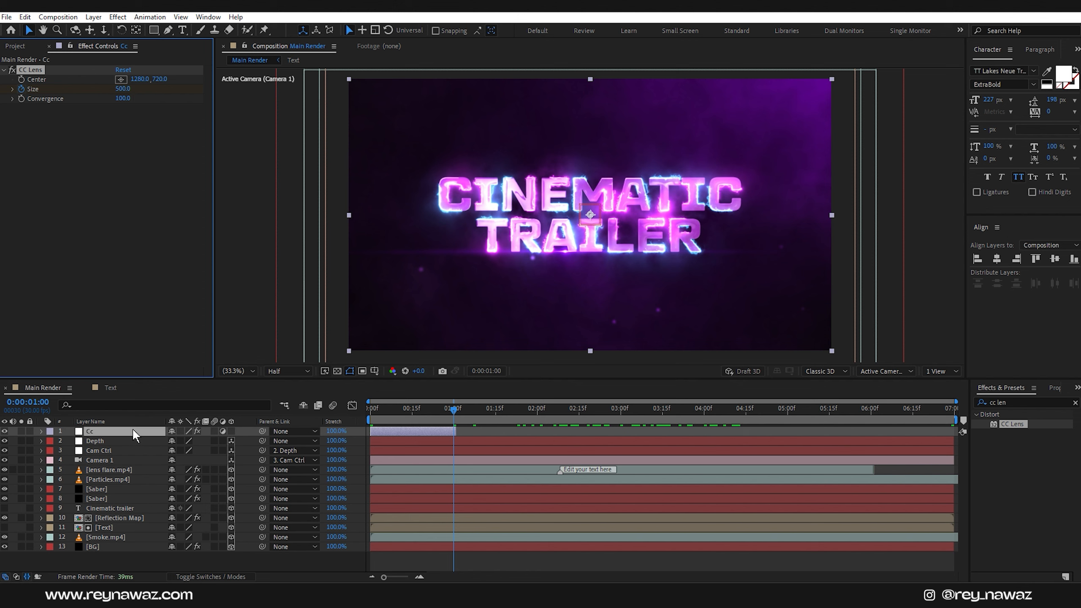
{"action": "key", "text": "u"}
{"action": "left_click_drag", "start_coordinate": [471, 445], "coordinate": [353, 466]}
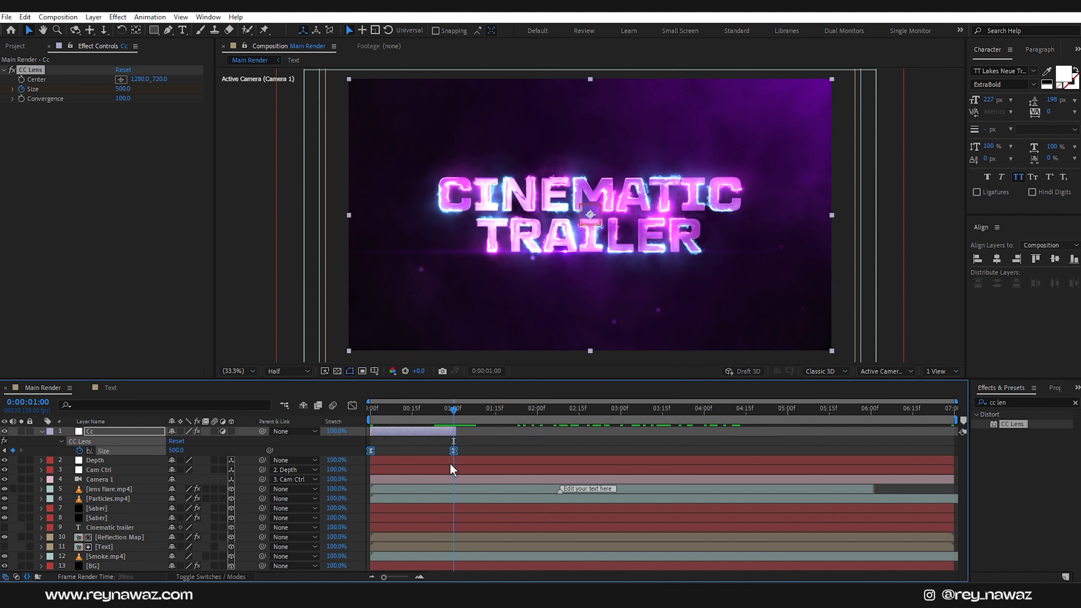
{"action": "key", "text": "F9"}
{"action": "key", "text": "space"}
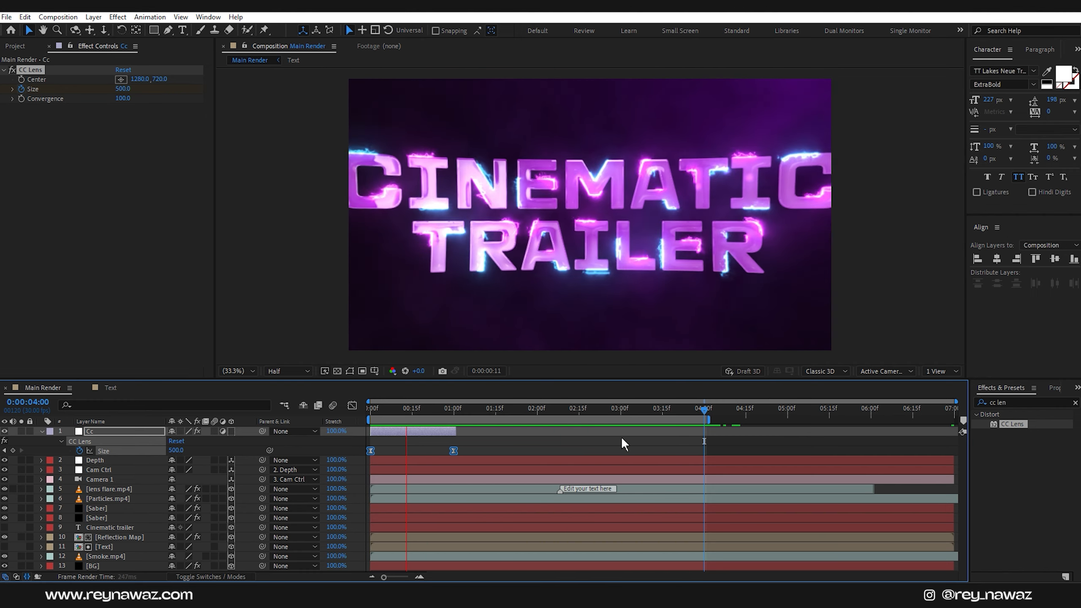
{"action": "left_click_drag", "start_coordinate": [461, 412], "coordinate": [305, 438]}
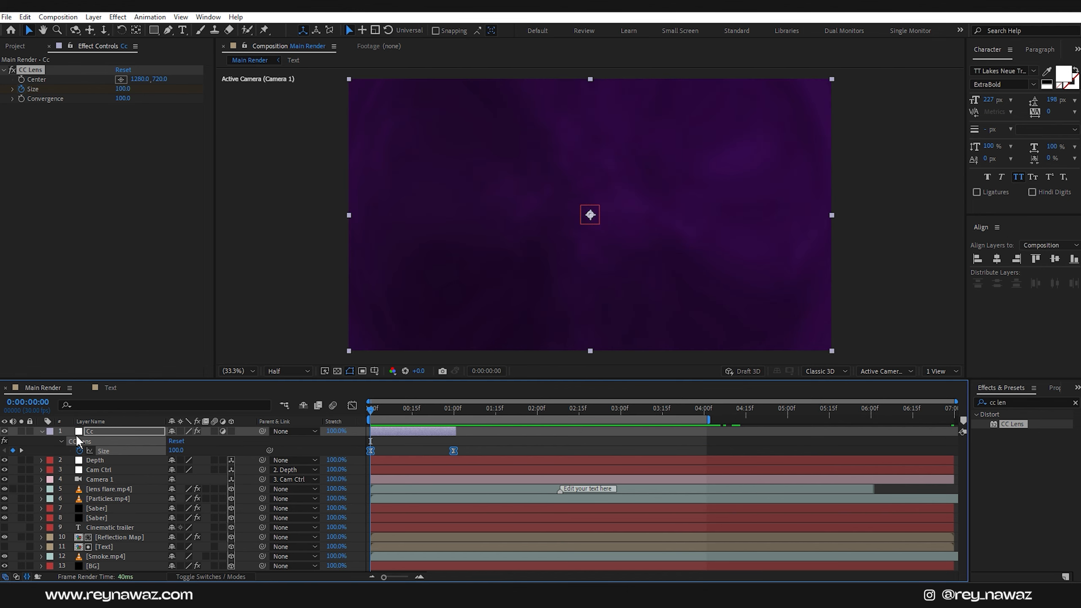
{"action": "left_click", "coordinate": [42, 431]}
- Pre-compose all layers into a composition named Title_01, moving all attributes into the new composition
{"action": "key", "text": "ctrl+a"}
{"action": "right_click", "coordinate": [114, 547]}
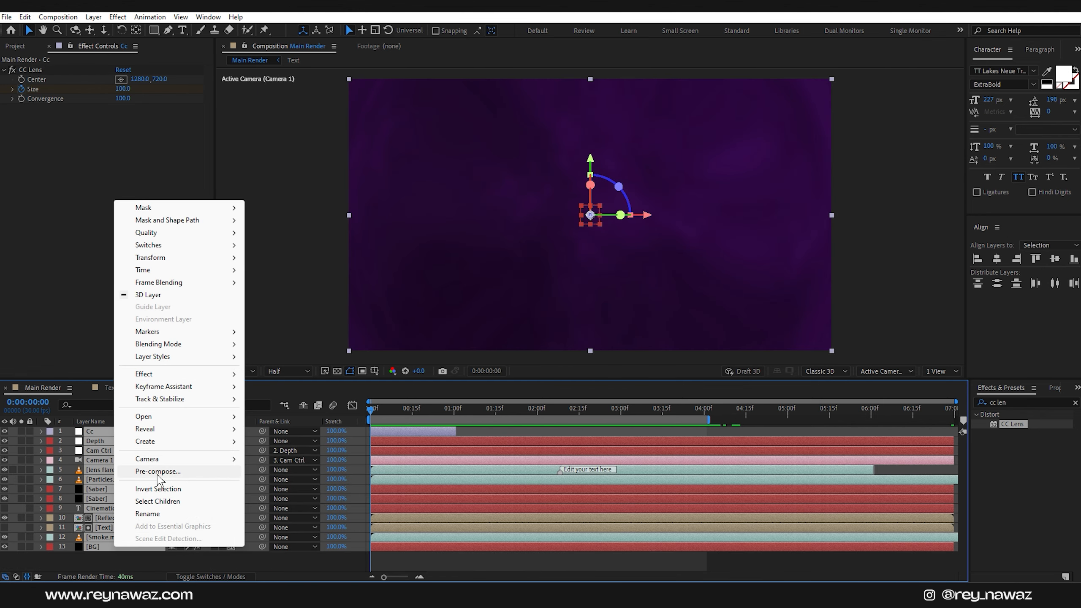
{"action": "left_click", "coordinate": [163, 471]}
{"action": "type", "text": "Title_01"}
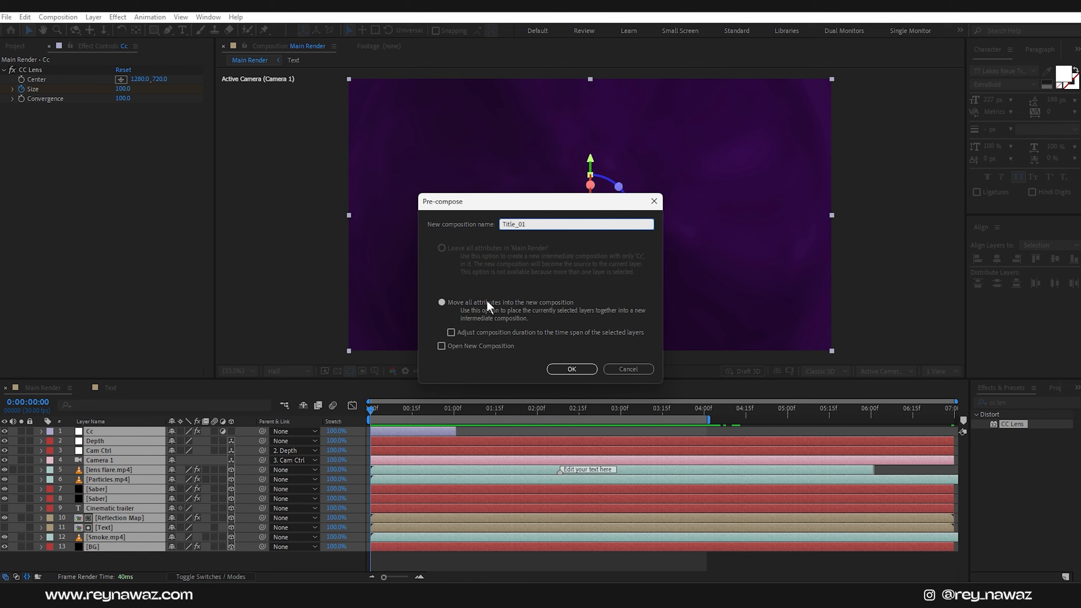
{"action": "left_click", "coordinate": [486, 303]}
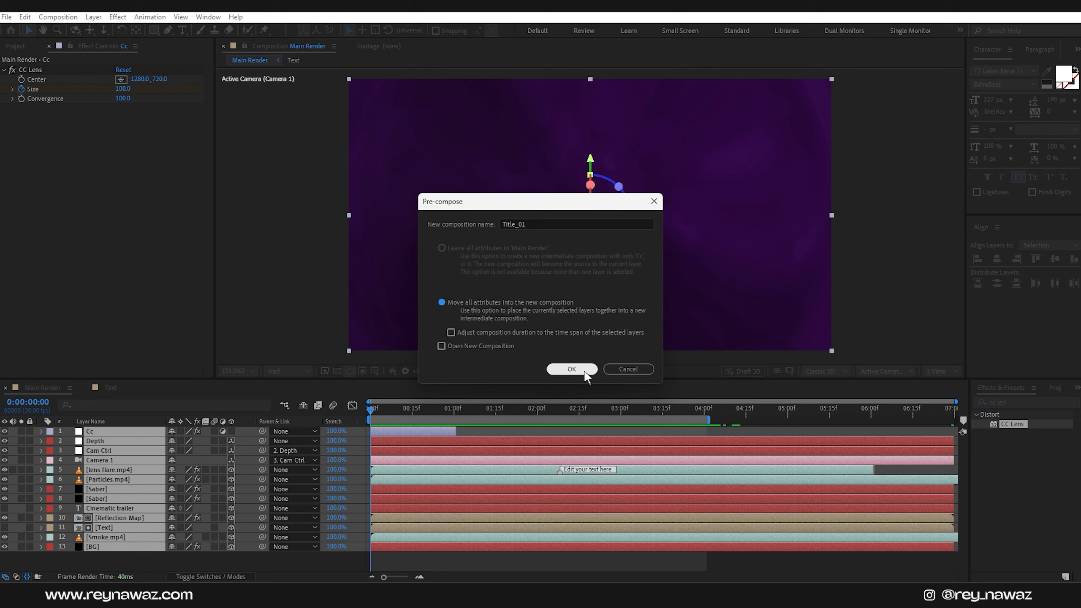
{"action": "left_click", "coordinate": [573, 369]}
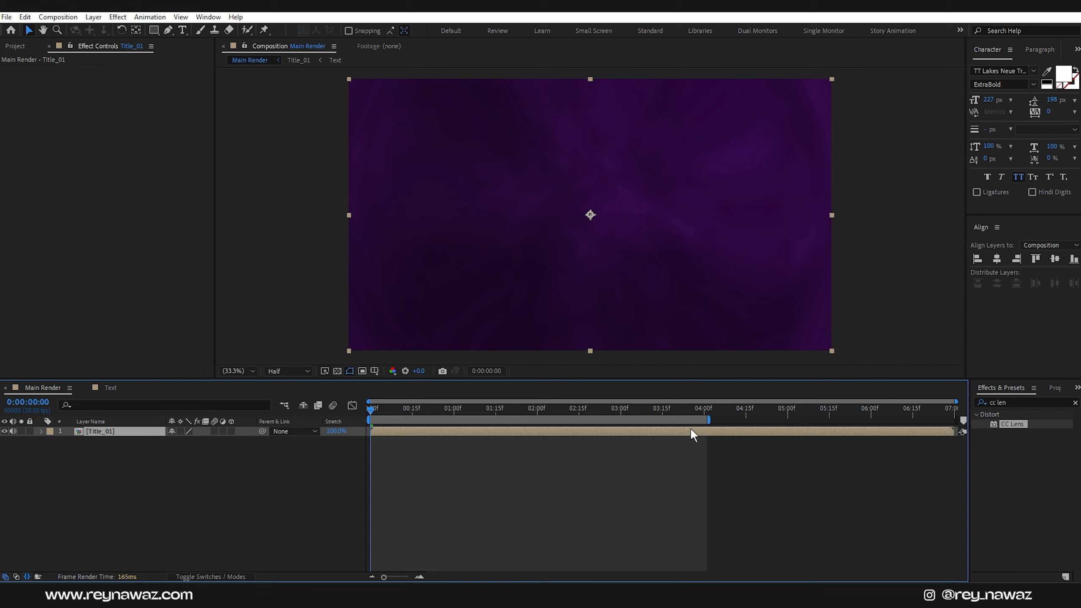
- Go to 0:00:02:04 and create a black 2560 x 1440 px solid named Filmbars above Title_01
{"action": "left_click_drag", "start_coordinate": [419, 409], "coordinate": [492, 409]}
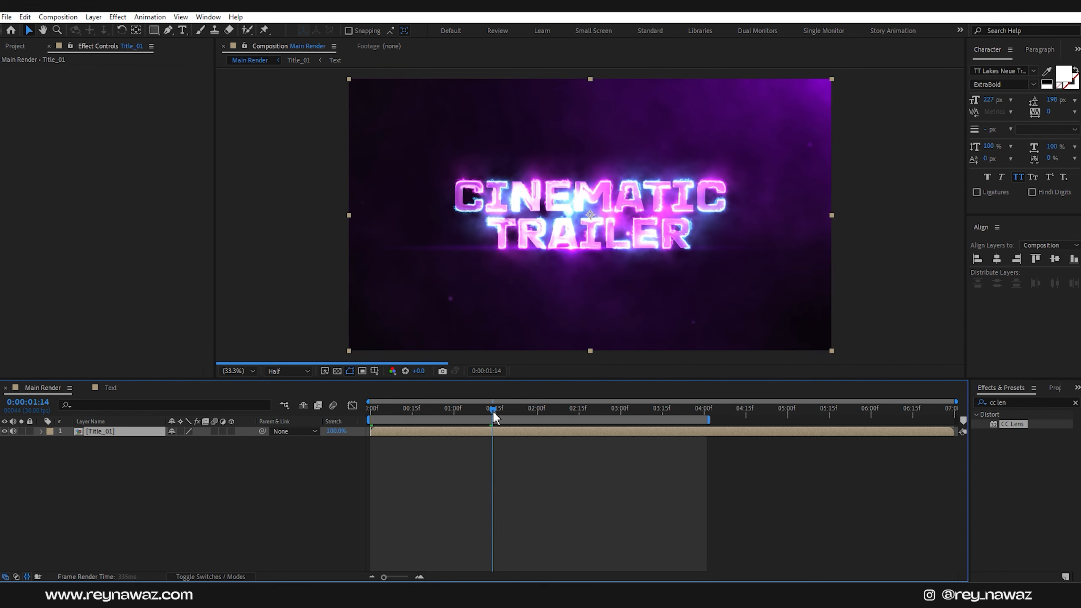
{"action": "left_click_drag", "start_coordinate": [565, 413], "coordinate": [546, 414]}
{"action": "right_click", "coordinate": [154, 489]}
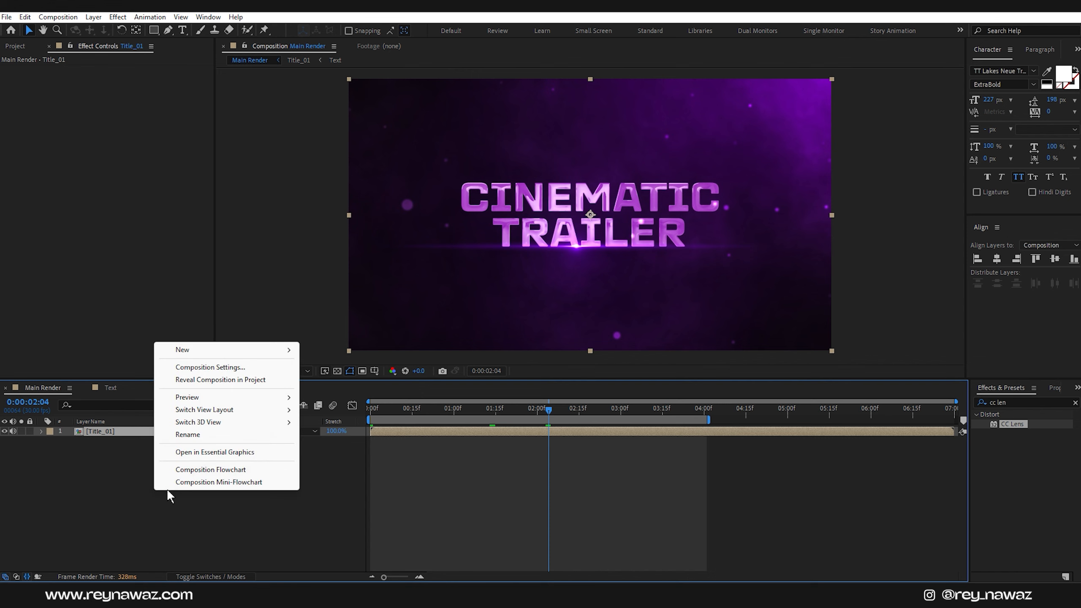
{"action": "mouse_move", "coordinate": [212, 351]}
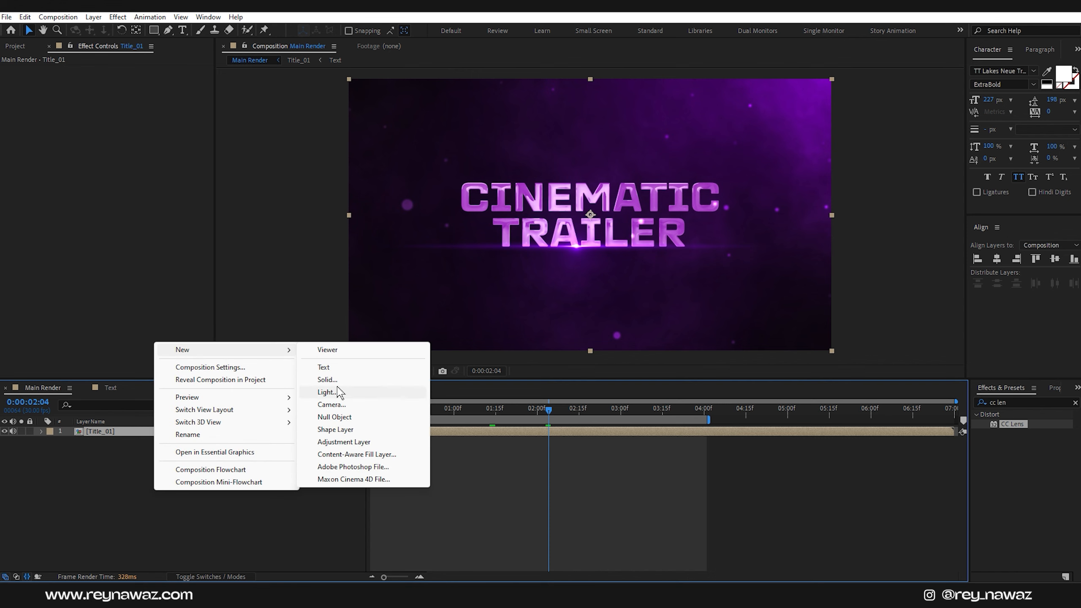
{"action": "left_click", "coordinate": [328, 380]}
{"action": "type", "text": "C"}
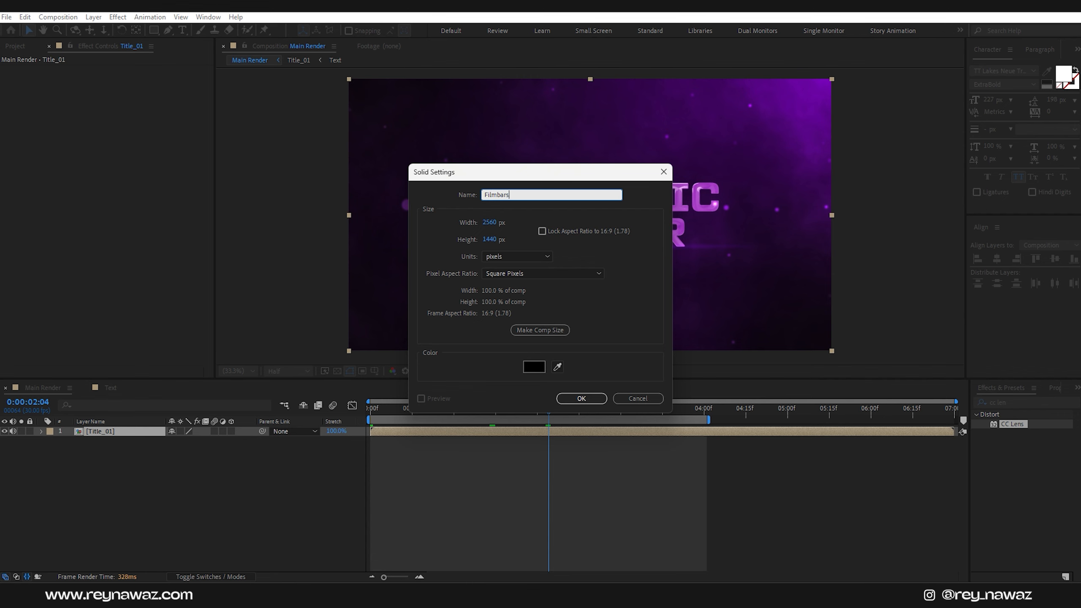
{"action": "key", "text": "Return"}
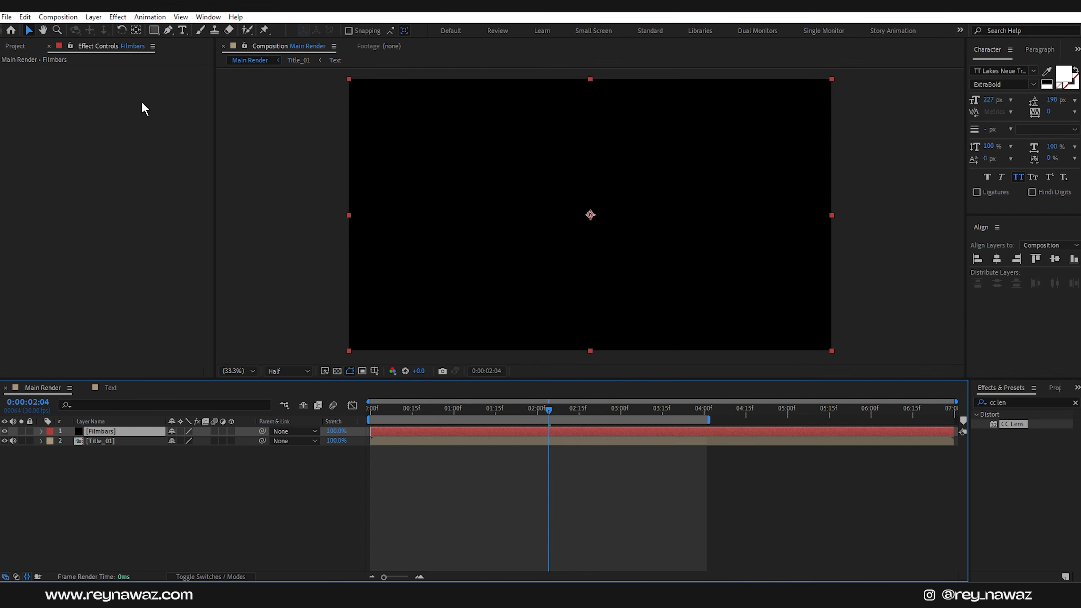
- Add a full-frame rectangular mask to the Filmbars solid and turn on the Title/Action Safe guides
{"action": "double_click", "coordinate": [154, 30]}
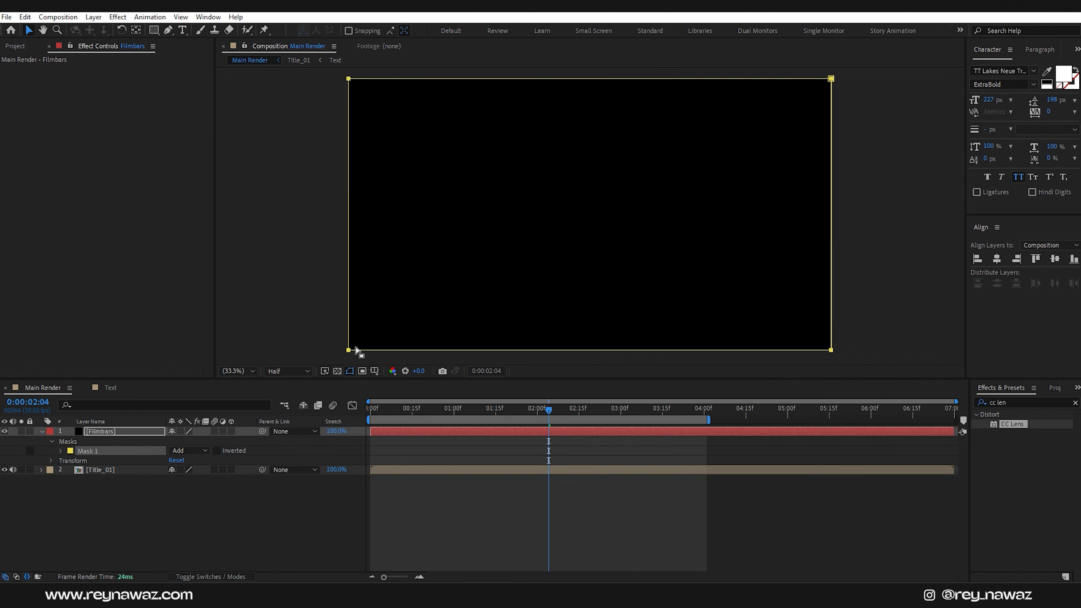
{"action": "left_click", "coordinate": [375, 371]}
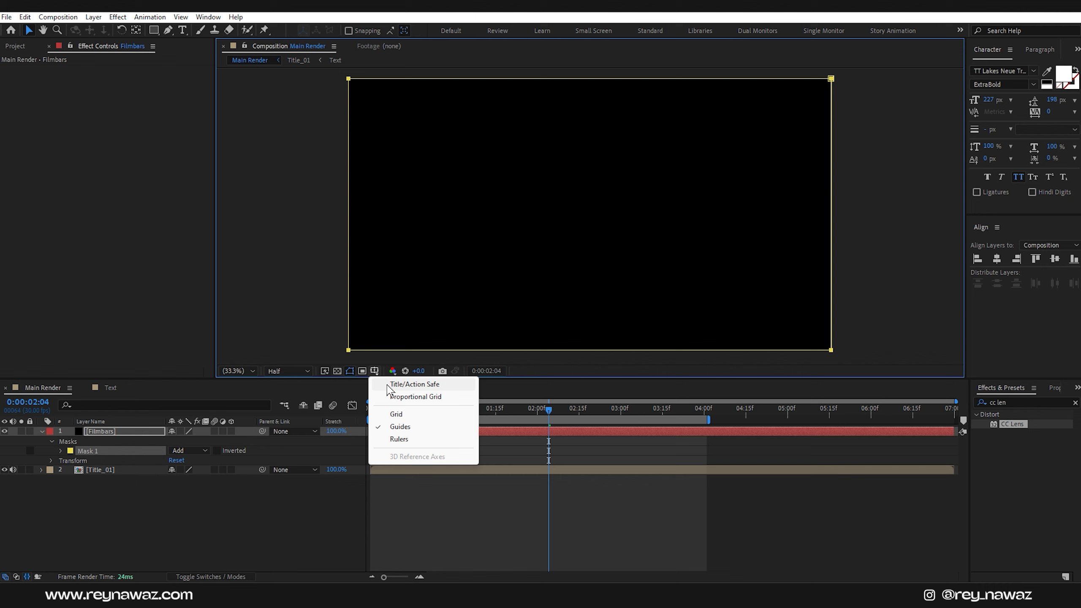
{"action": "left_click", "coordinate": [418, 384]}
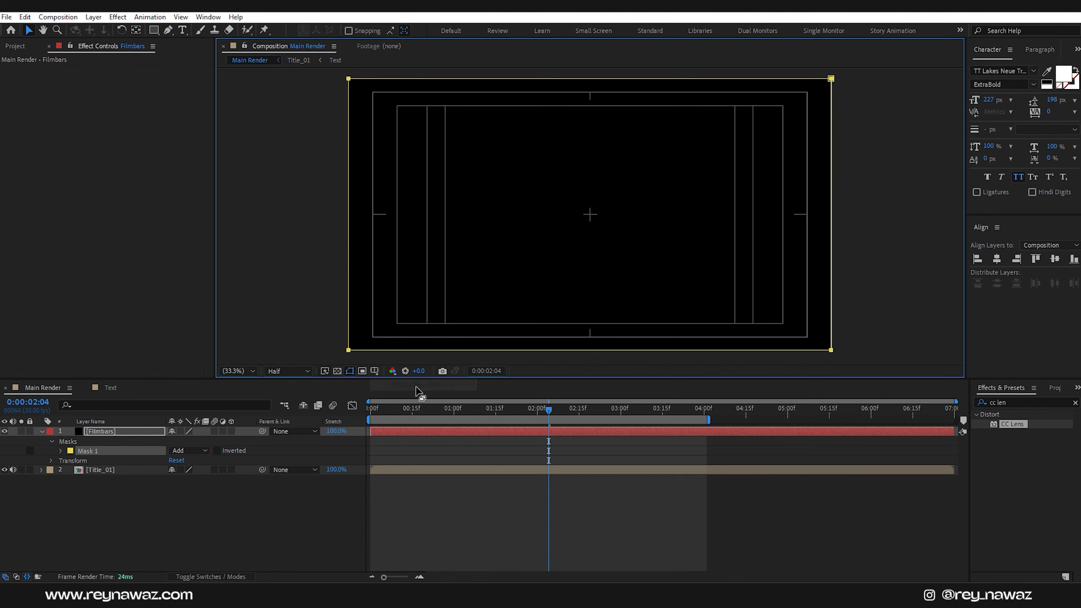
- Shrink the Filmbars mask symmetrically in height to the inner title-safe lines, keeping its full width, and invert the mask
{"action": "double_click", "coordinate": [590, 350]}
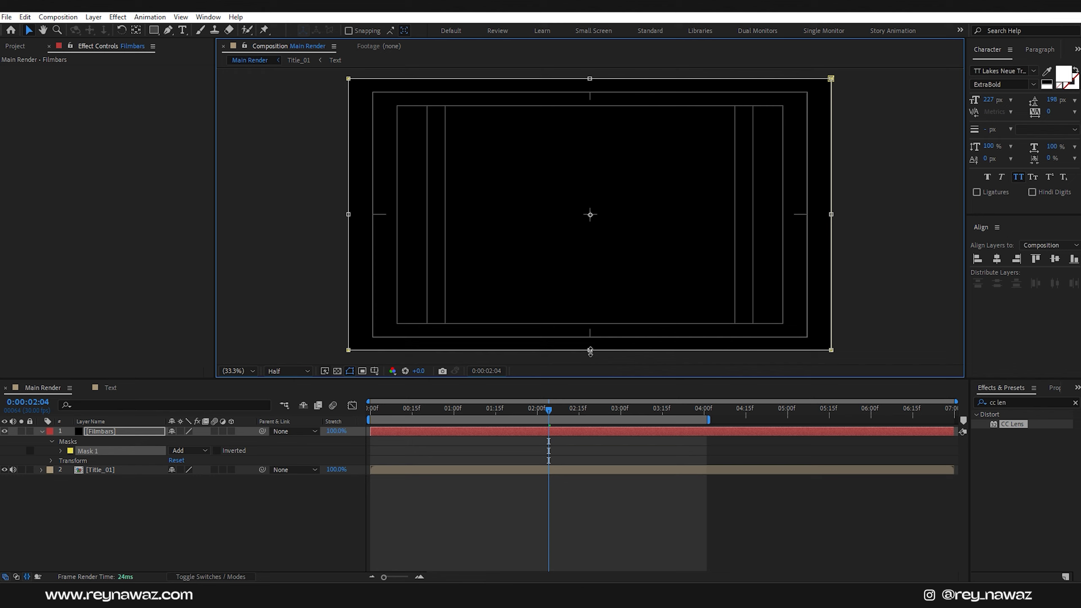
{"action": "left_click_drag", "start_coordinate": [590, 349], "coordinate": [601, 324]}
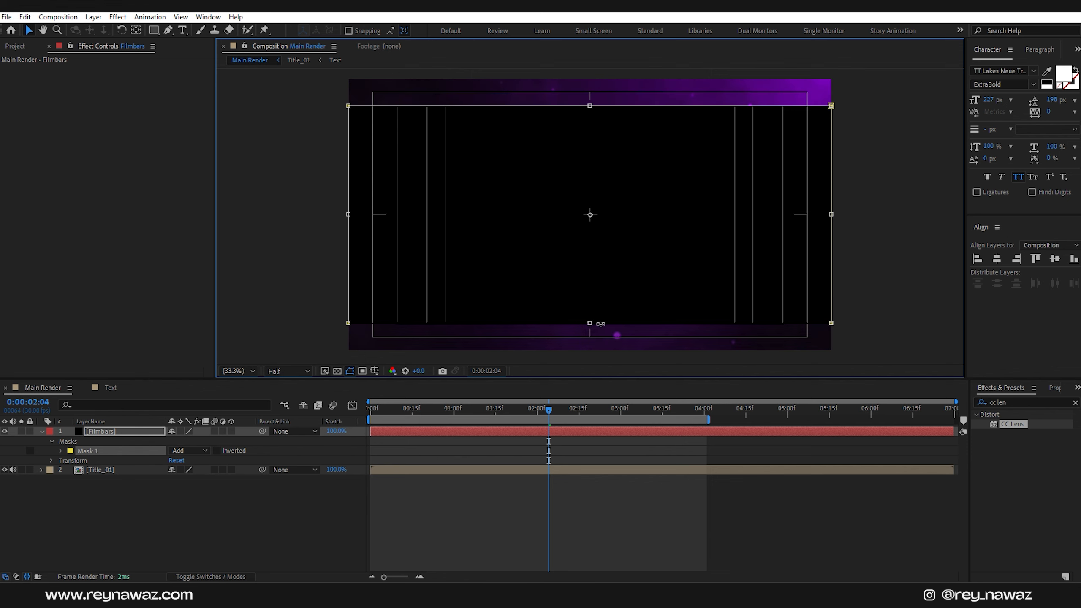
{"action": "left_click", "coordinate": [217, 451]}
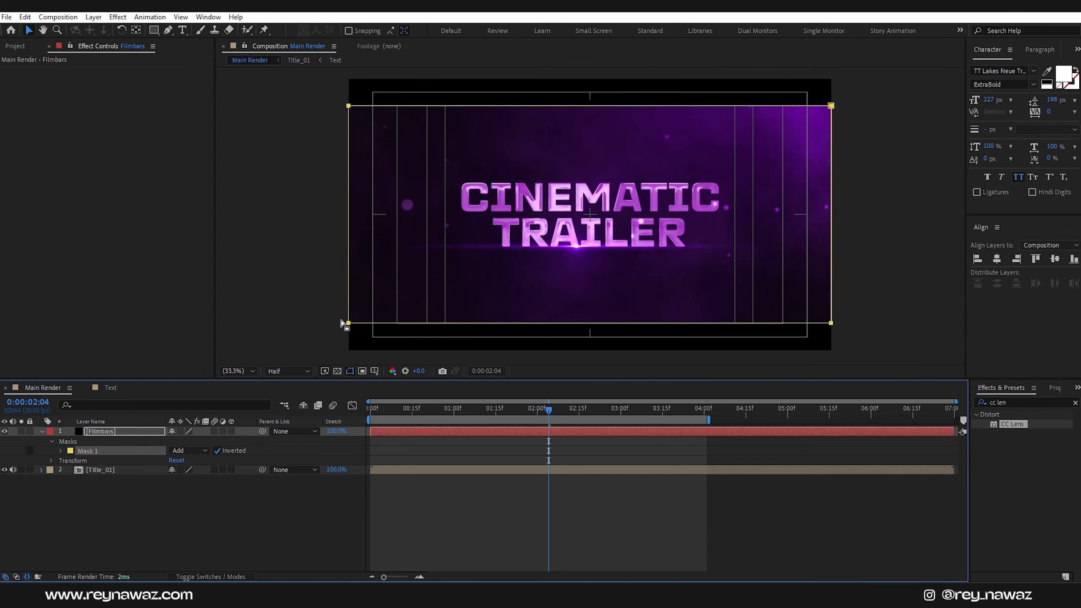
{"action": "left_click", "coordinate": [42, 432]}
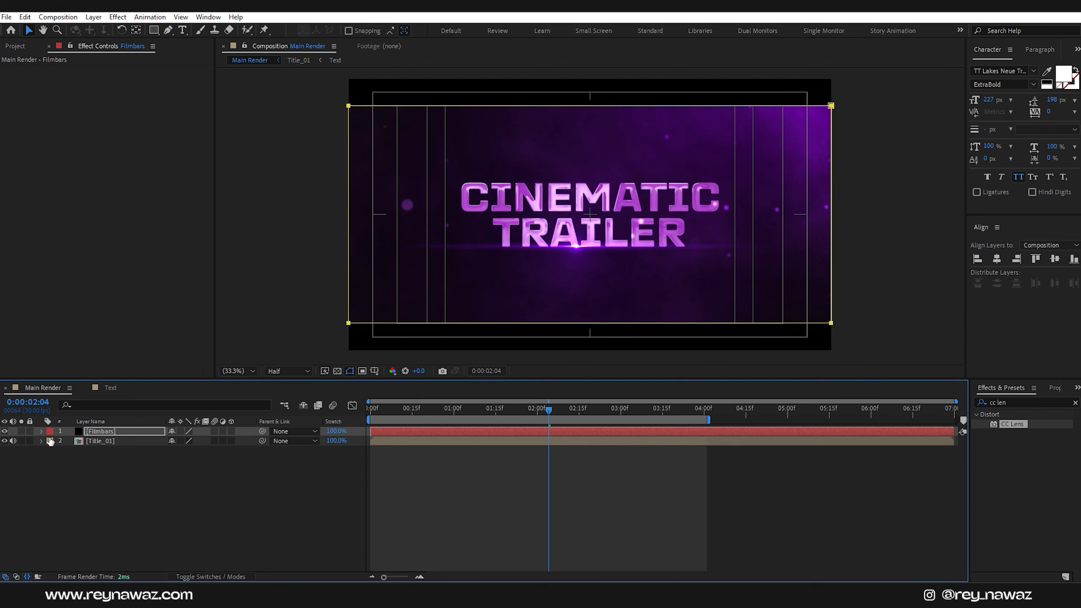